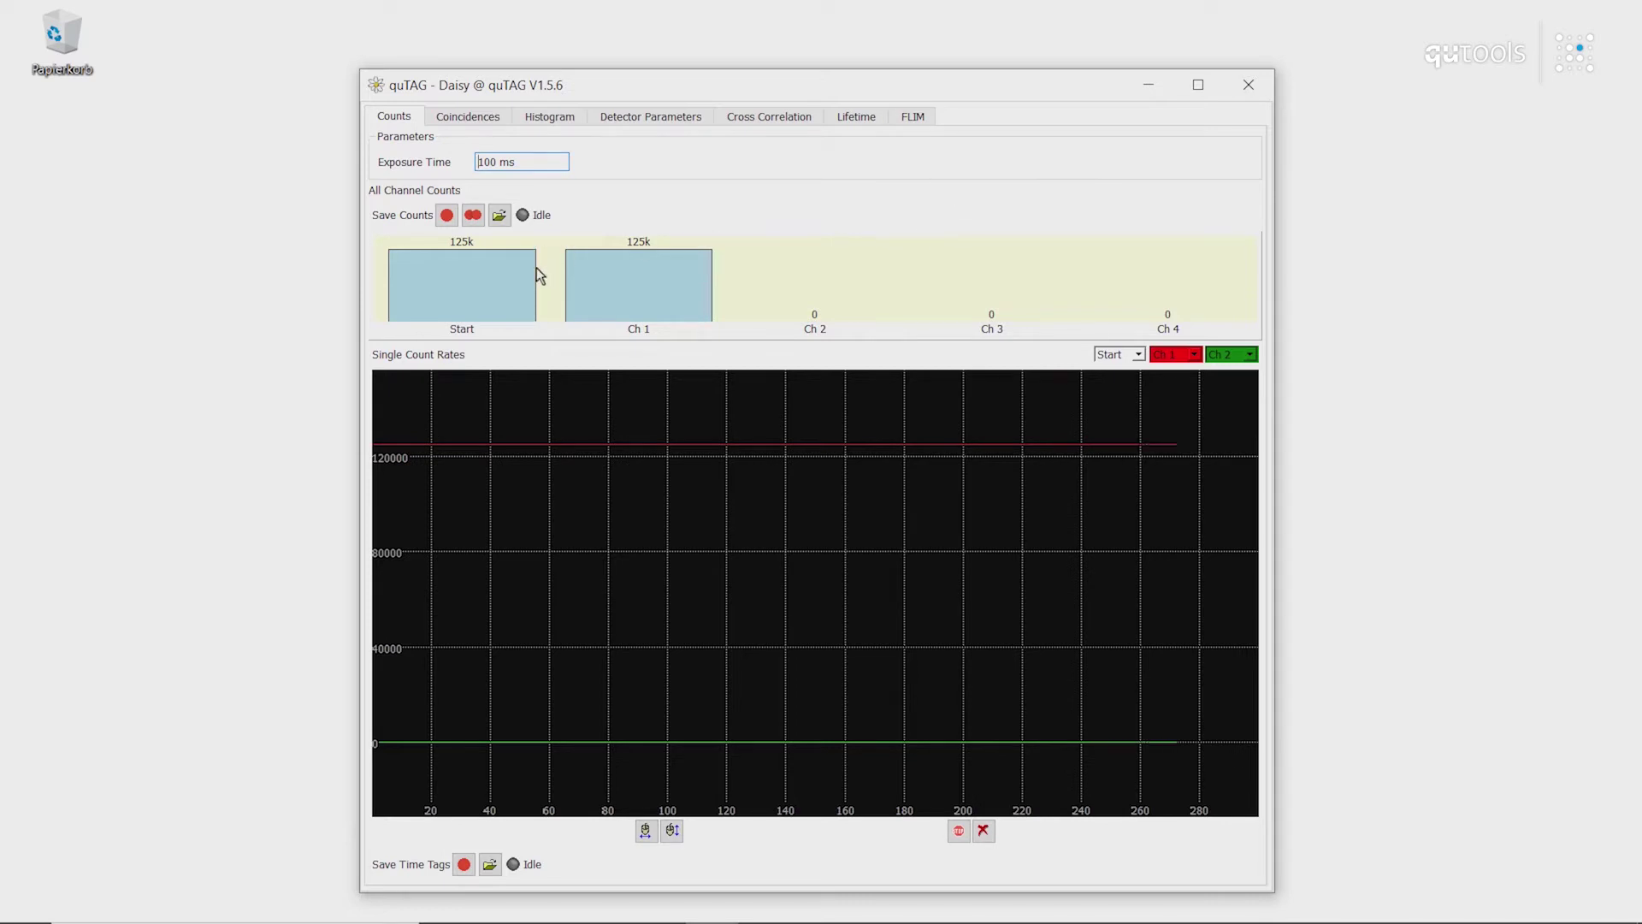
# Replace the 100 ms Exposure Time value with 1 s and apply it.
pyautogui.click(516, 166)
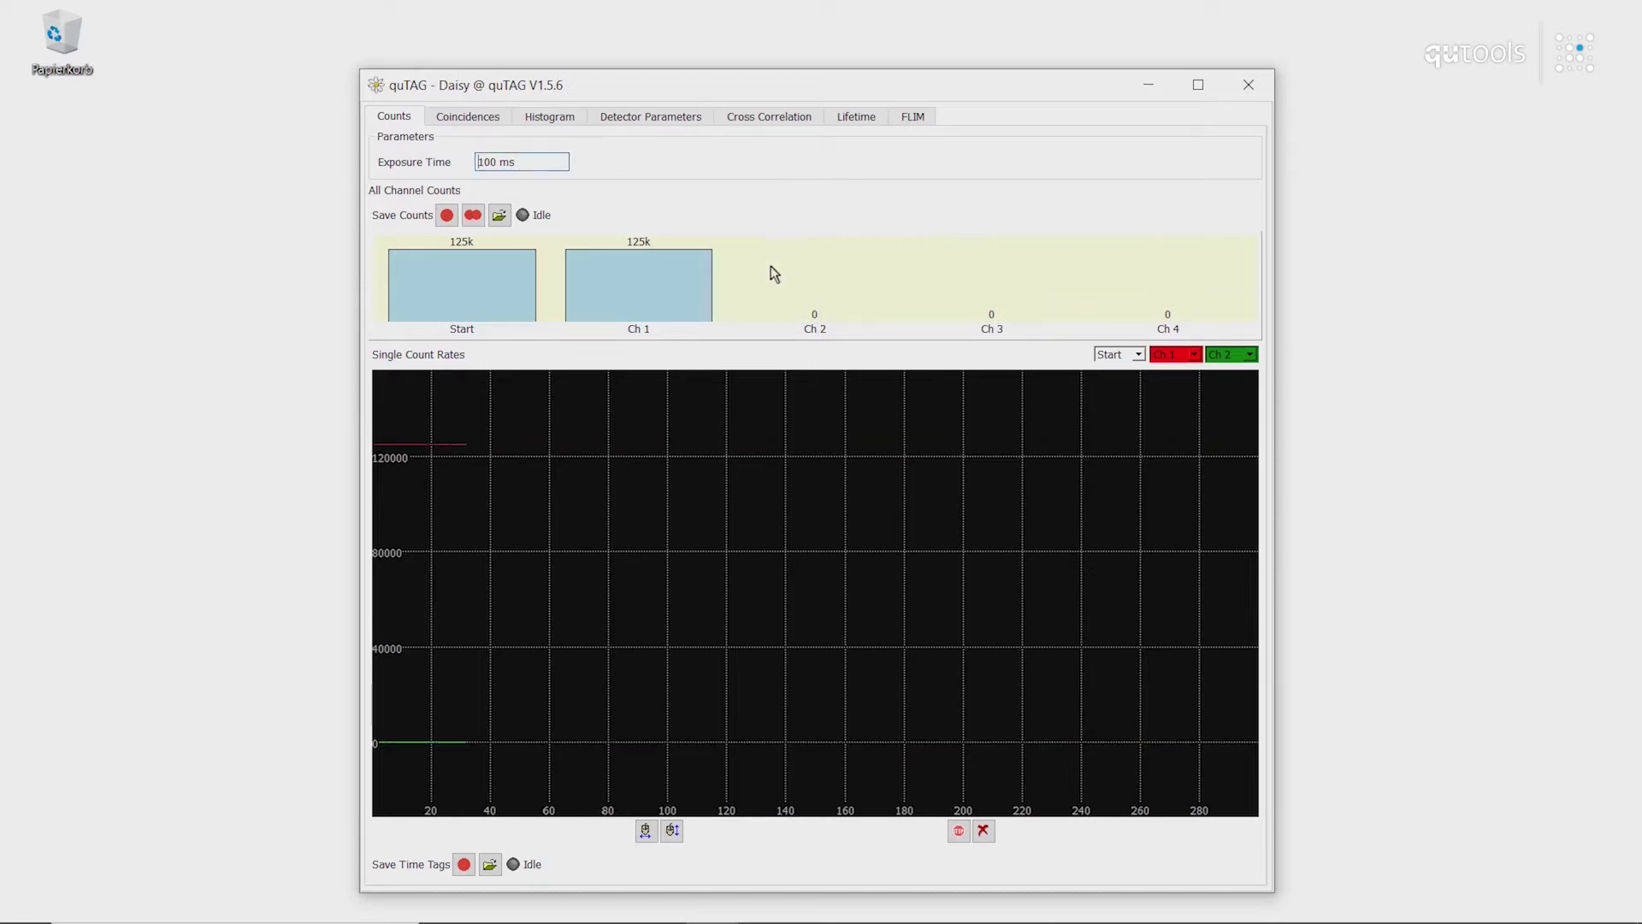
pyautogui.moveTo(532, 169); pyautogui.dragTo(484, 171)
pyautogui.write('1')
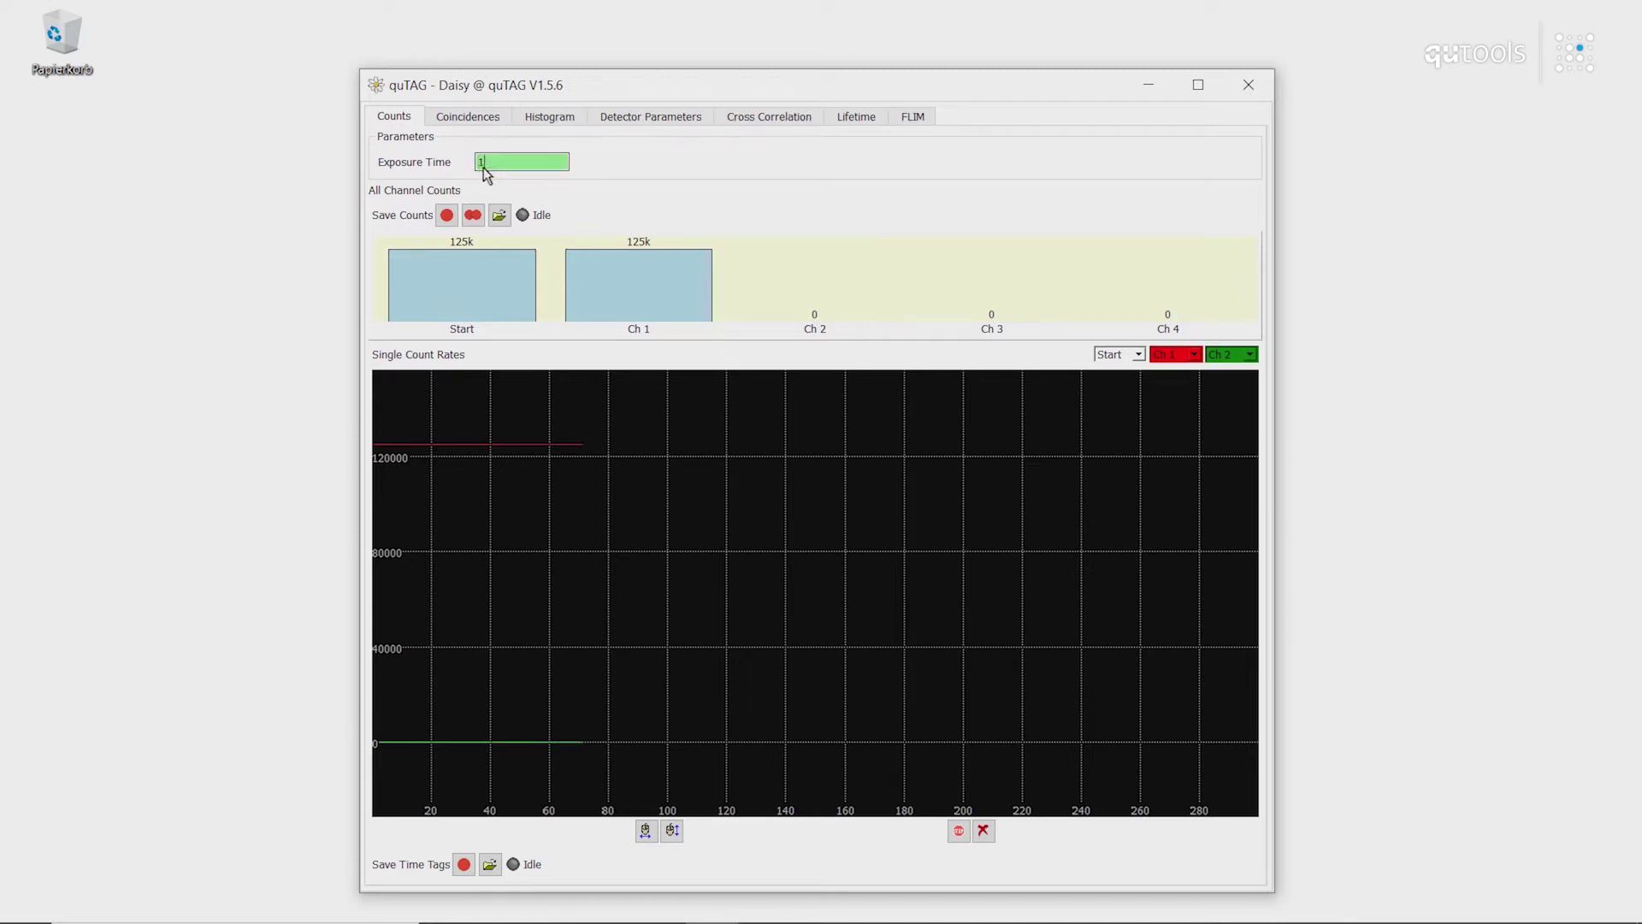
pyautogui.write(' s')
pyautogui.press('Return')
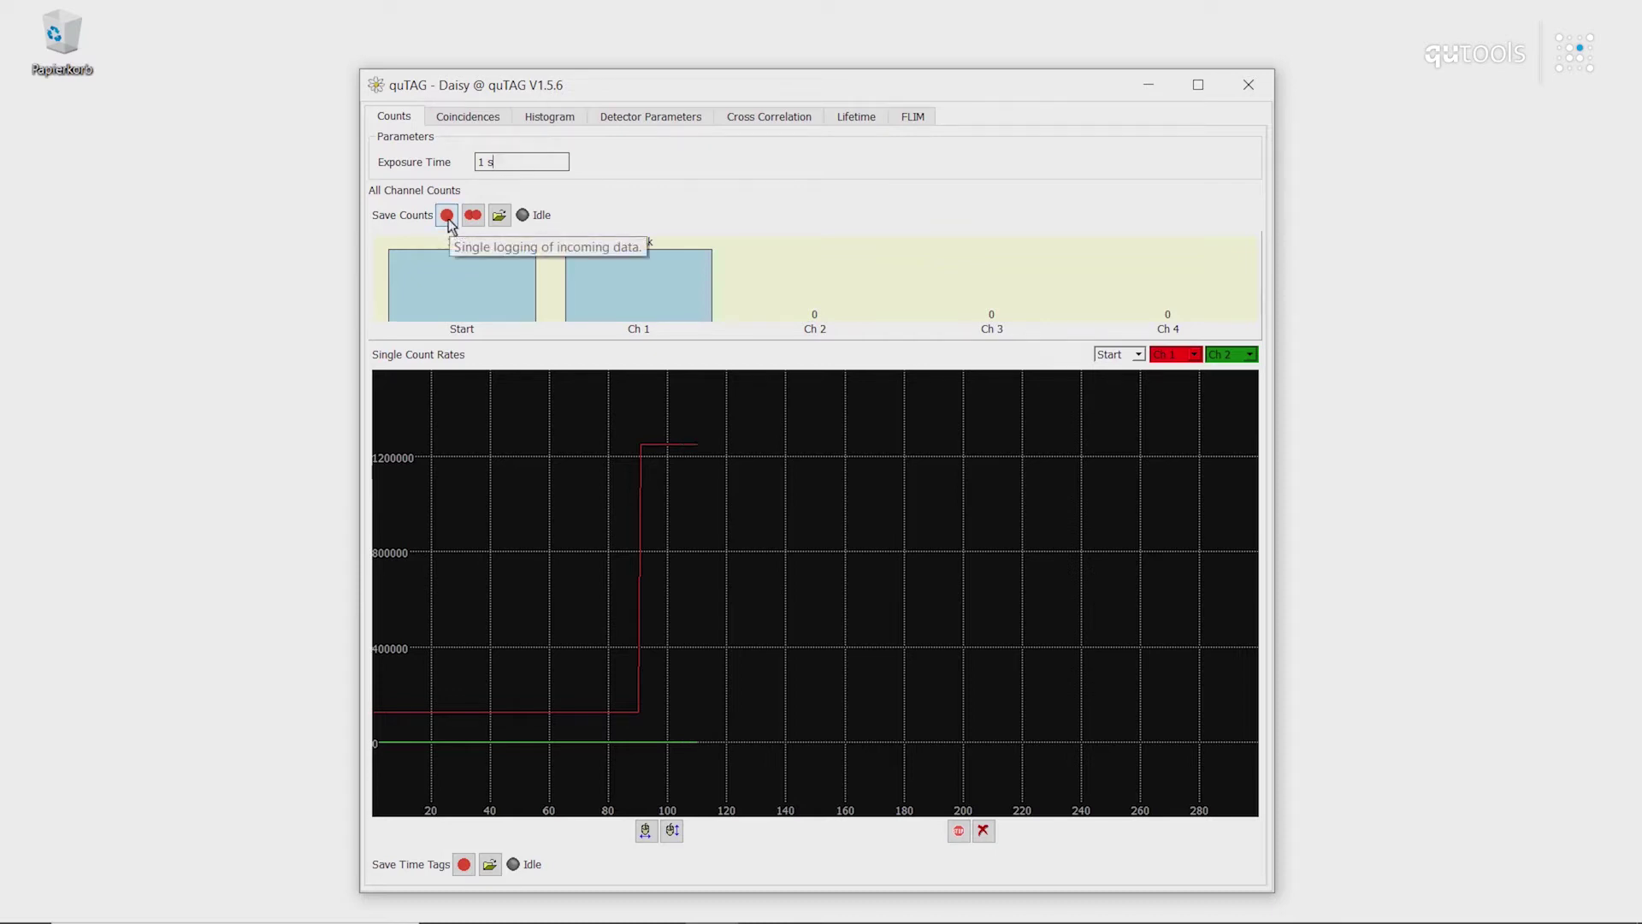
# Save one counts snapshot, log counts continuously, then record time tags to a TimeTags file.
pyautogui.click(447, 217)
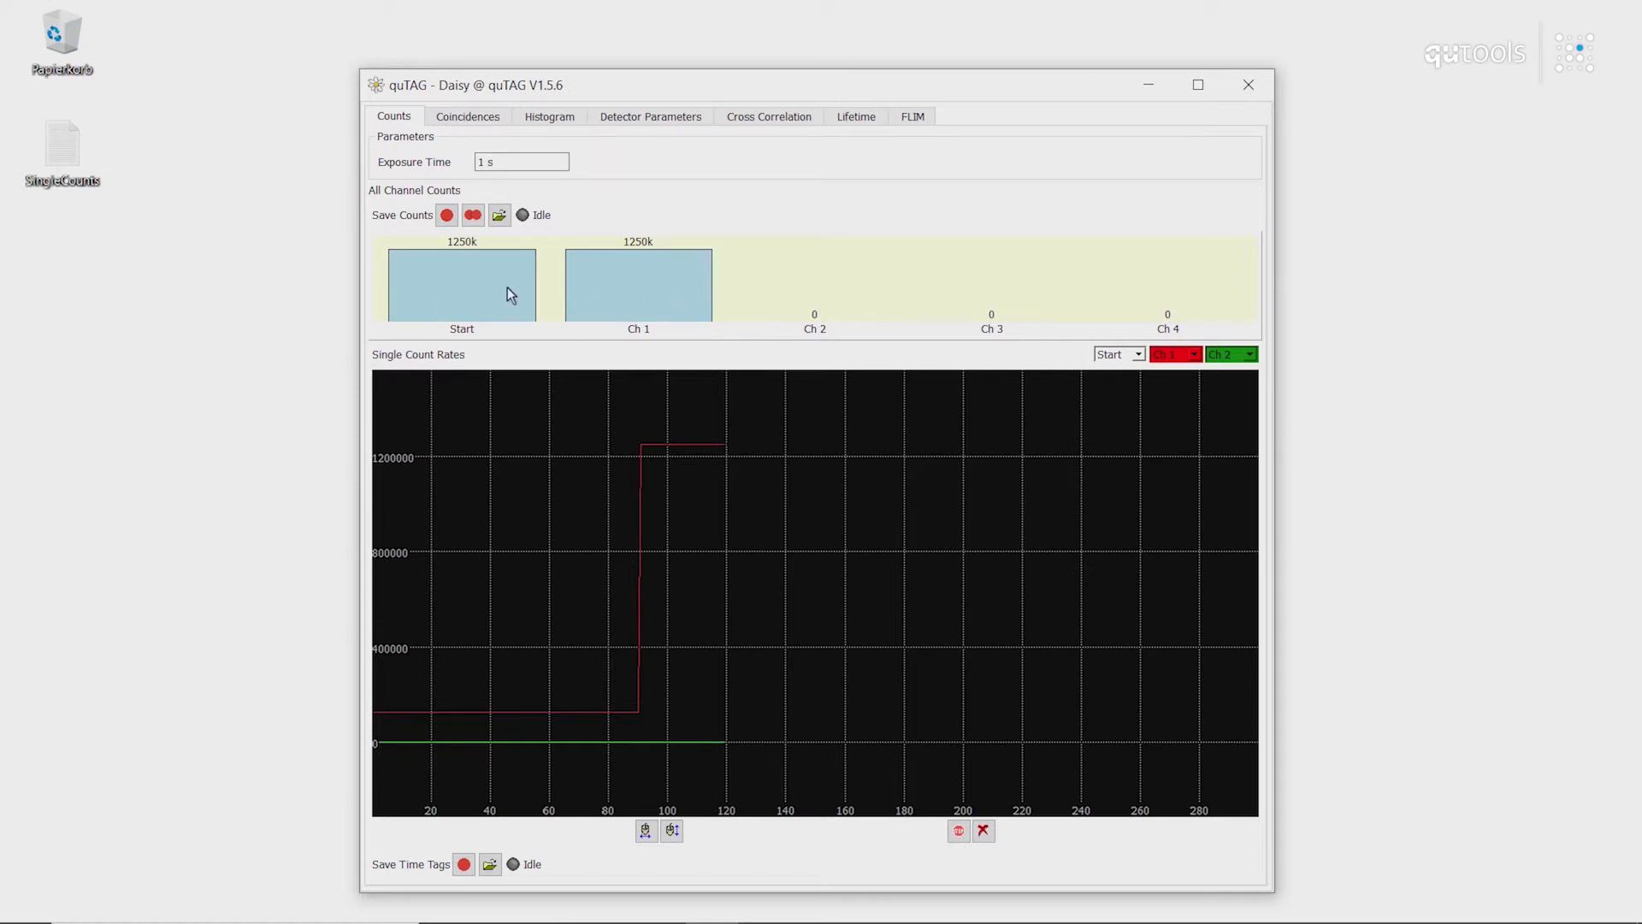
pyautogui.click(474, 220)
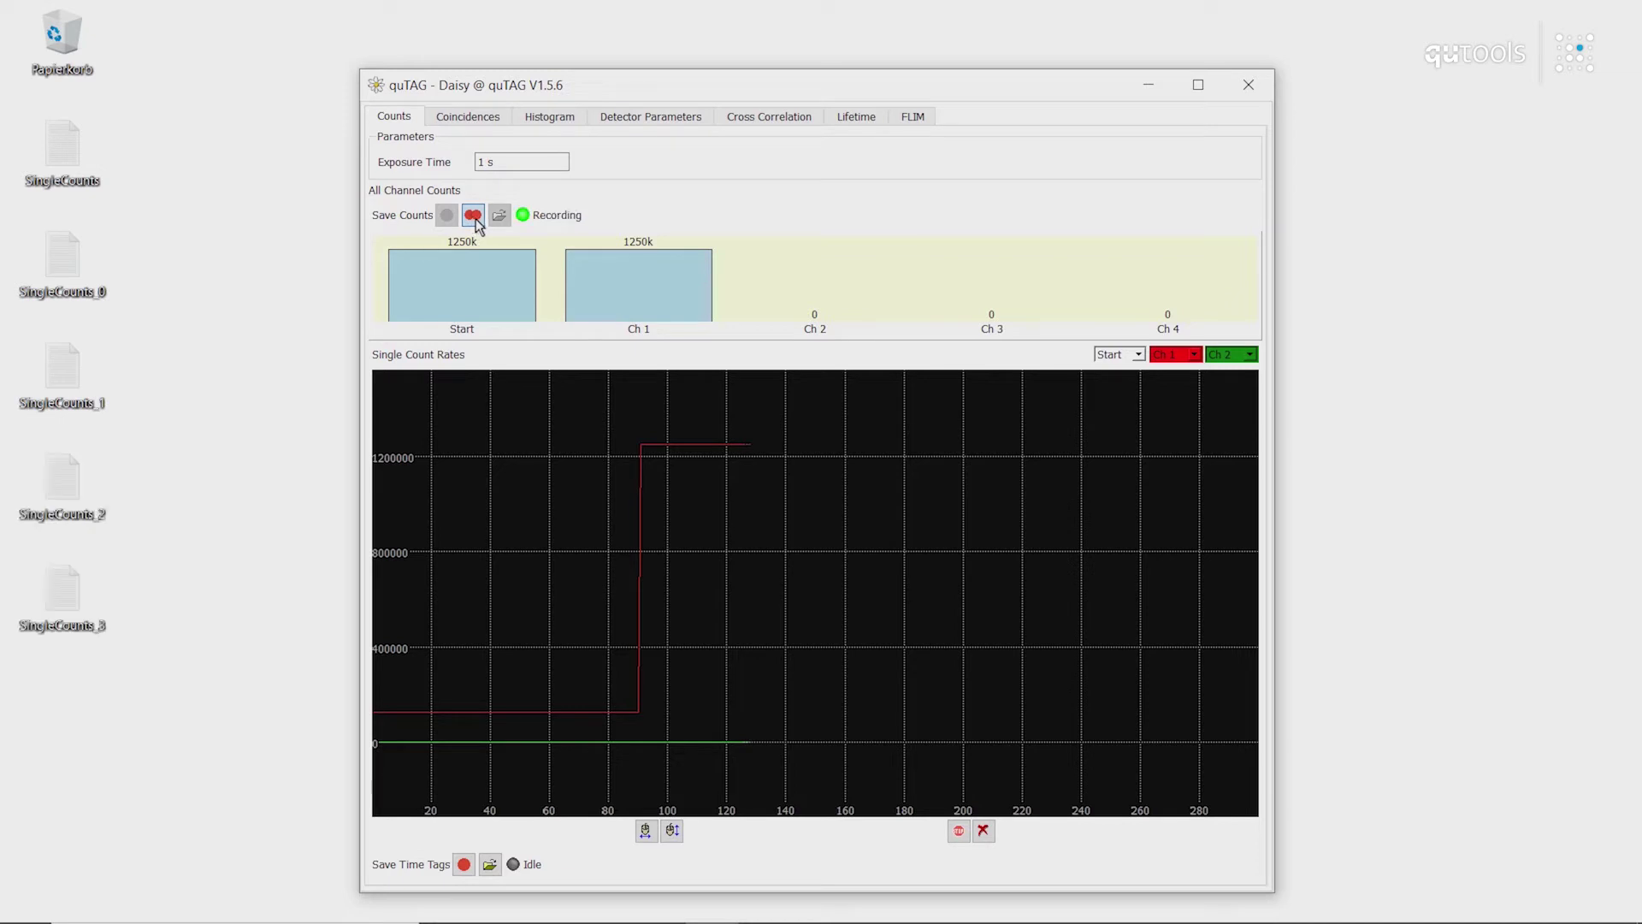
pyautogui.click(477, 219)
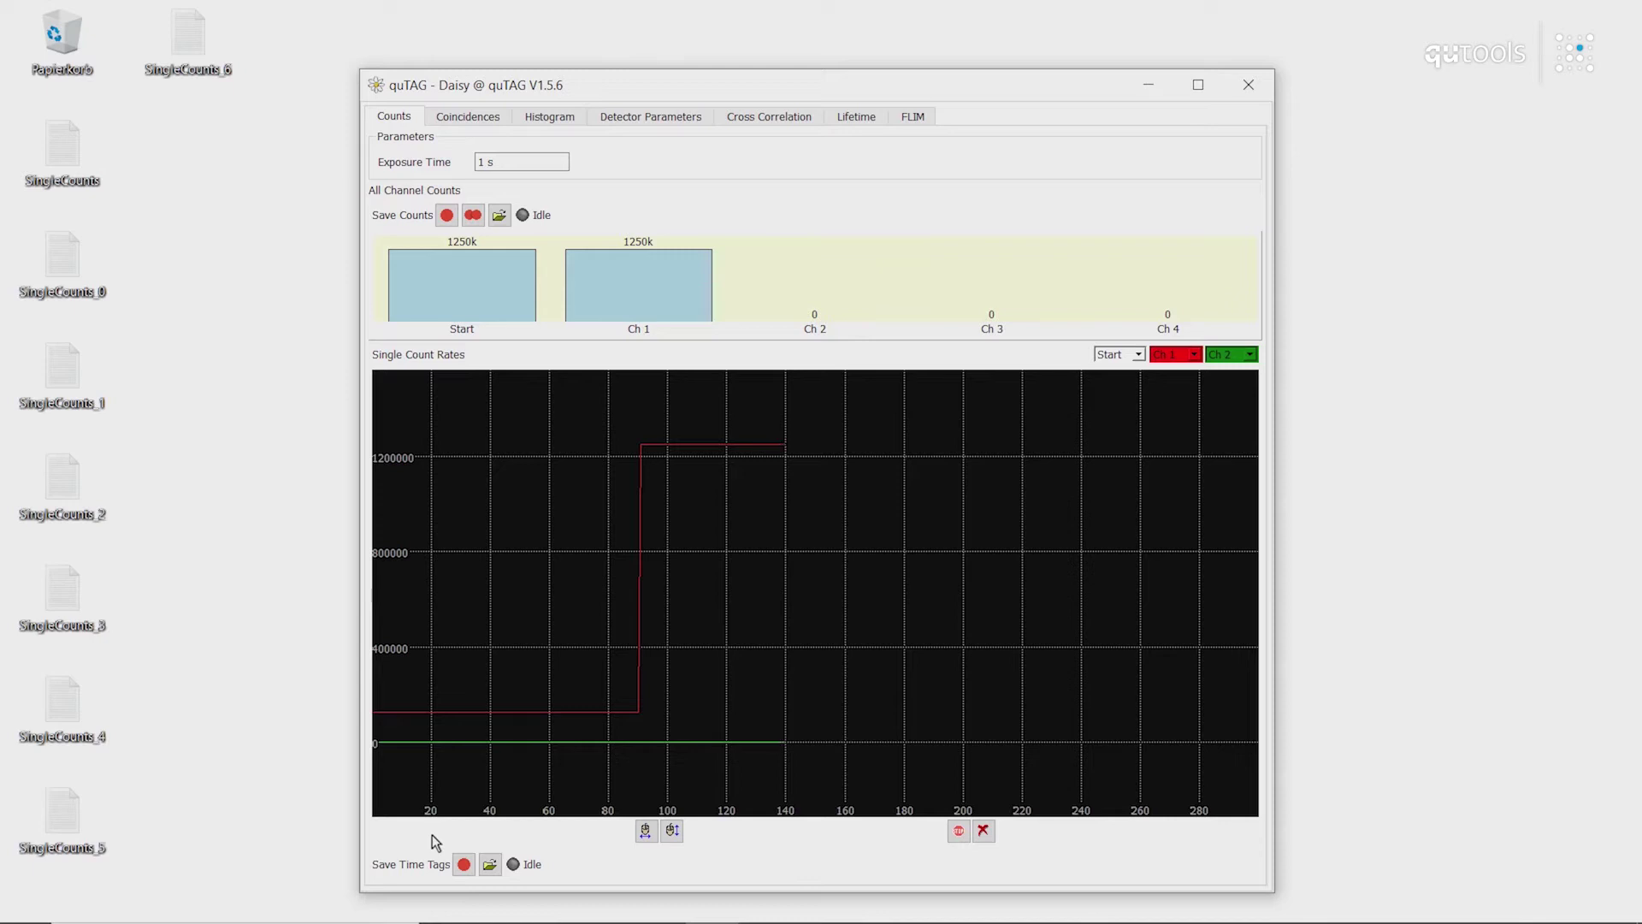
pyautogui.click(464, 865)
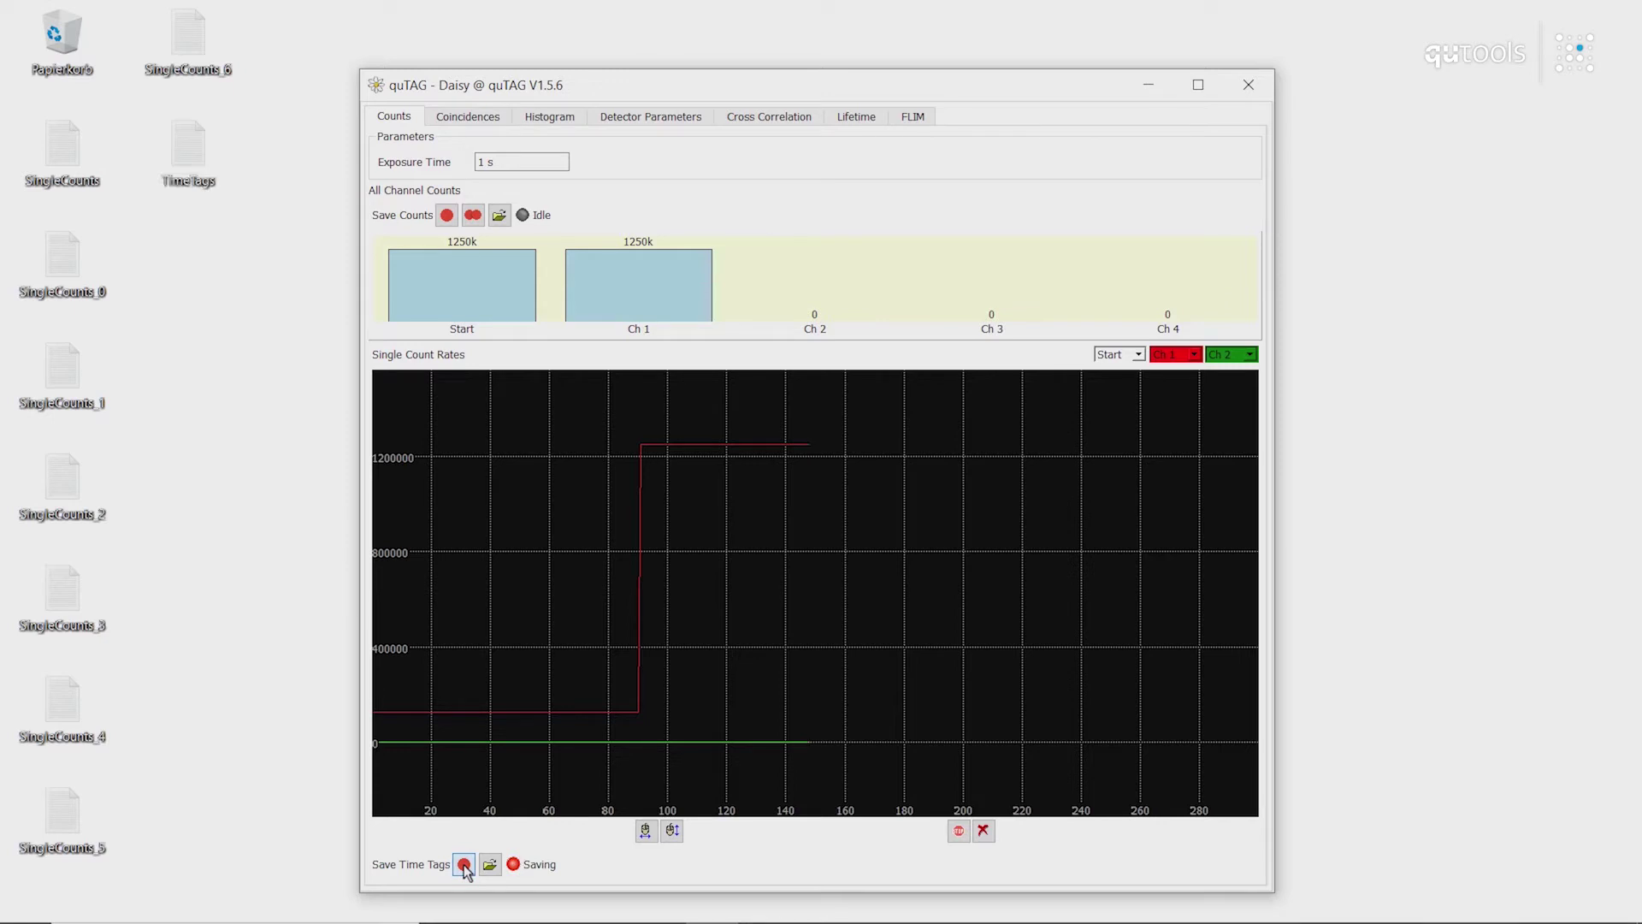
pyautogui.click(464, 865)
pyautogui.doubleClick(195, 158)
pyautogui.moveTo(526, 152); pyautogui.dragTo(474, 106)
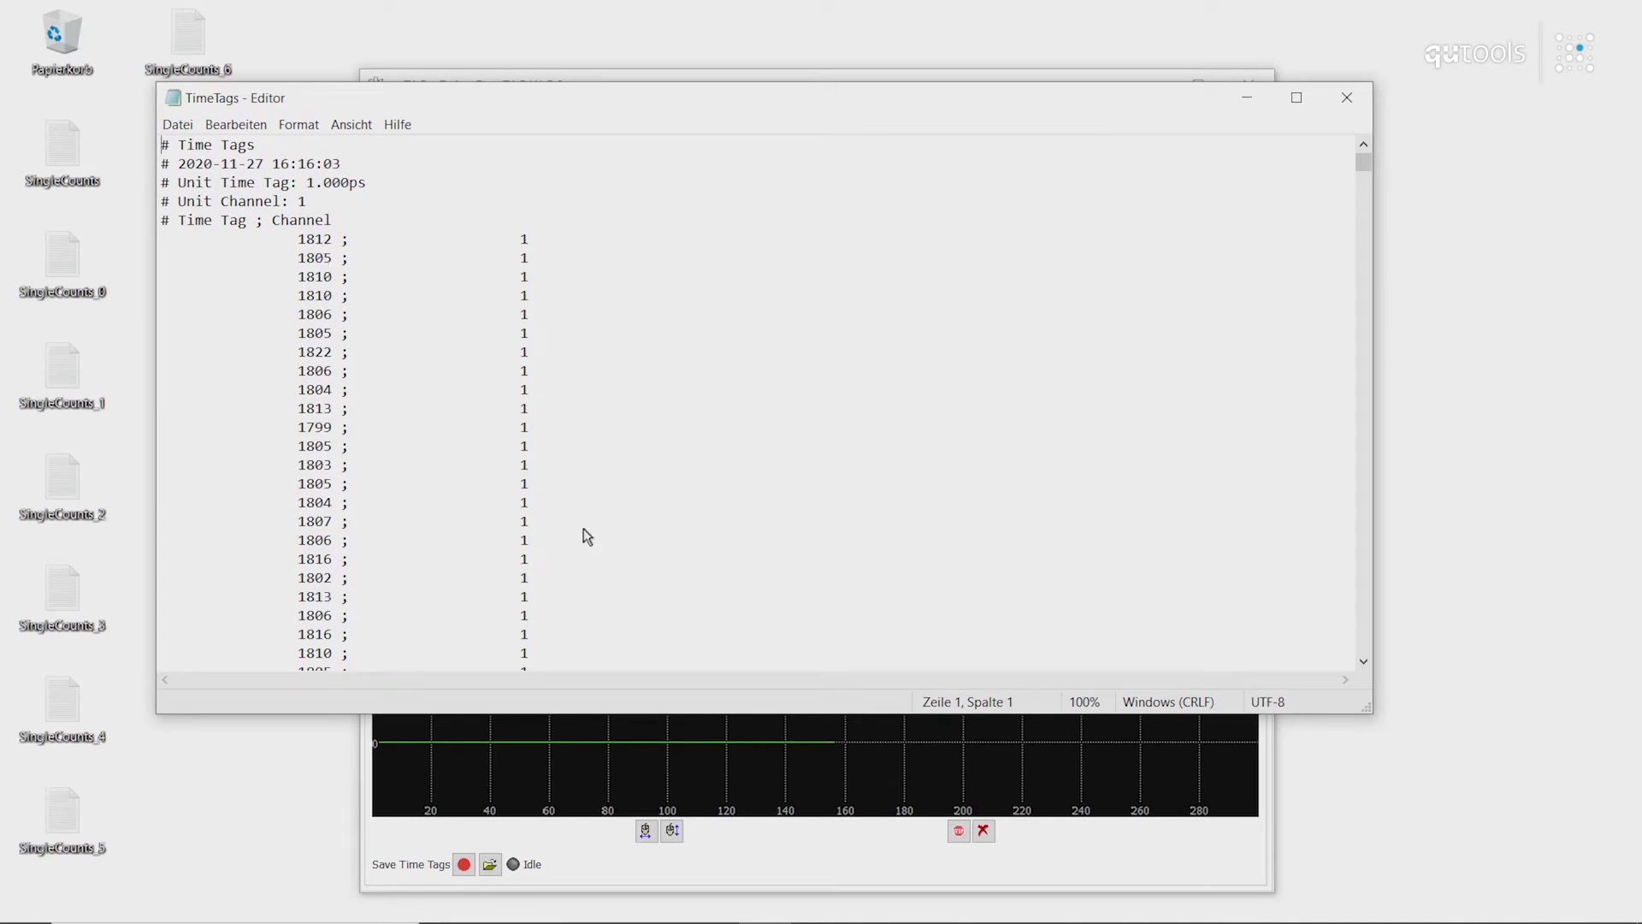
pyautogui.scroll(-2, 525, 264)
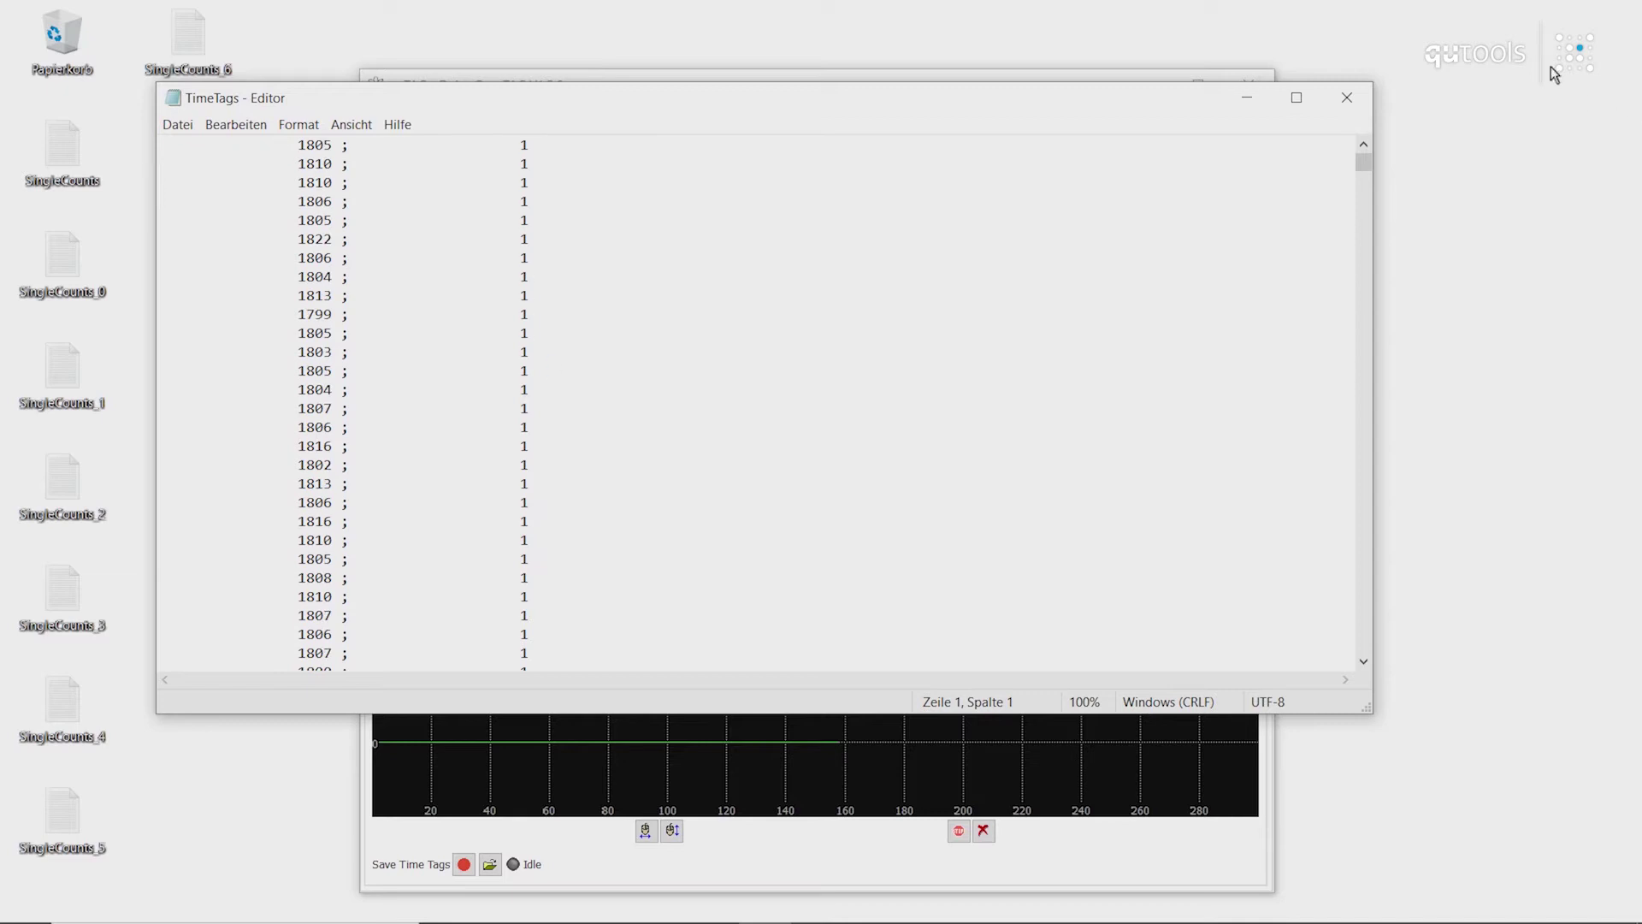
pyautogui.moveTo(1363, 163)
pyautogui.mouseDown()
pyautogui.moveTo(1363, 425)
pyautogui.moveTo(1364, 159)
pyautogui.mouseUp()
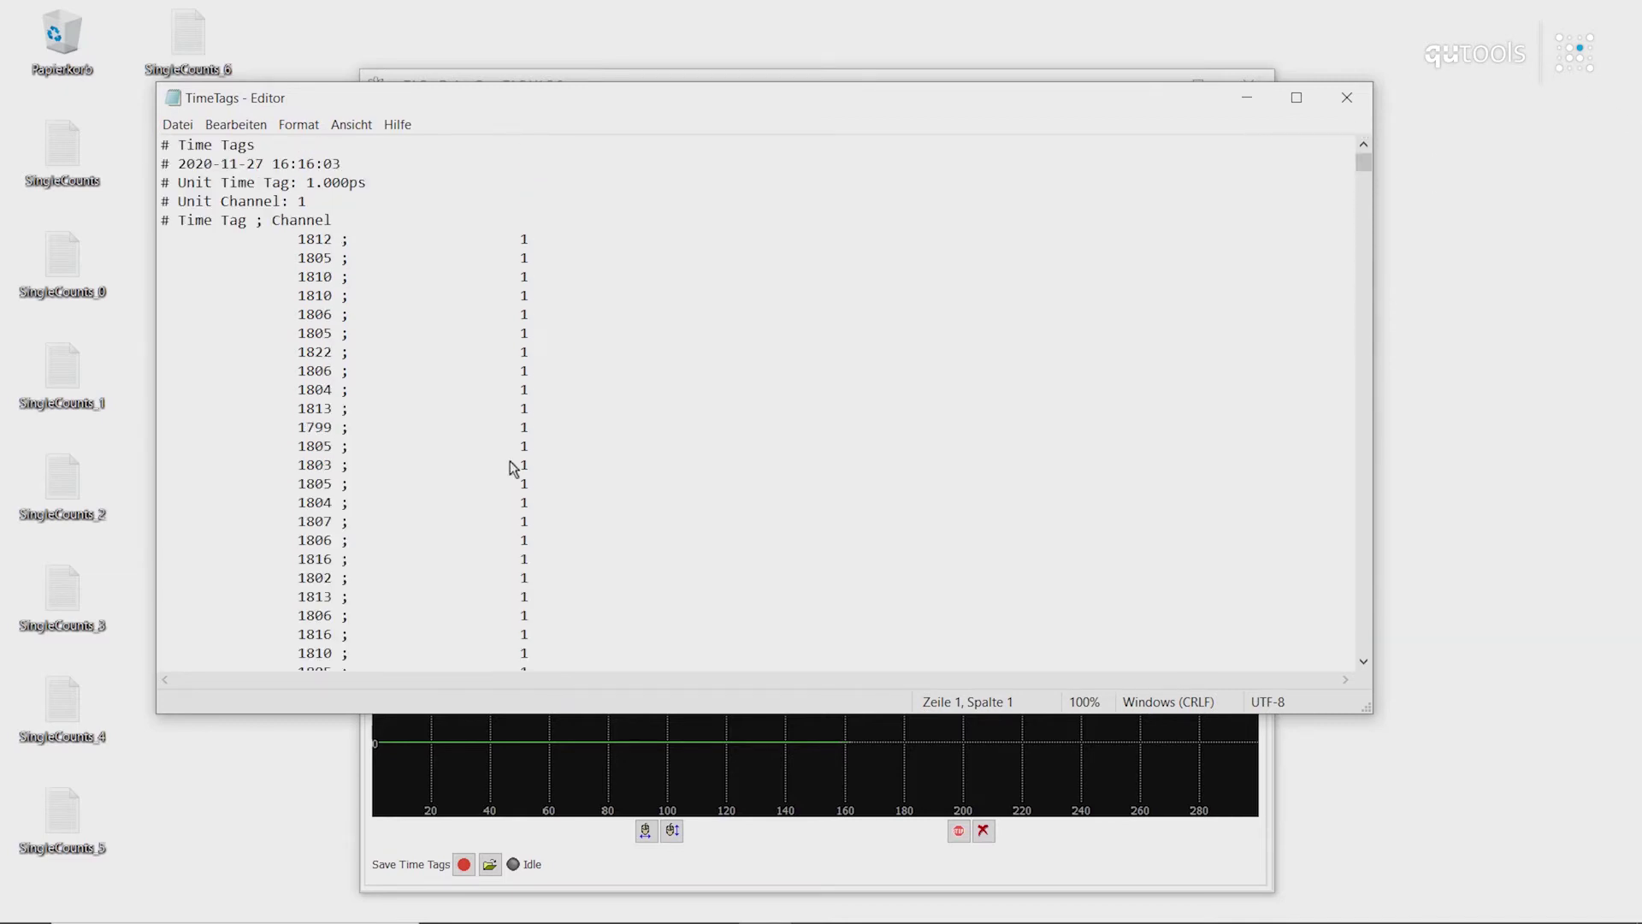
pyautogui.scroll(-2, 580, 260)
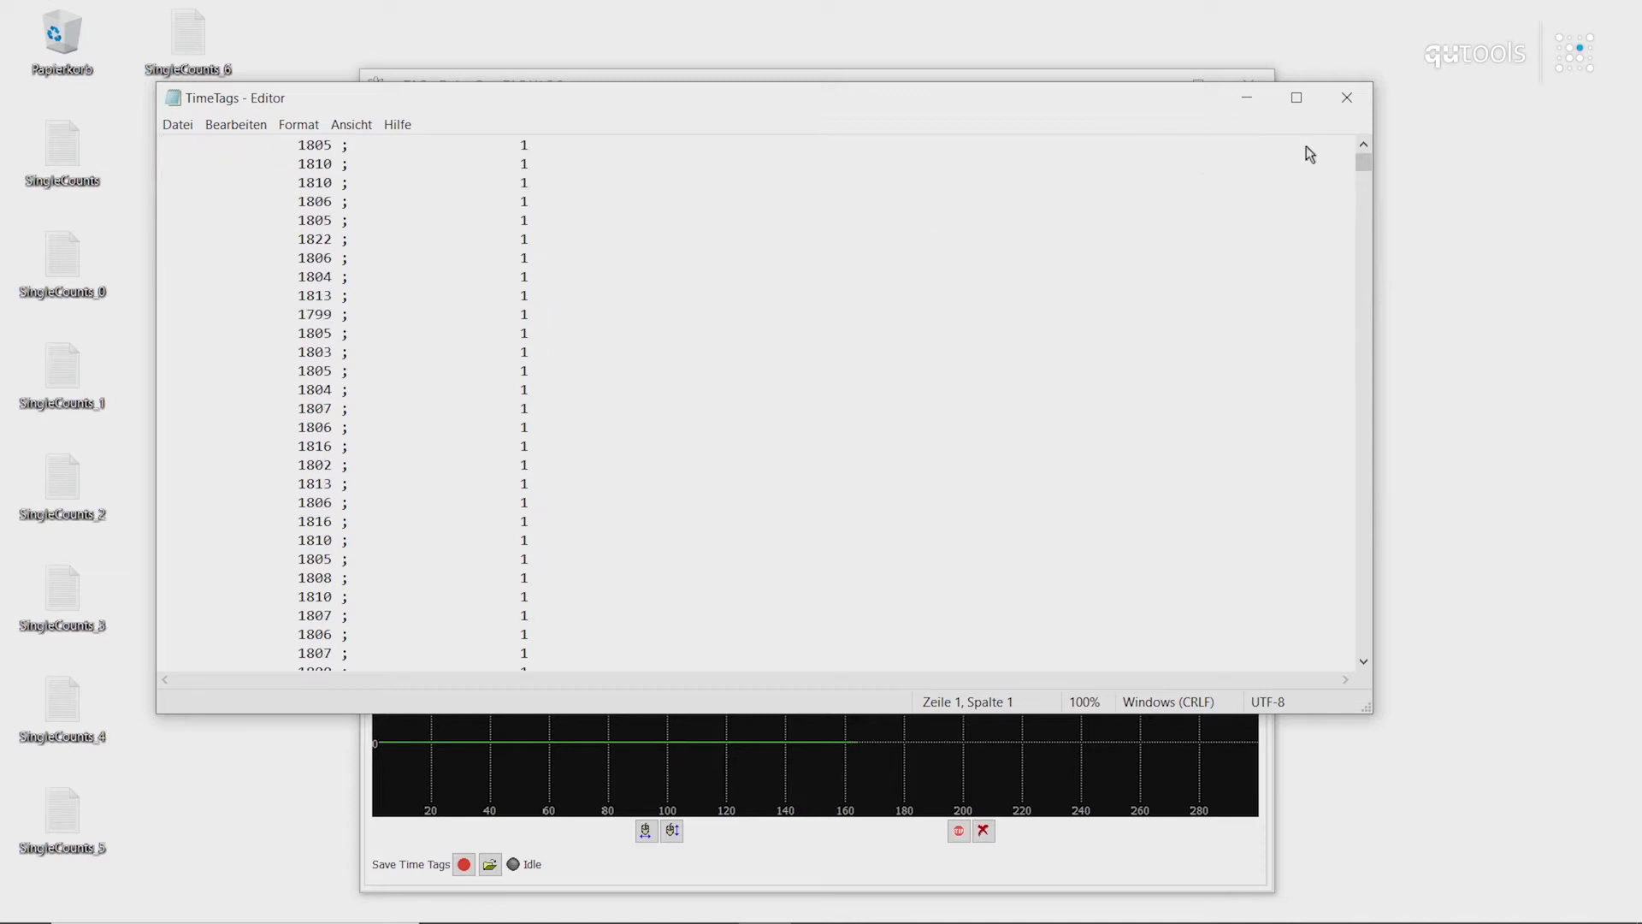
pyautogui.scroll(2, 558, 381)
pyautogui.scroll(-10, 467, 368)
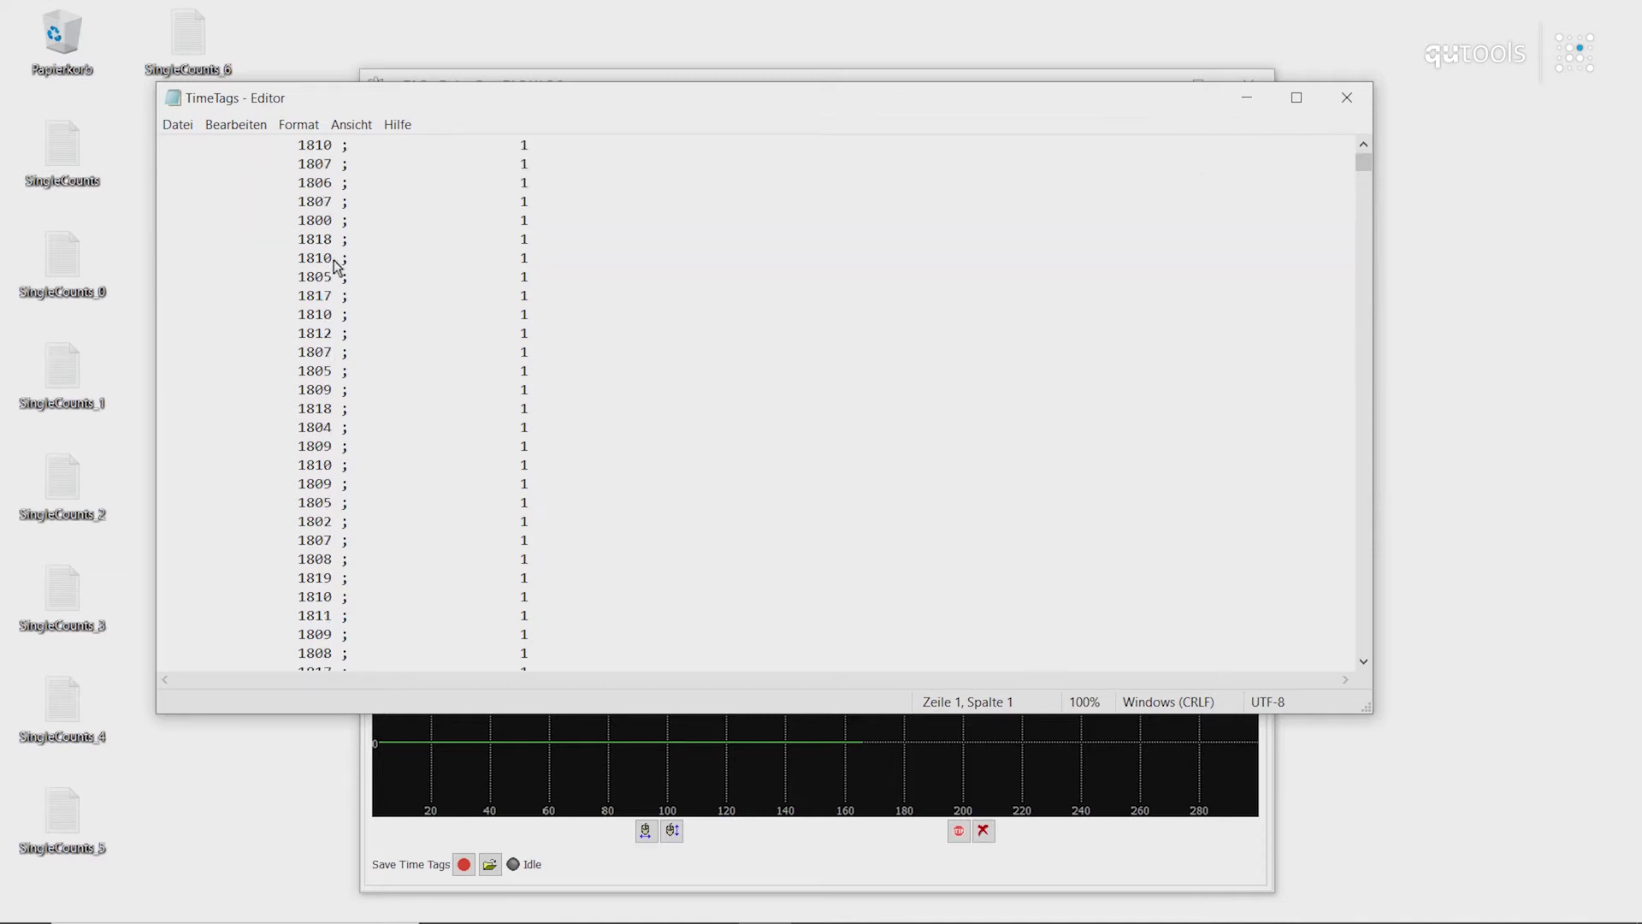
pyautogui.scroll(10, 323, 404)
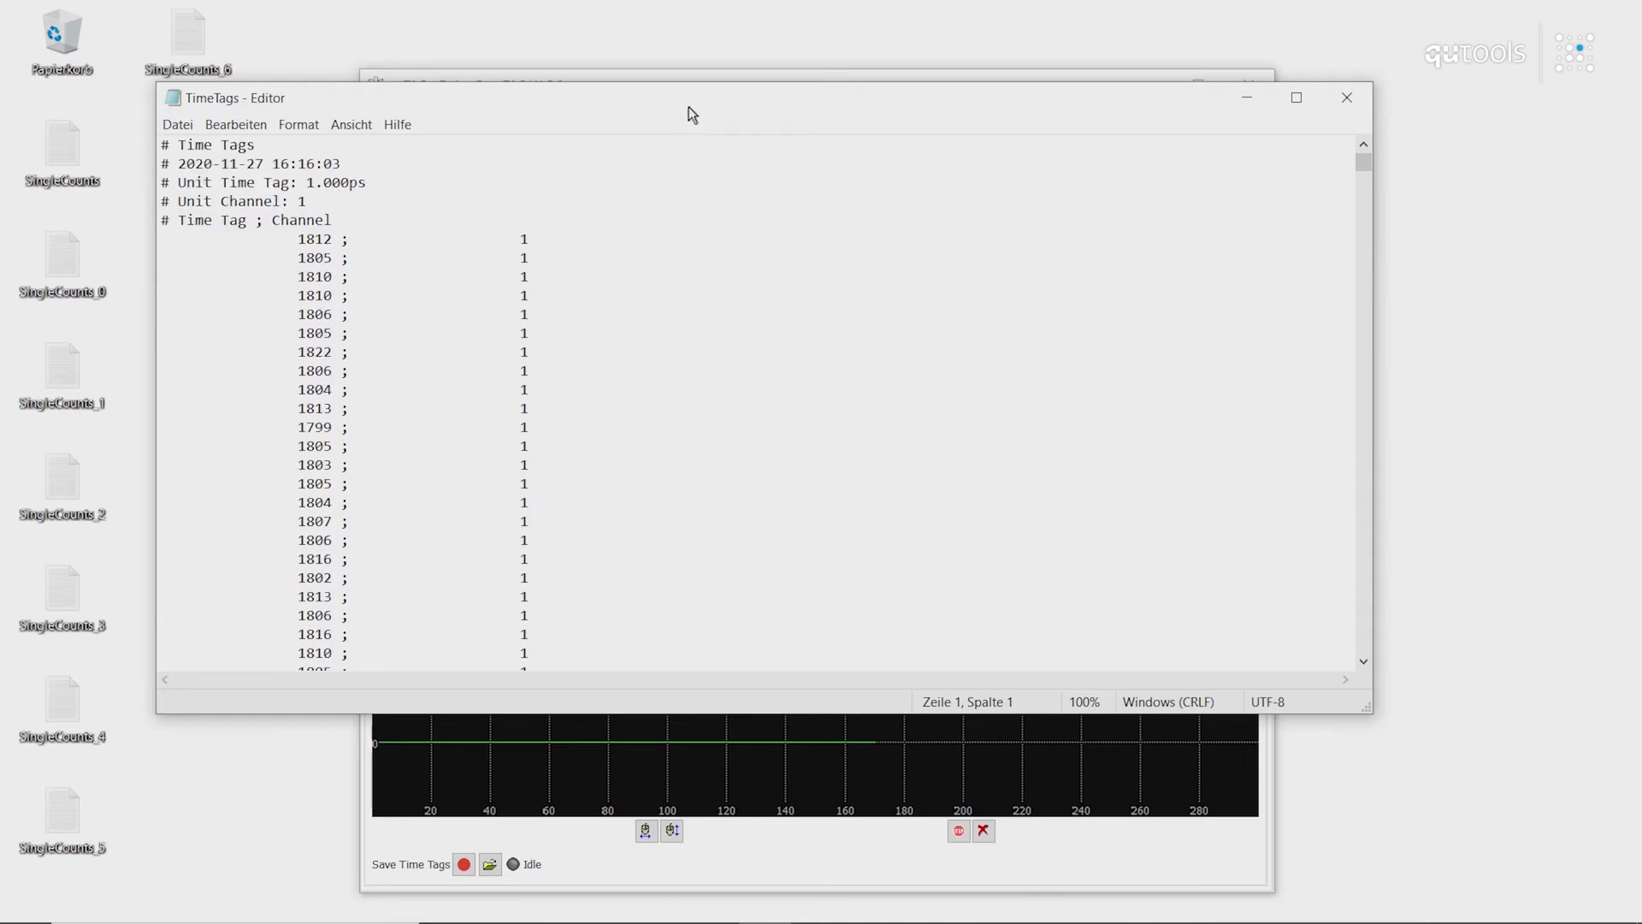
pyautogui.moveTo(689, 100); pyautogui.dragTo(669, 270)
pyautogui.click(1339, 269)
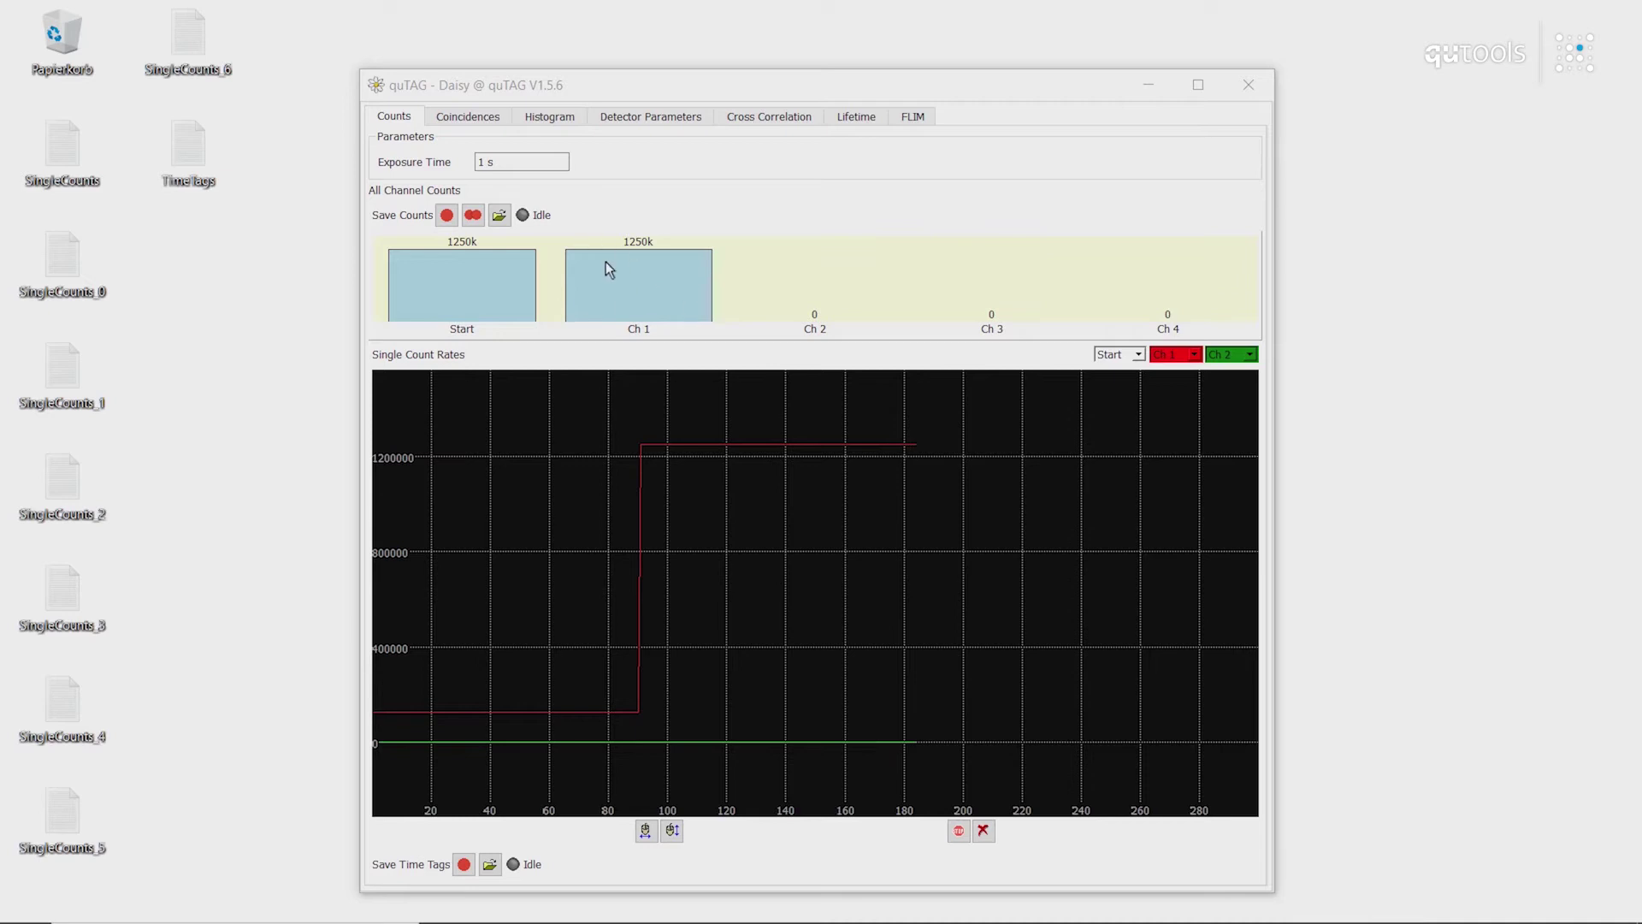
# Set the Coincidence Window to 1.75 ns and save the coincidence counts once to a file.
pyautogui.click(484, 117)
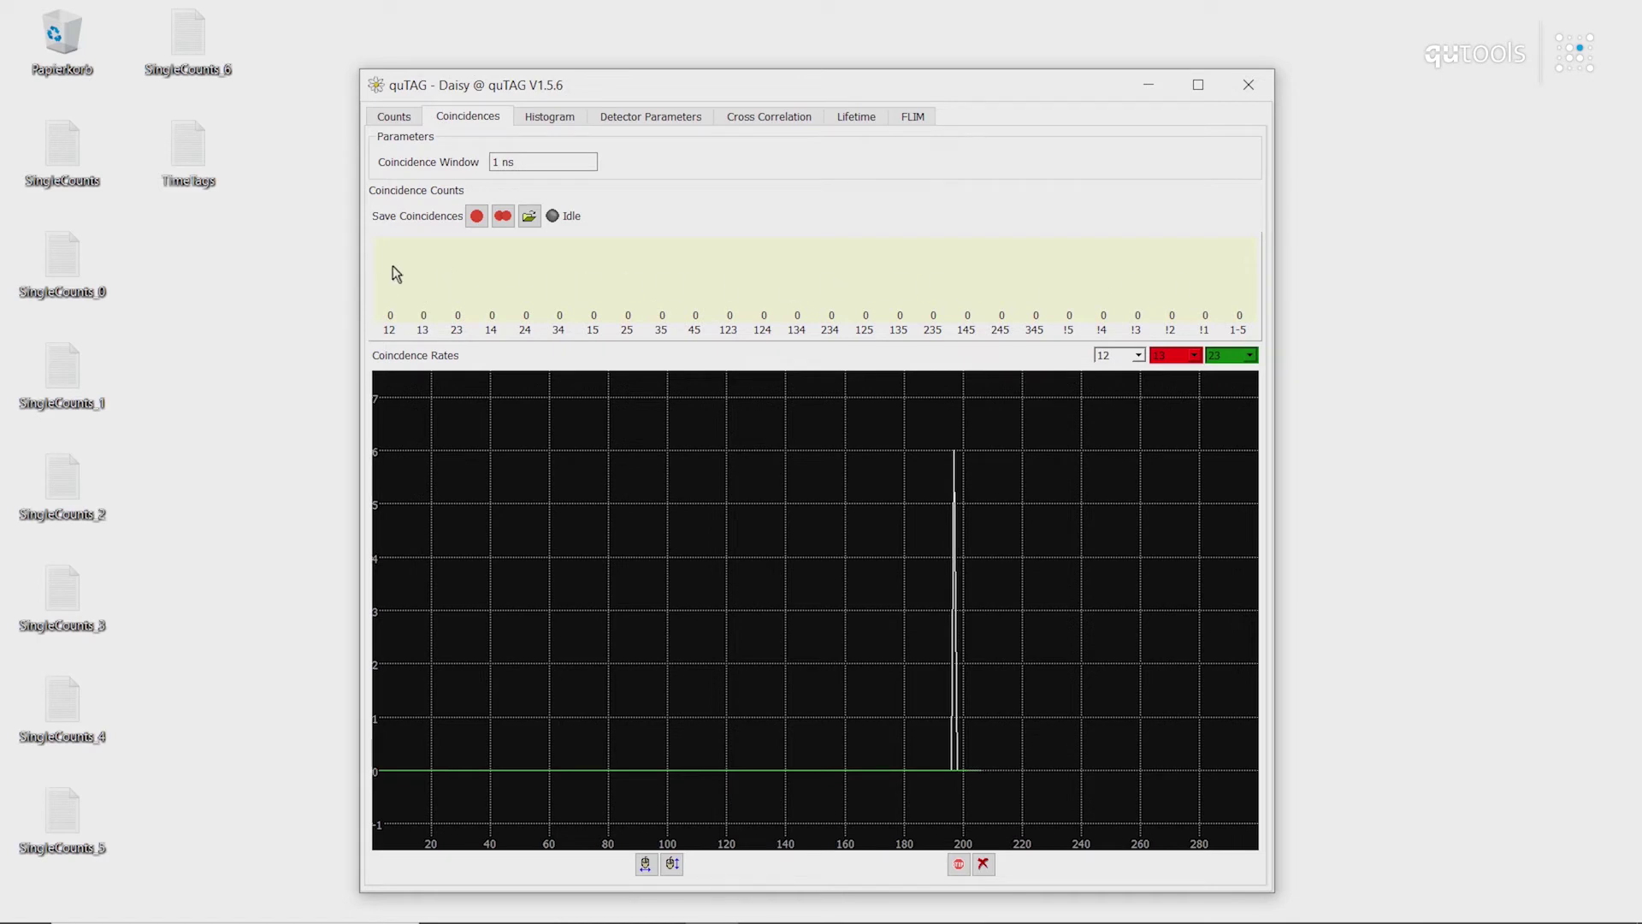
pyautogui.doubleClick(506, 162)
pyautogui.click(499, 159)
pyautogui.hotkey('shift', 'Home')
pyautogui.write('1,75')
pyautogui.press('BackSpace')
pyautogui.write('.')
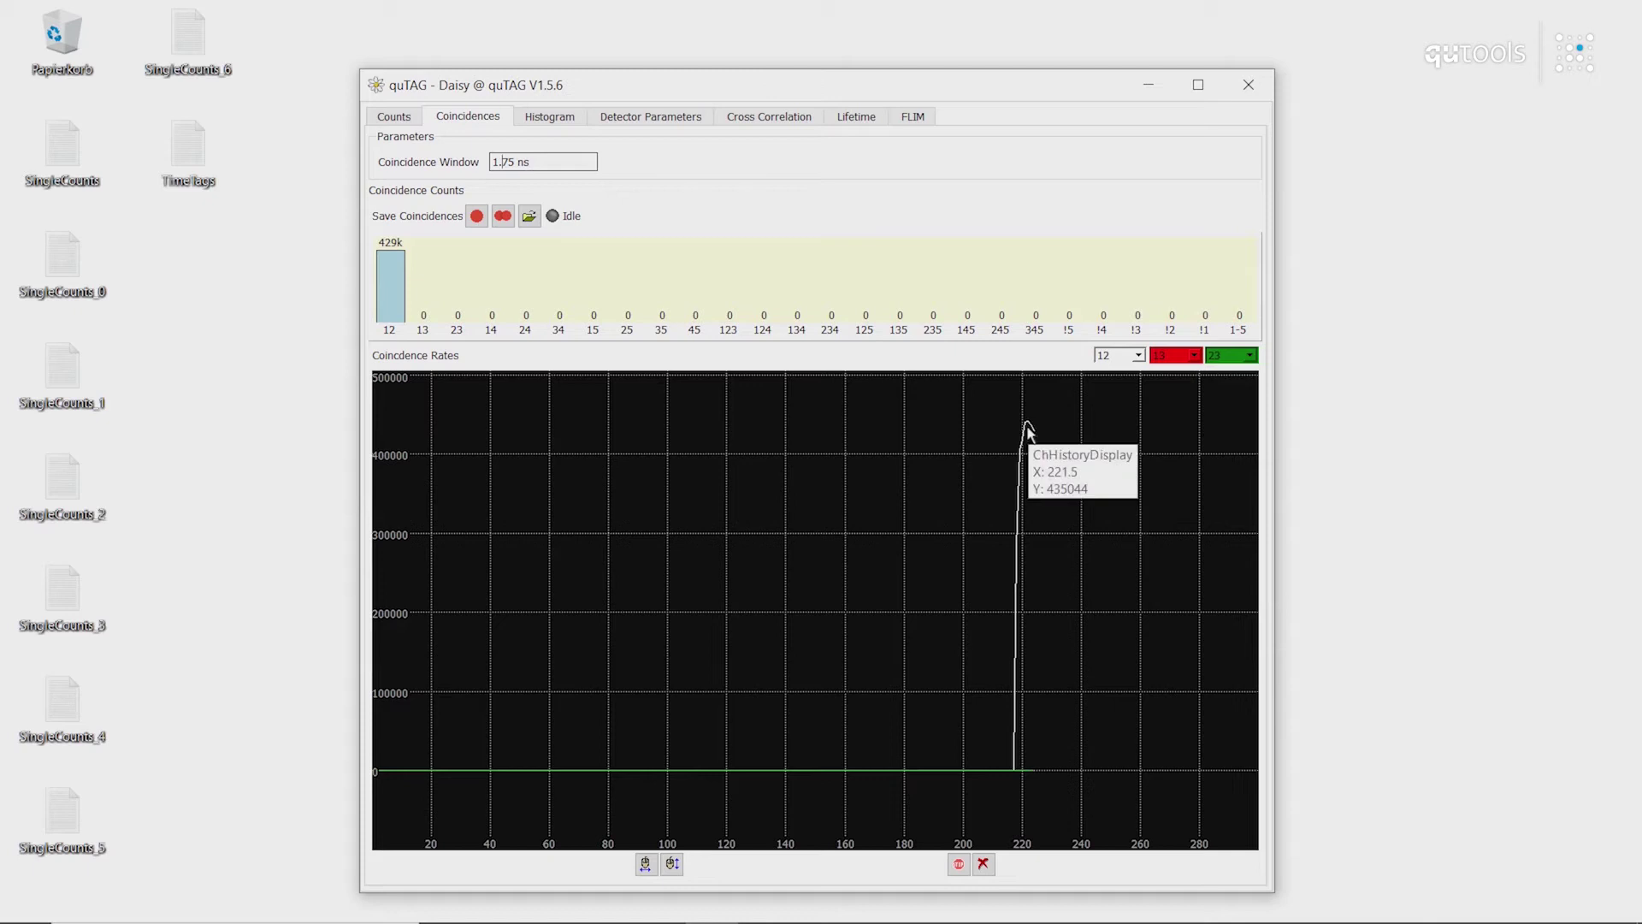
pyautogui.click(477, 216)
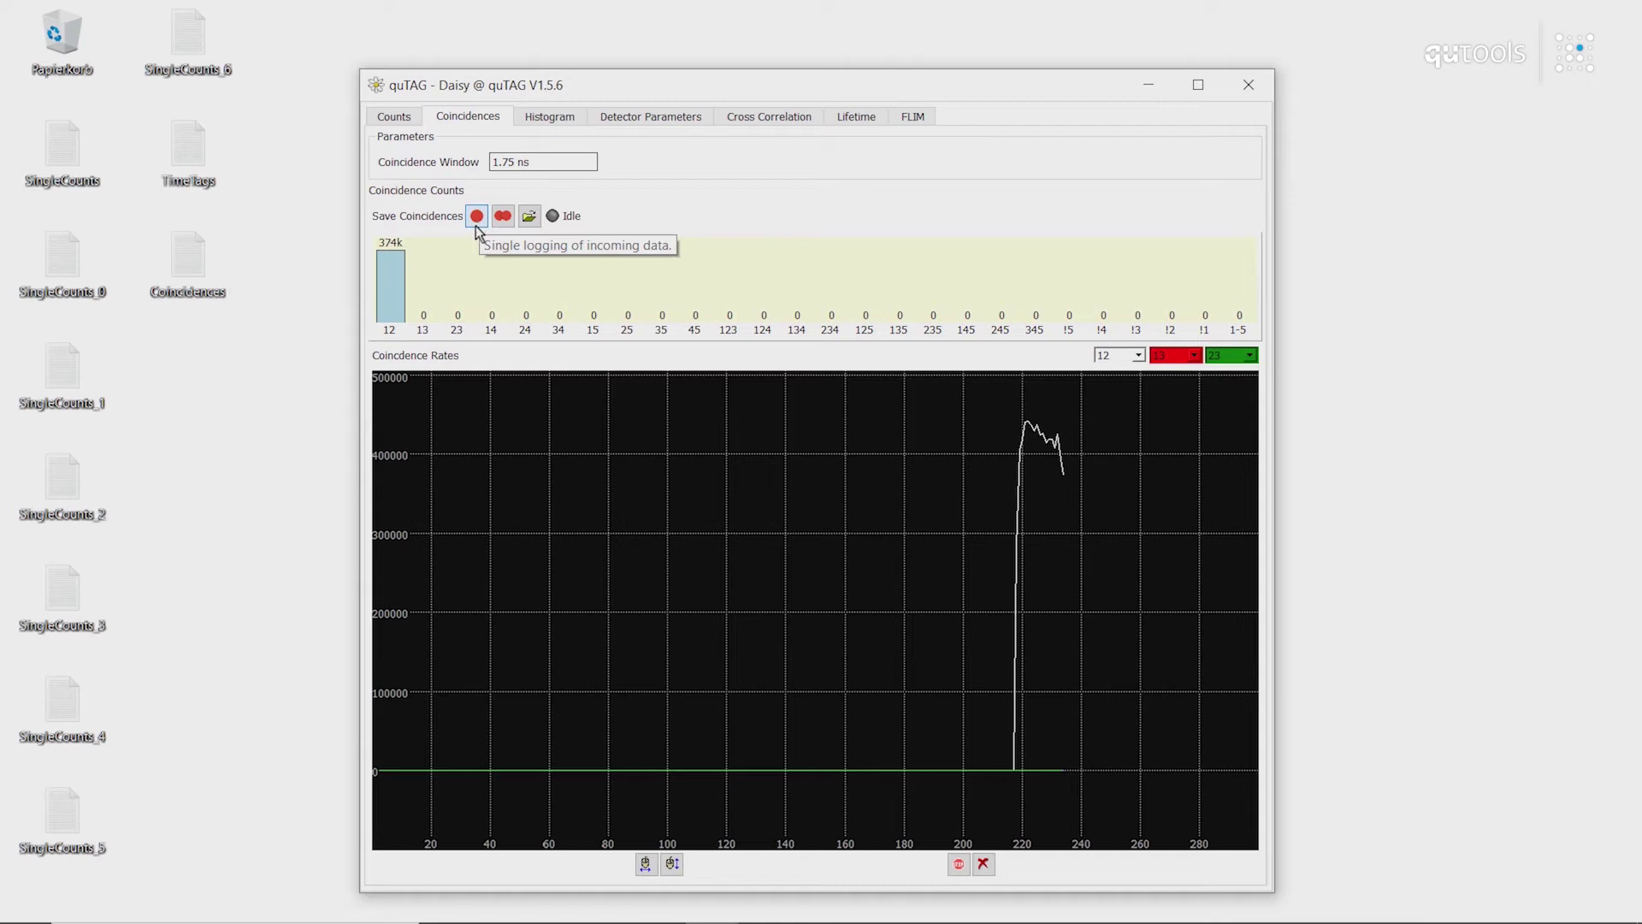
# Give the histogram a bin width of 1 and a bin count of 5000.
pyautogui.click(555, 119)
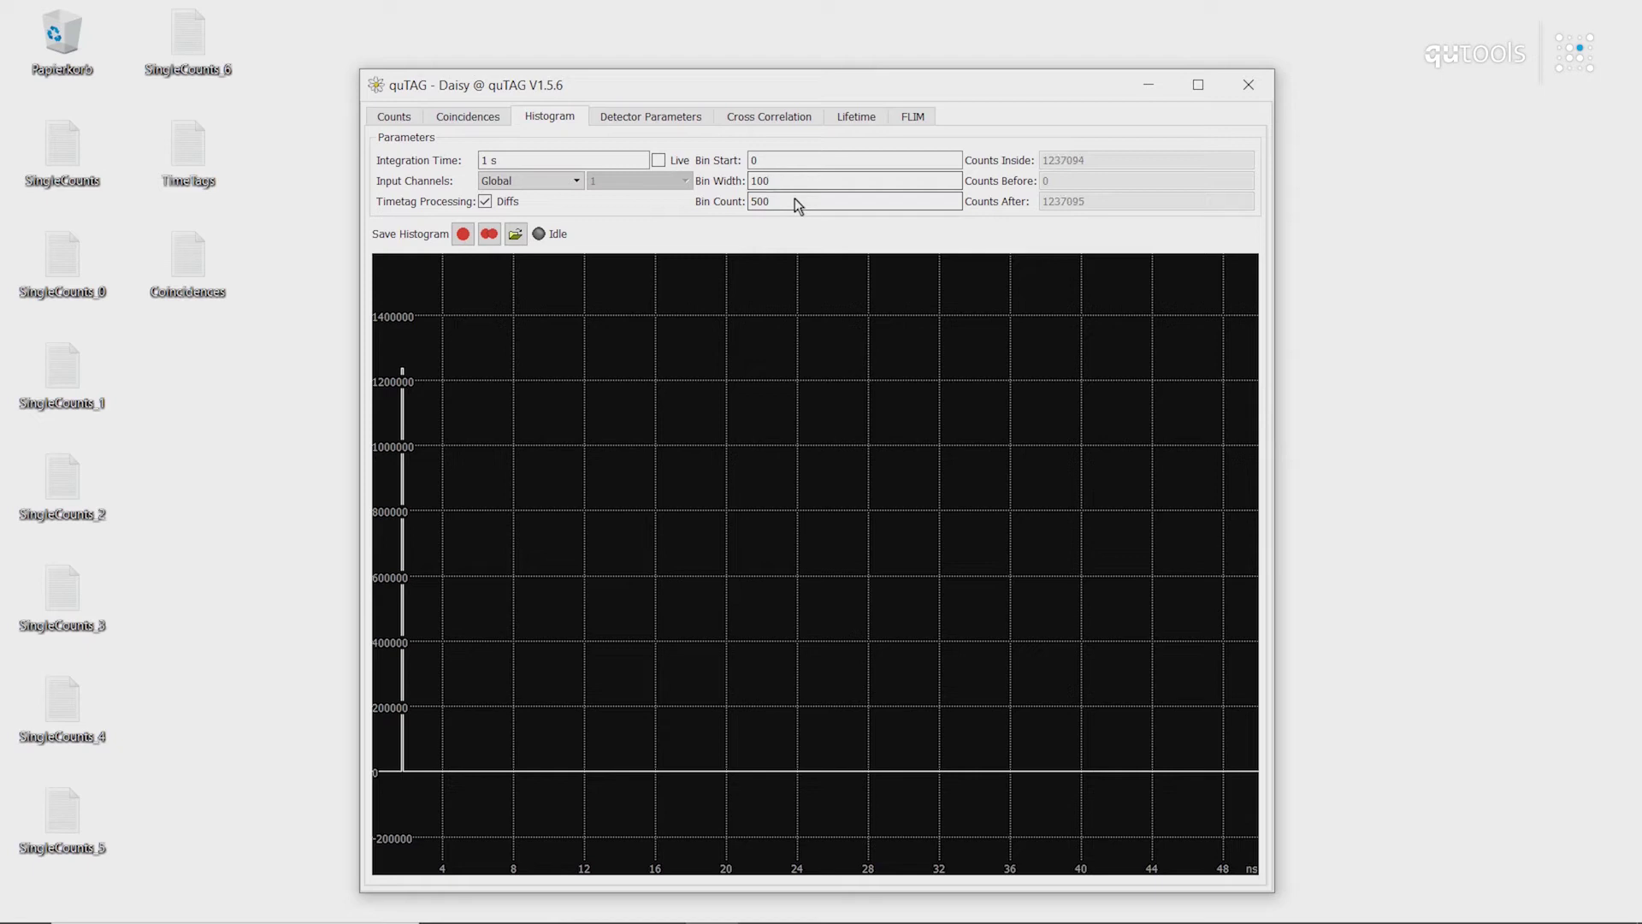
pyautogui.press('BackSpace')
pyautogui.click(812, 200)
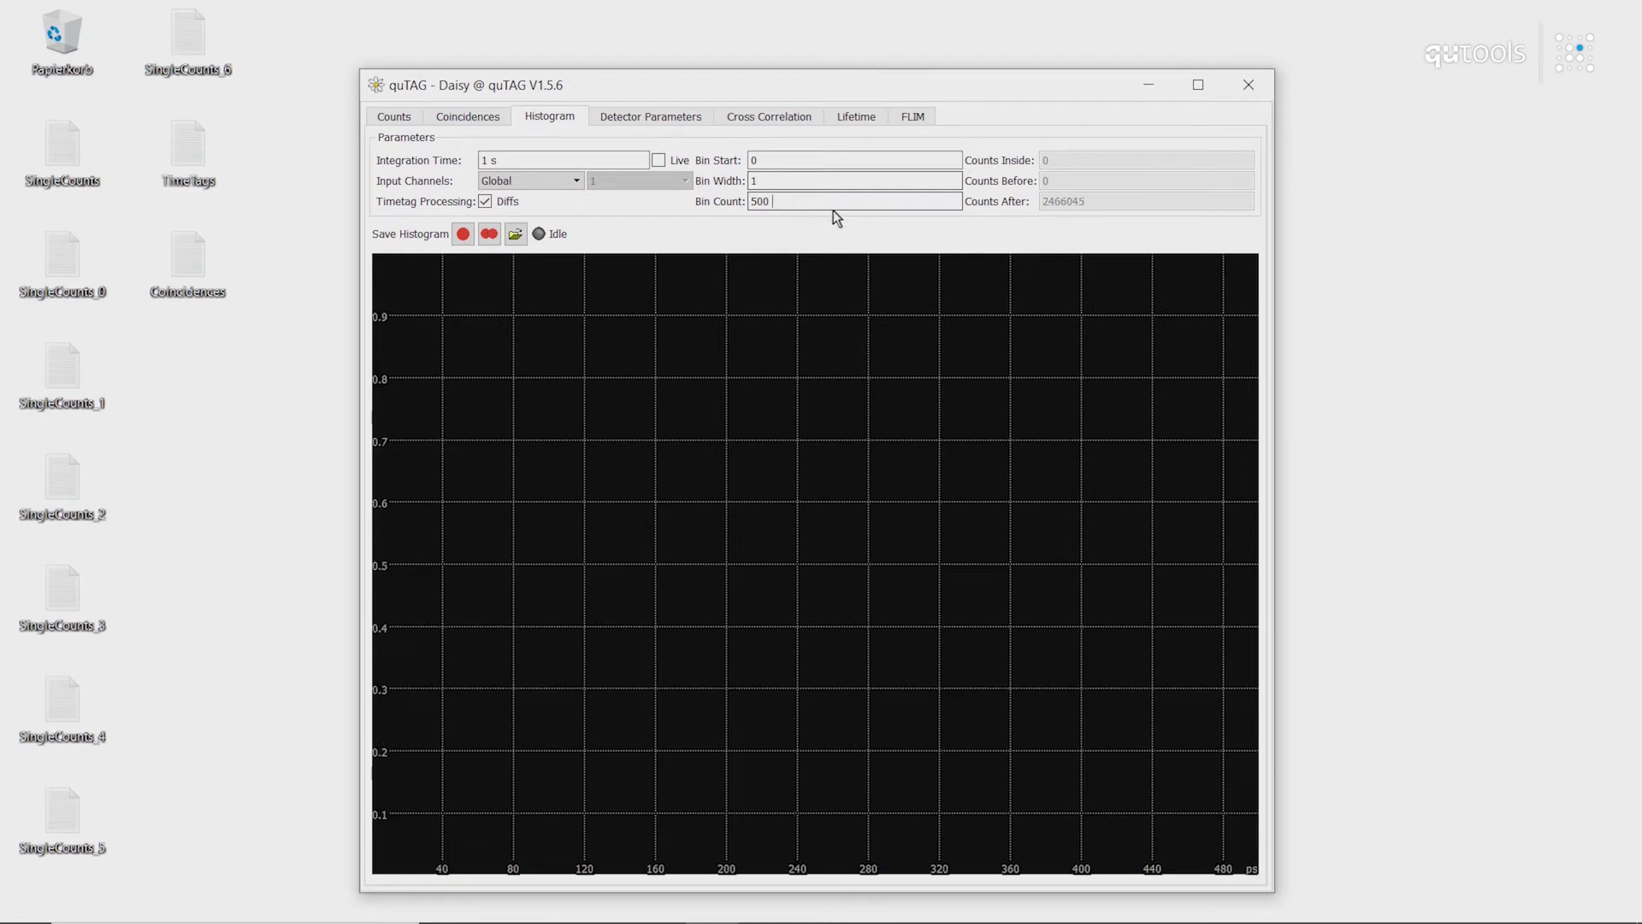
pyautogui.press('Return')
pyautogui.write('00')
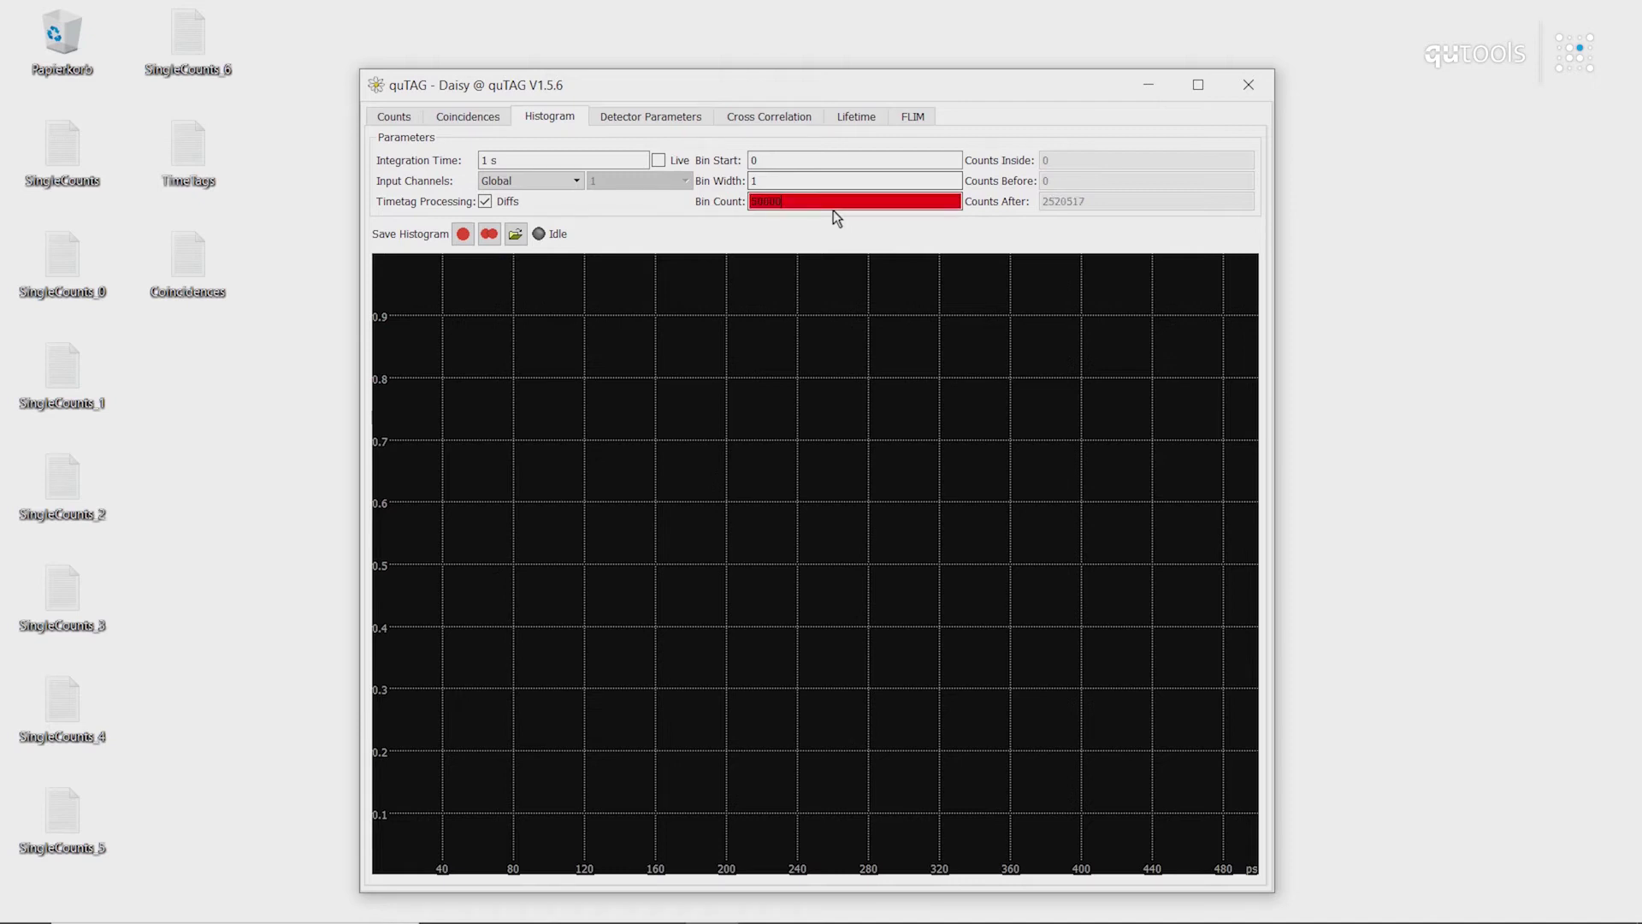
pyautogui.press('Return')
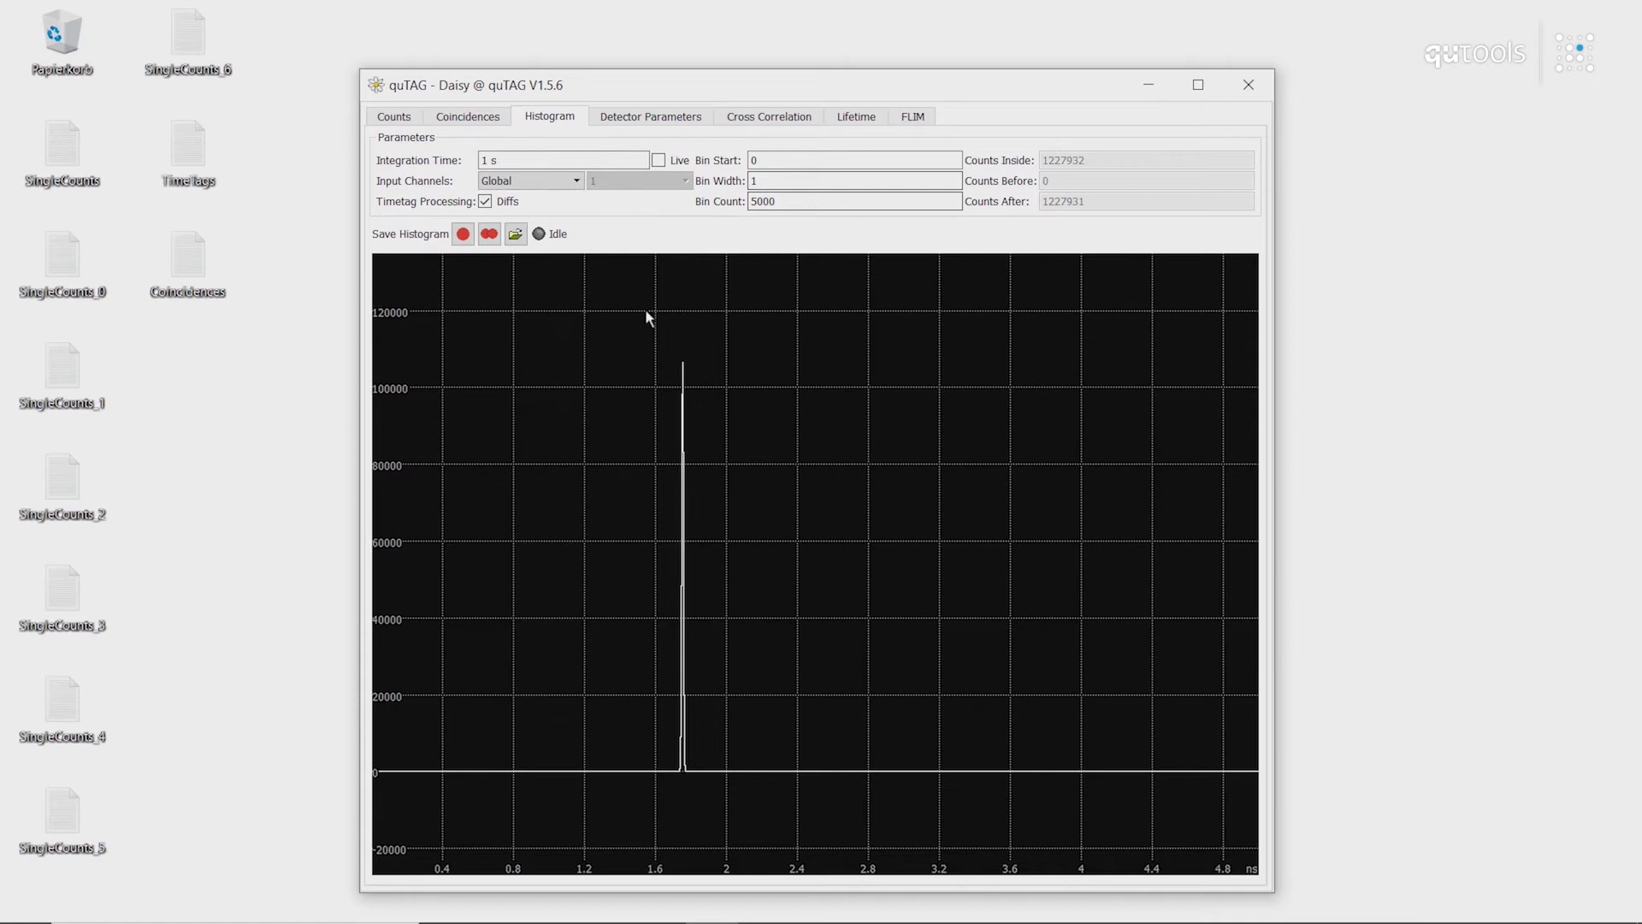
# Switch the x range to manual and zoom the histogram onto the peak near 1.75 ns.
pyautogui.rightClick(631, 328)
pyautogui.click(666, 339)
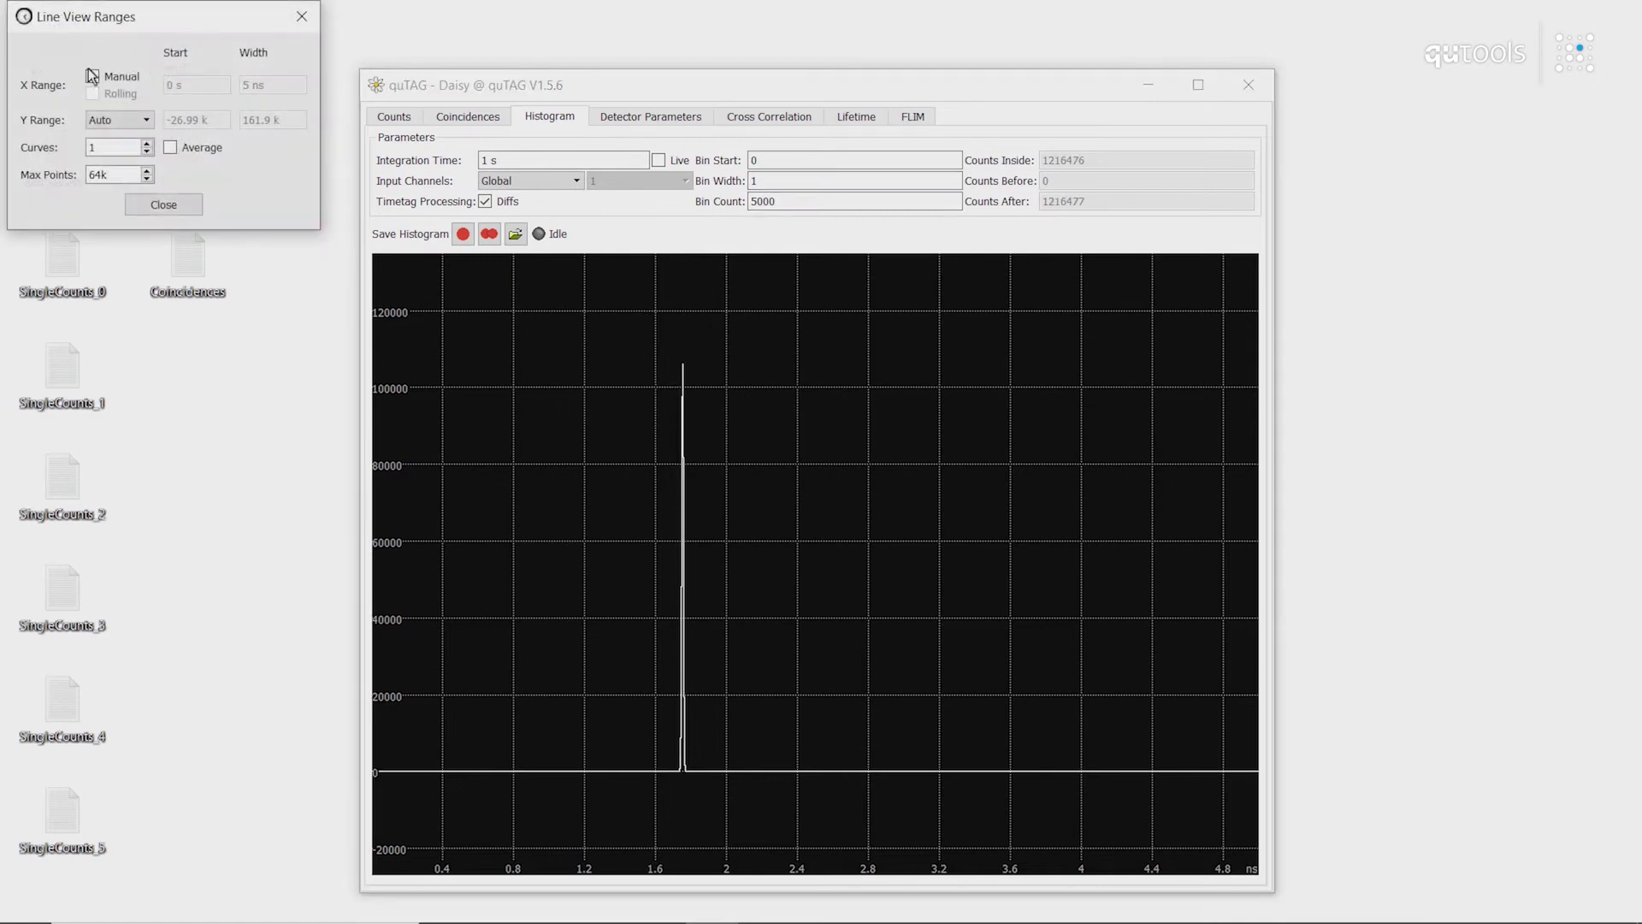
pyautogui.click(92, 76)
pyautogui.click(167, 205)
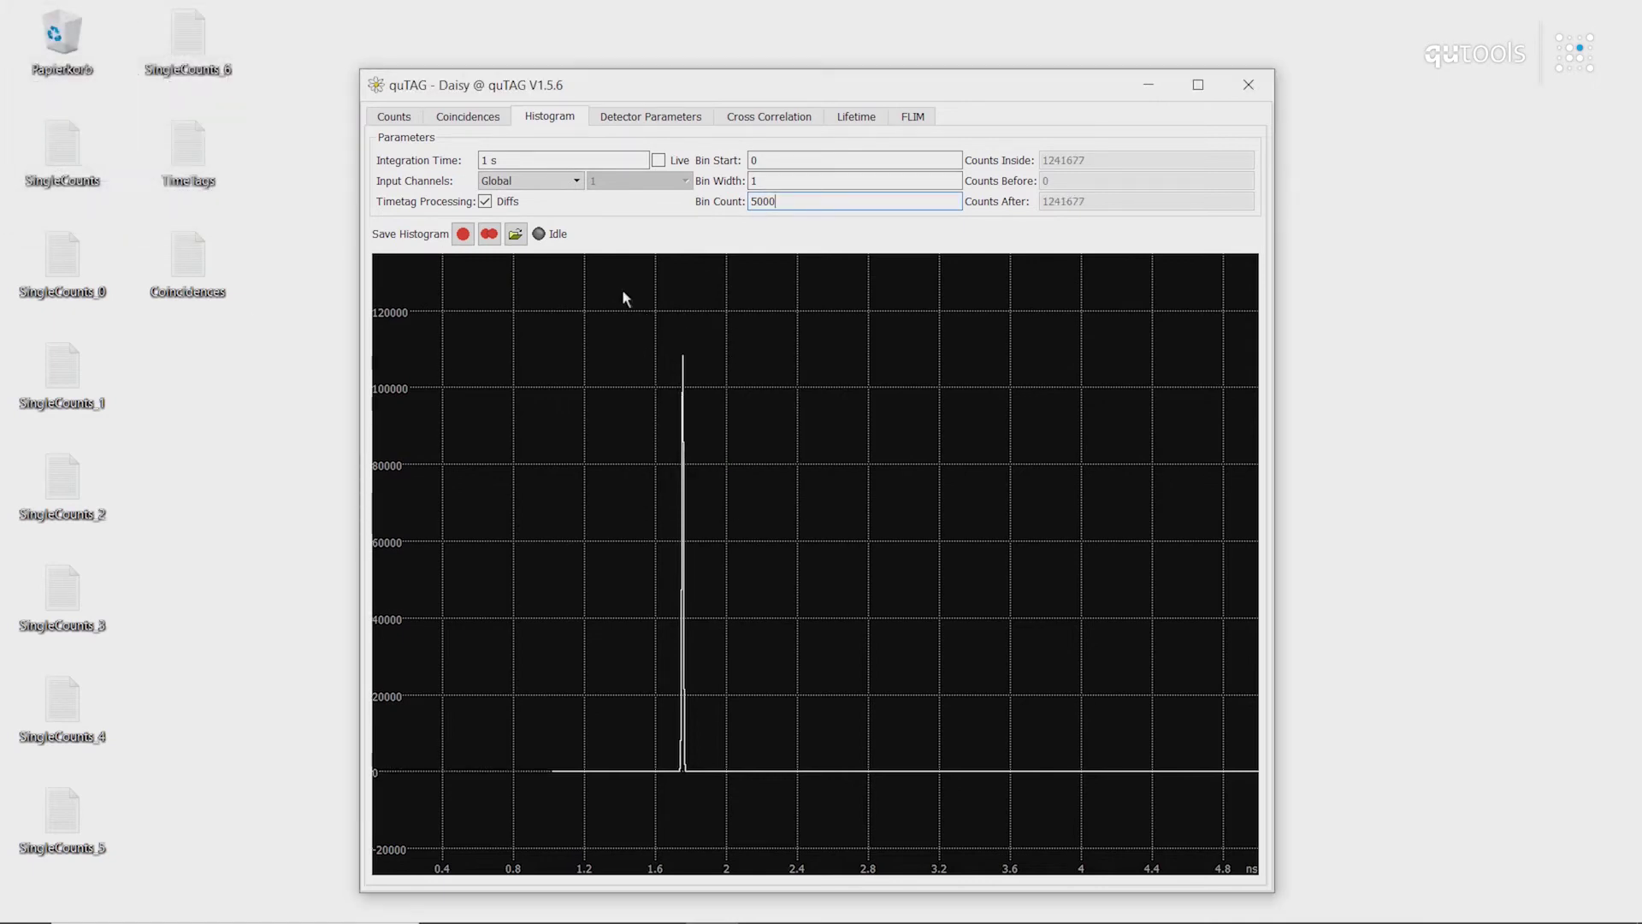
pyautogui.moveTo(630, 307); pyautogui.dragTo(721, 775)
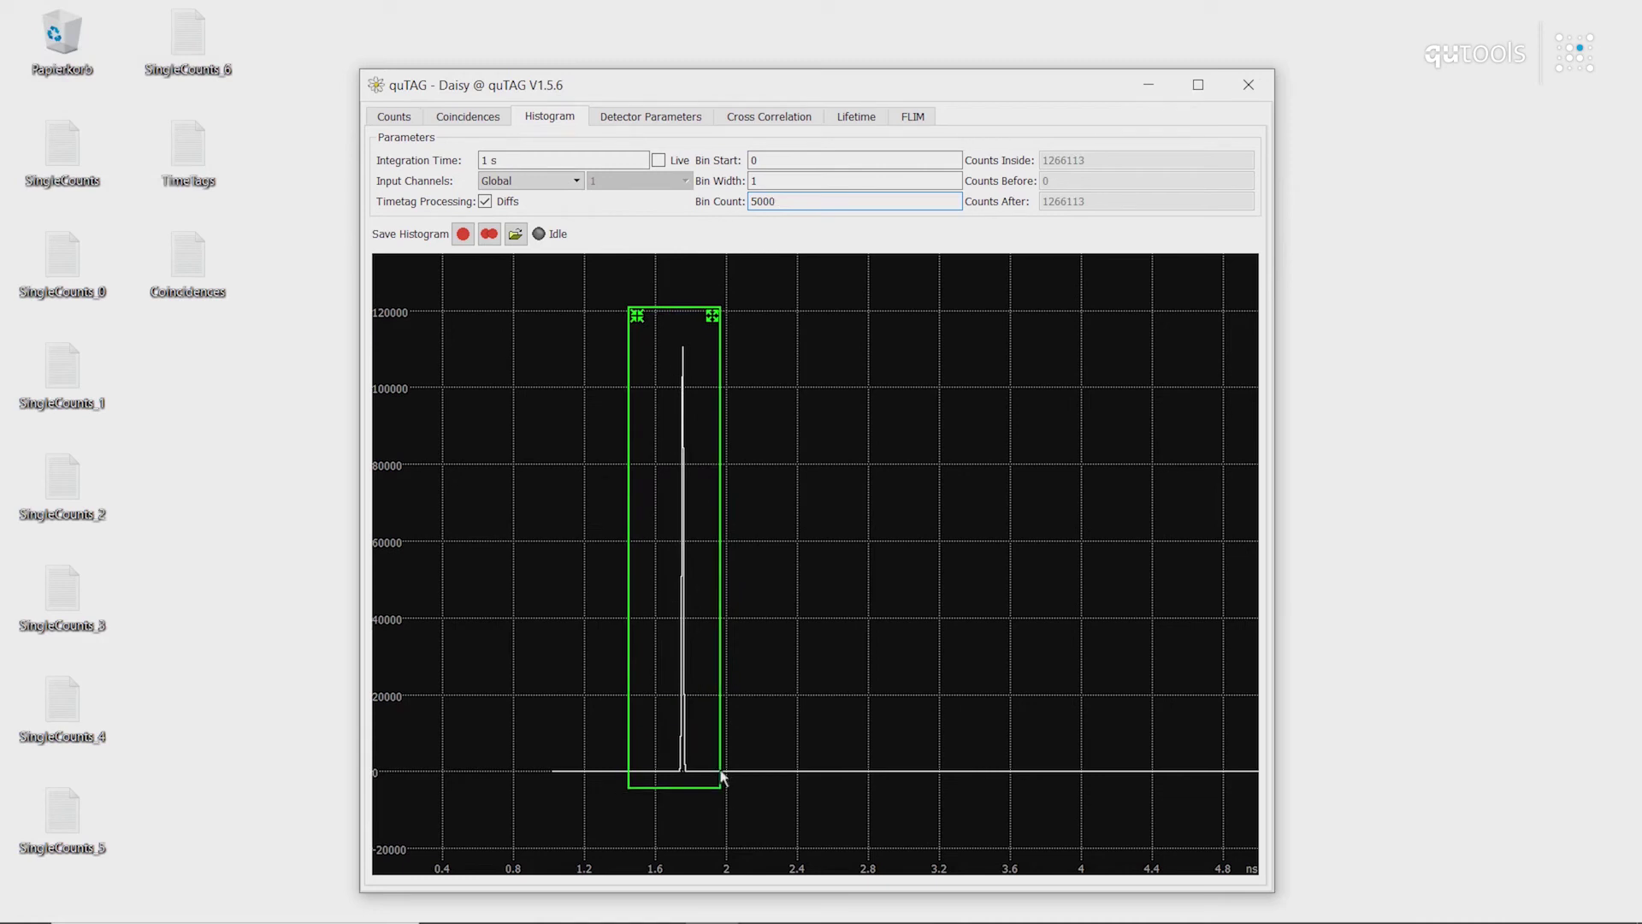
pyautogui.click(713, 316)
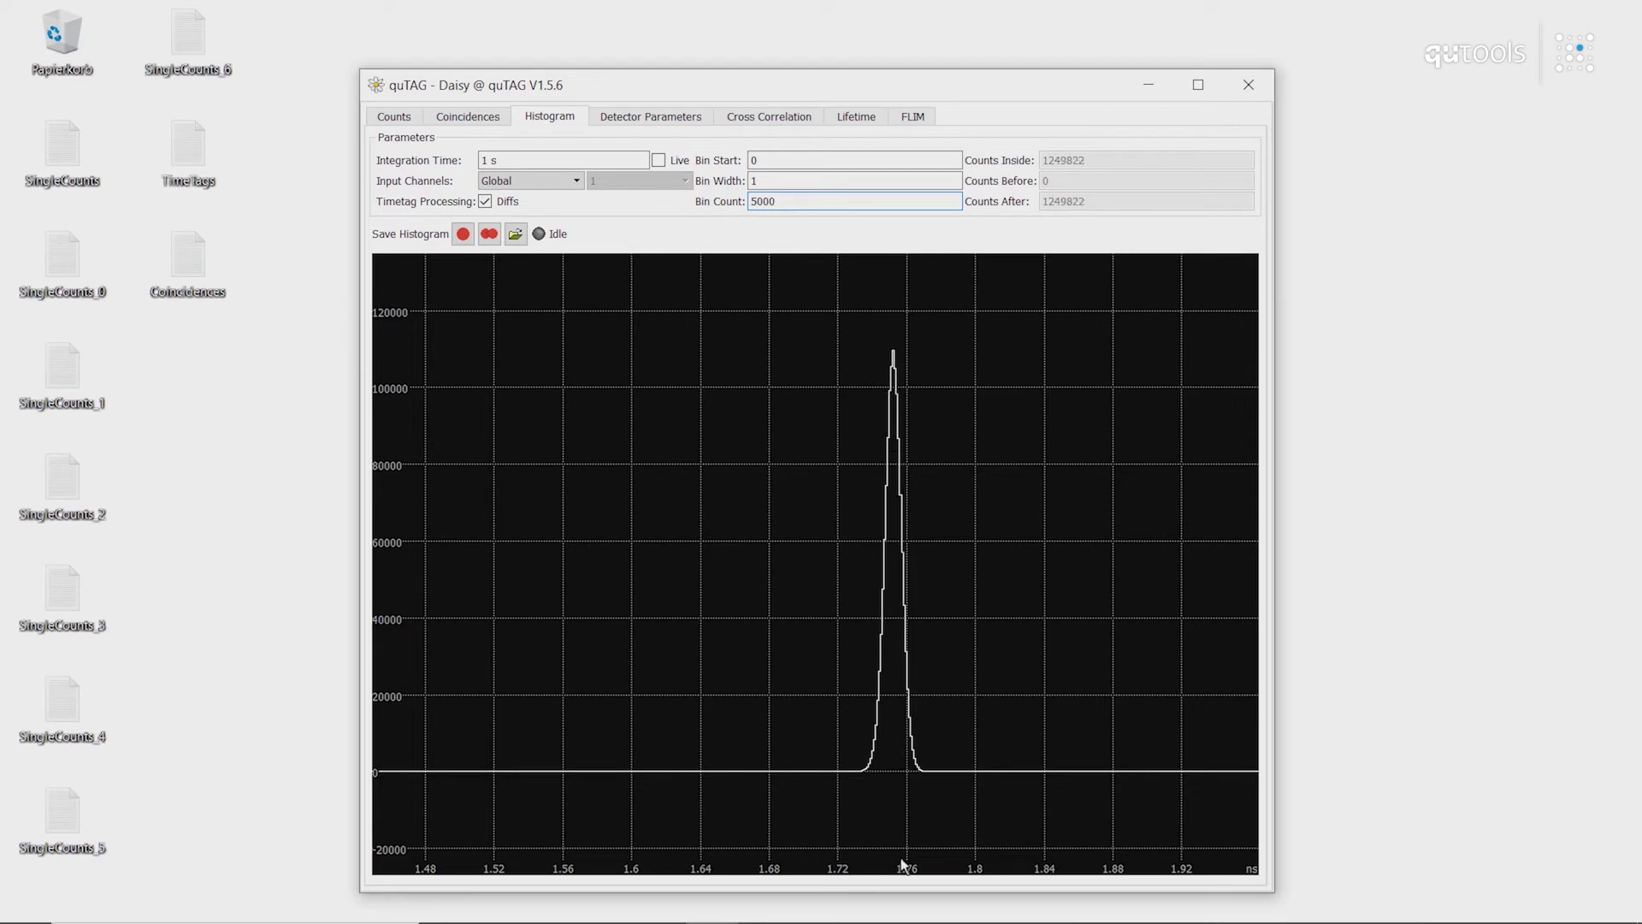
pyautogui.moveTo(902, 715)
pyautogui.moveTo(895, 366)
# In Detector Parameters, set the Stop 1 signal delay to -1.75 ns.
pyautogui.click(666, 120)
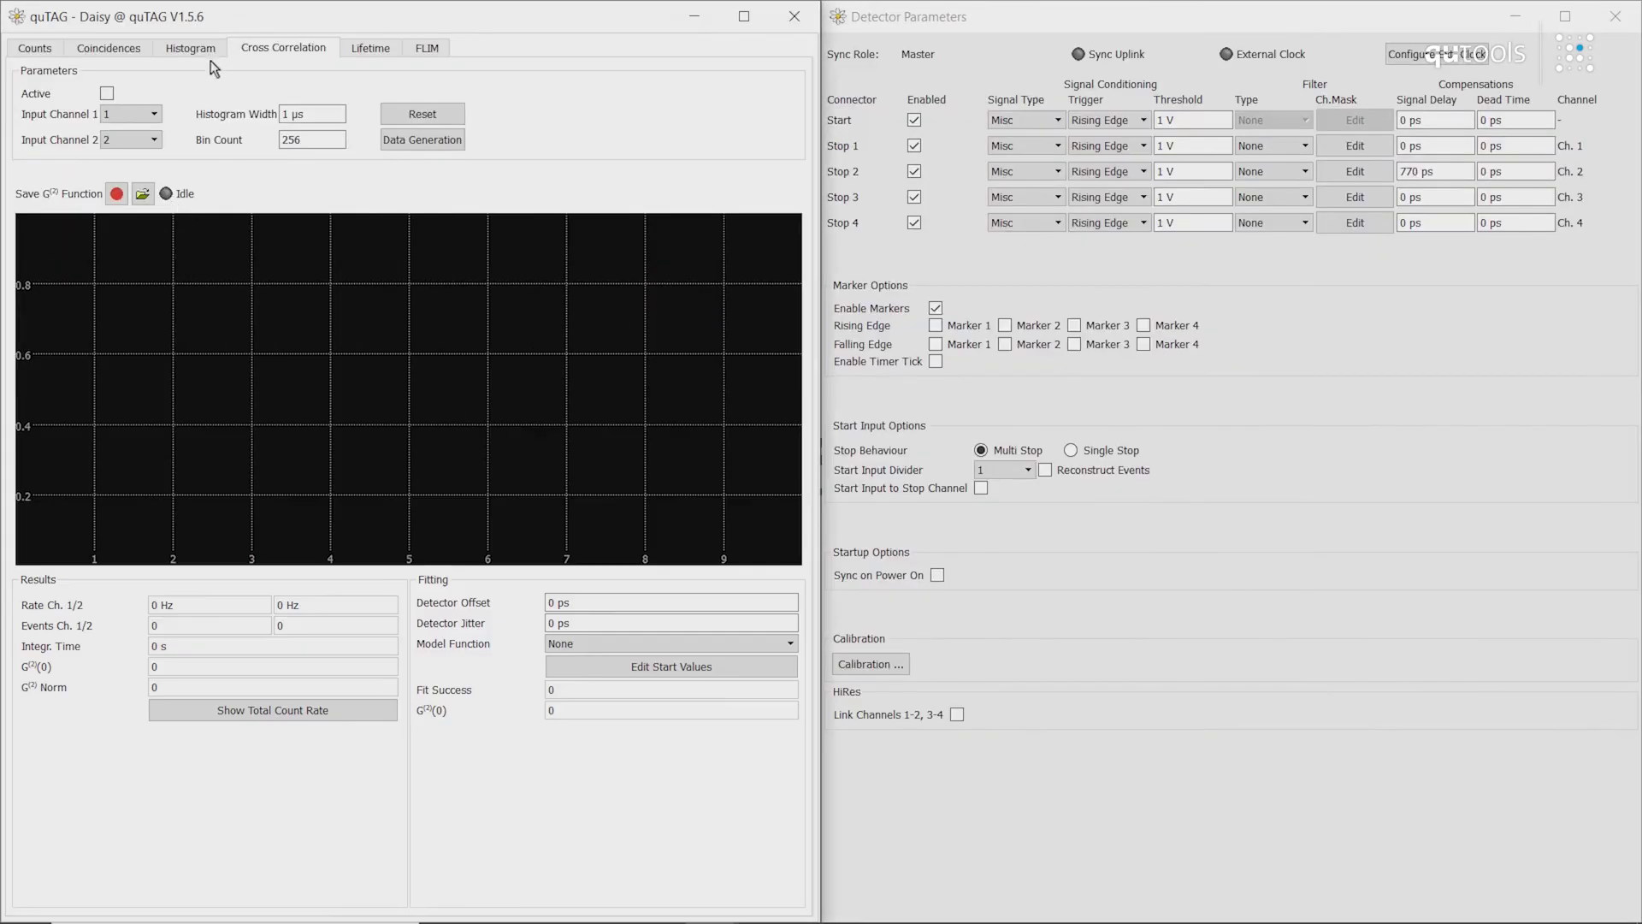
pyautogui.click(191, 49)
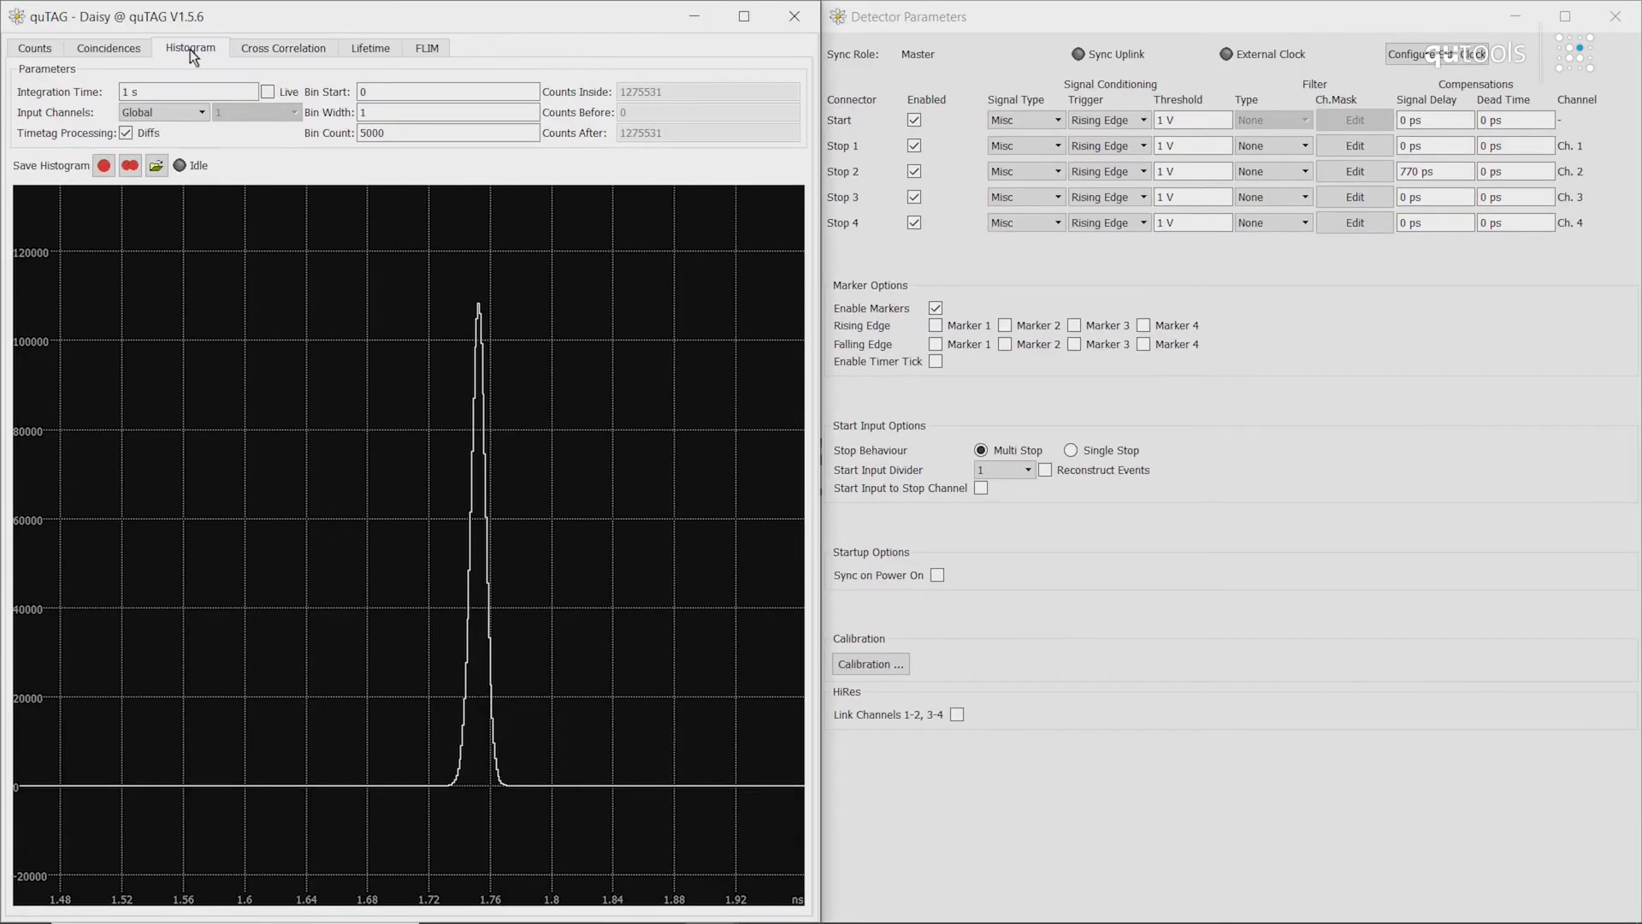
pyautogui.click(1252, 21)
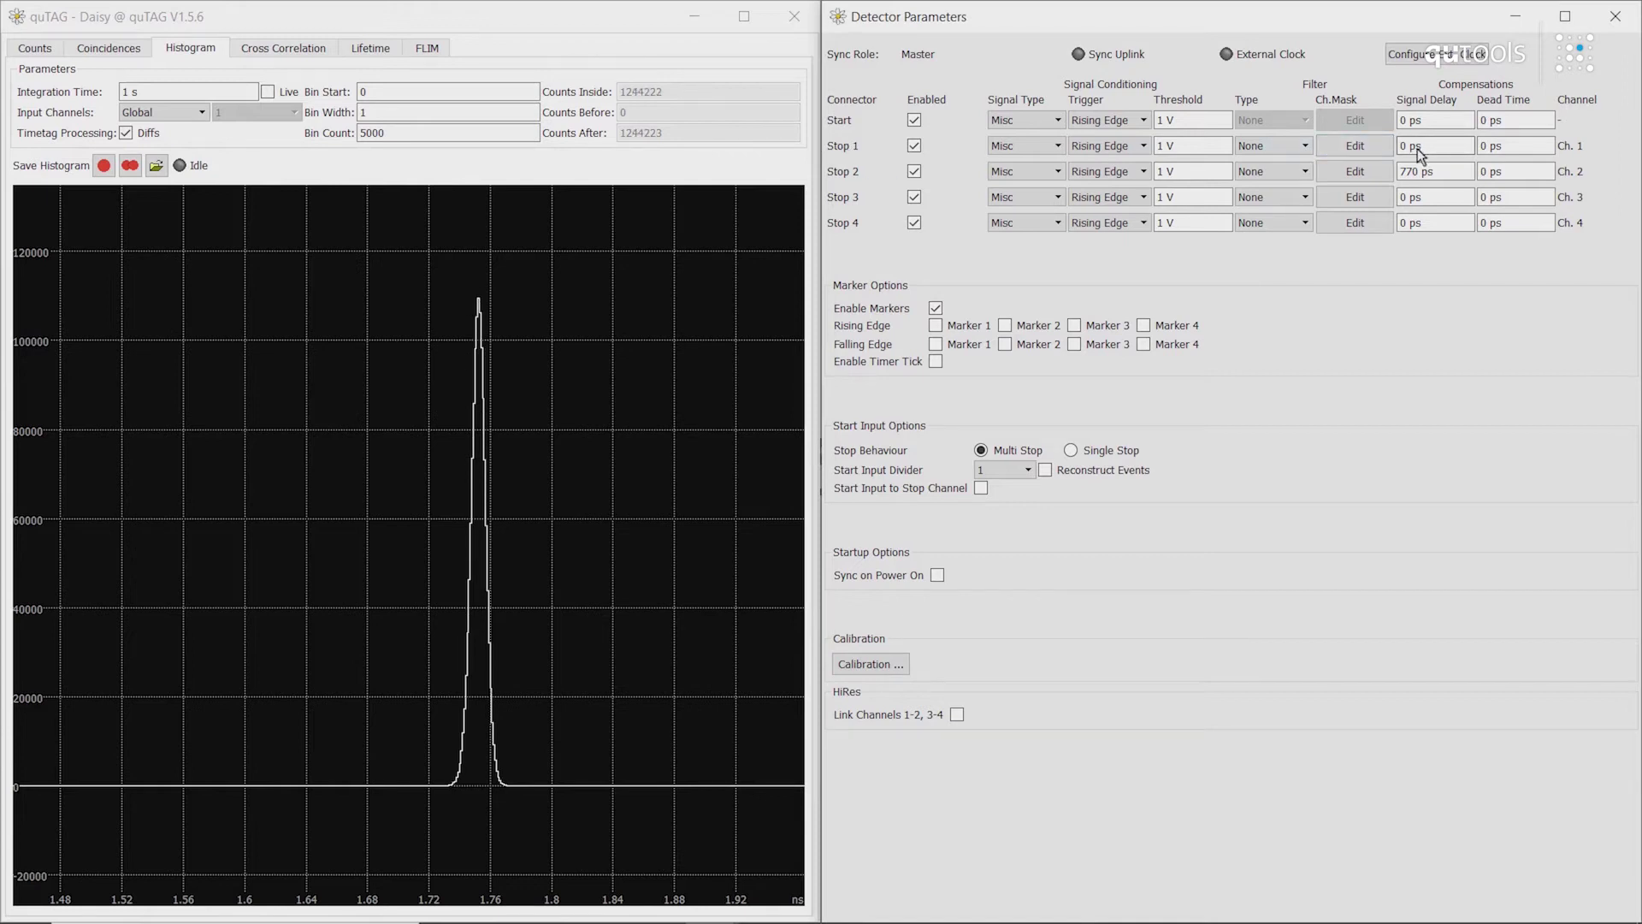
pyautogui.doubleClick(1406, 149)
pyautogui.click(1404, 148)
pyautogui.press('BackSpace')
pyautogui.press('Delete')
pyautogui.press('Delete')
pyautogui.press('Delete')
pyautogui.write('1')
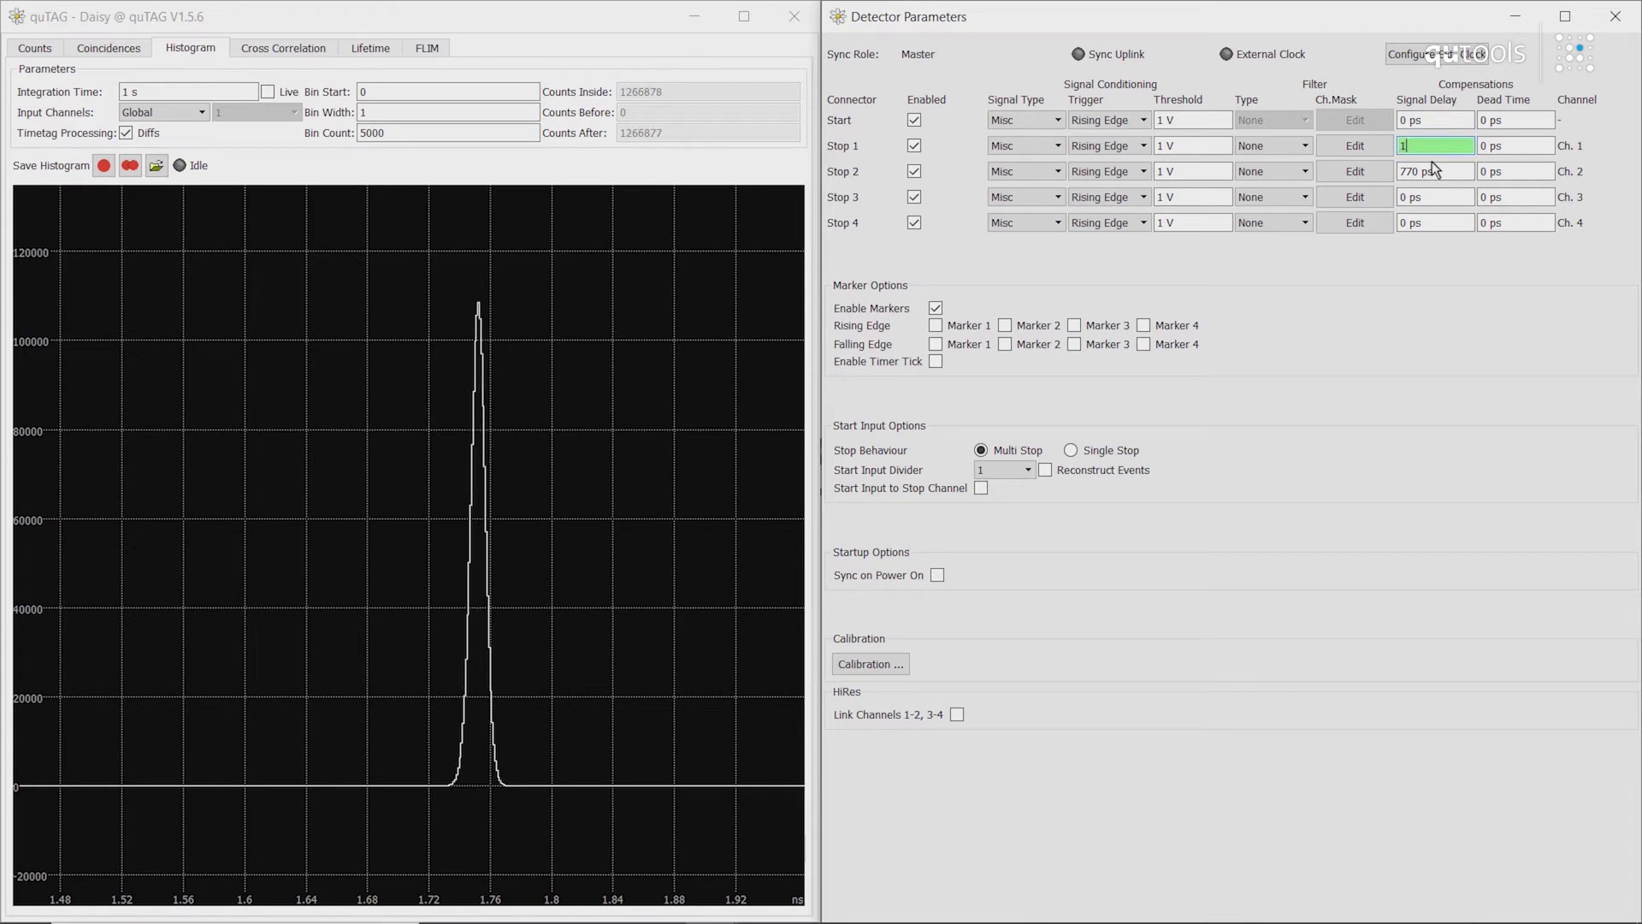
pyautogui.write('.75 ns')
pyautogui.press('Return')
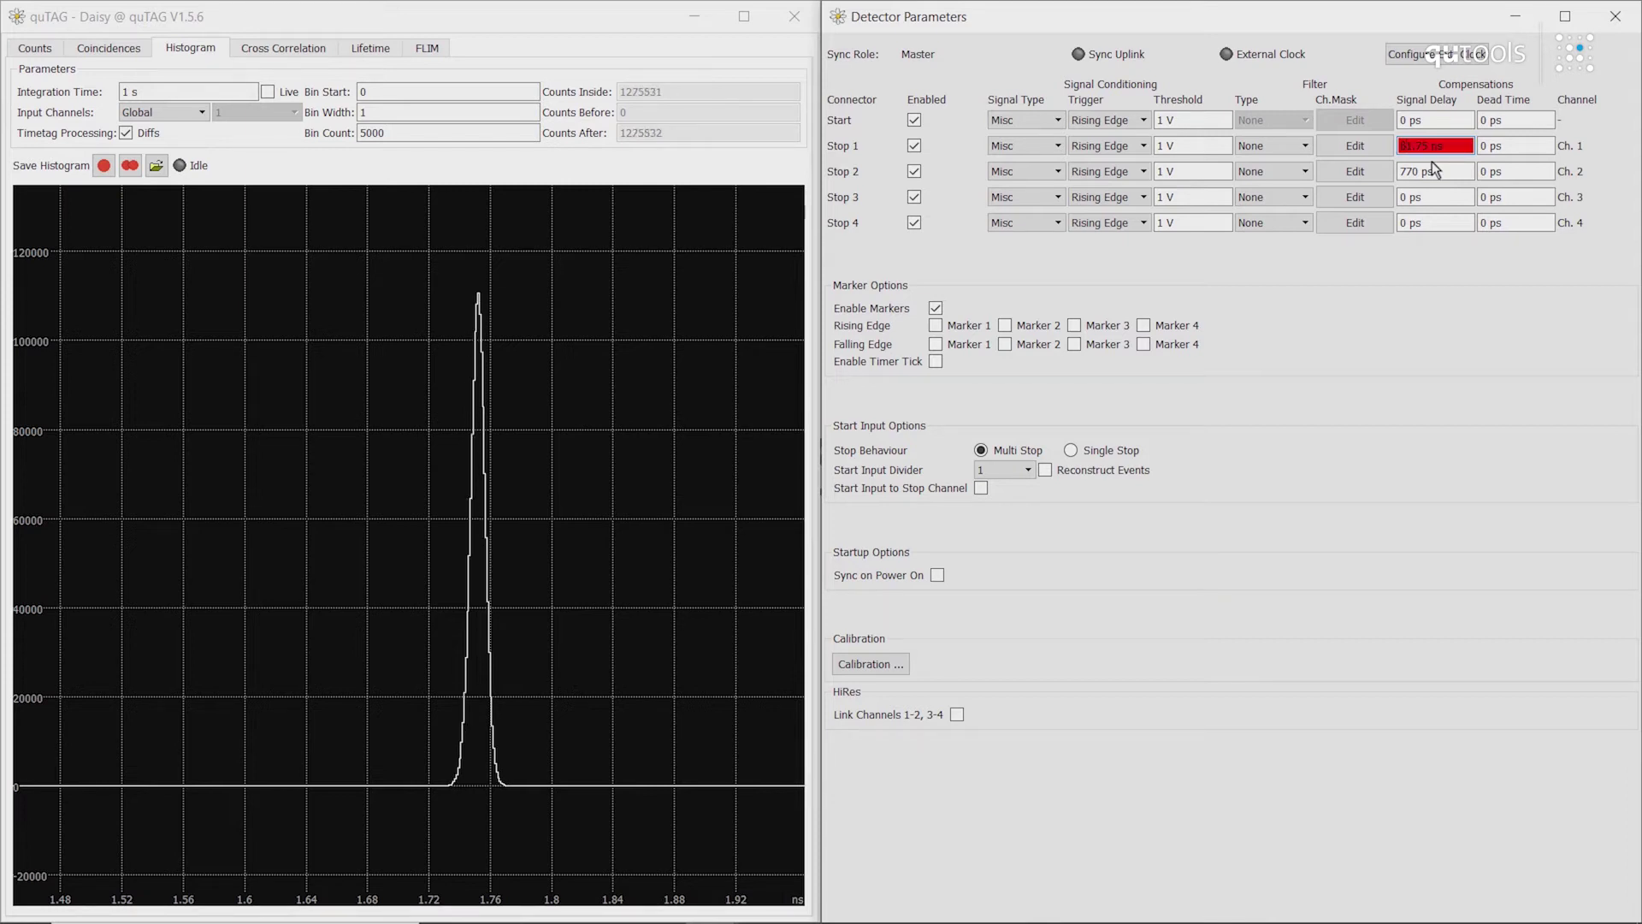
pyautogui.write('-')
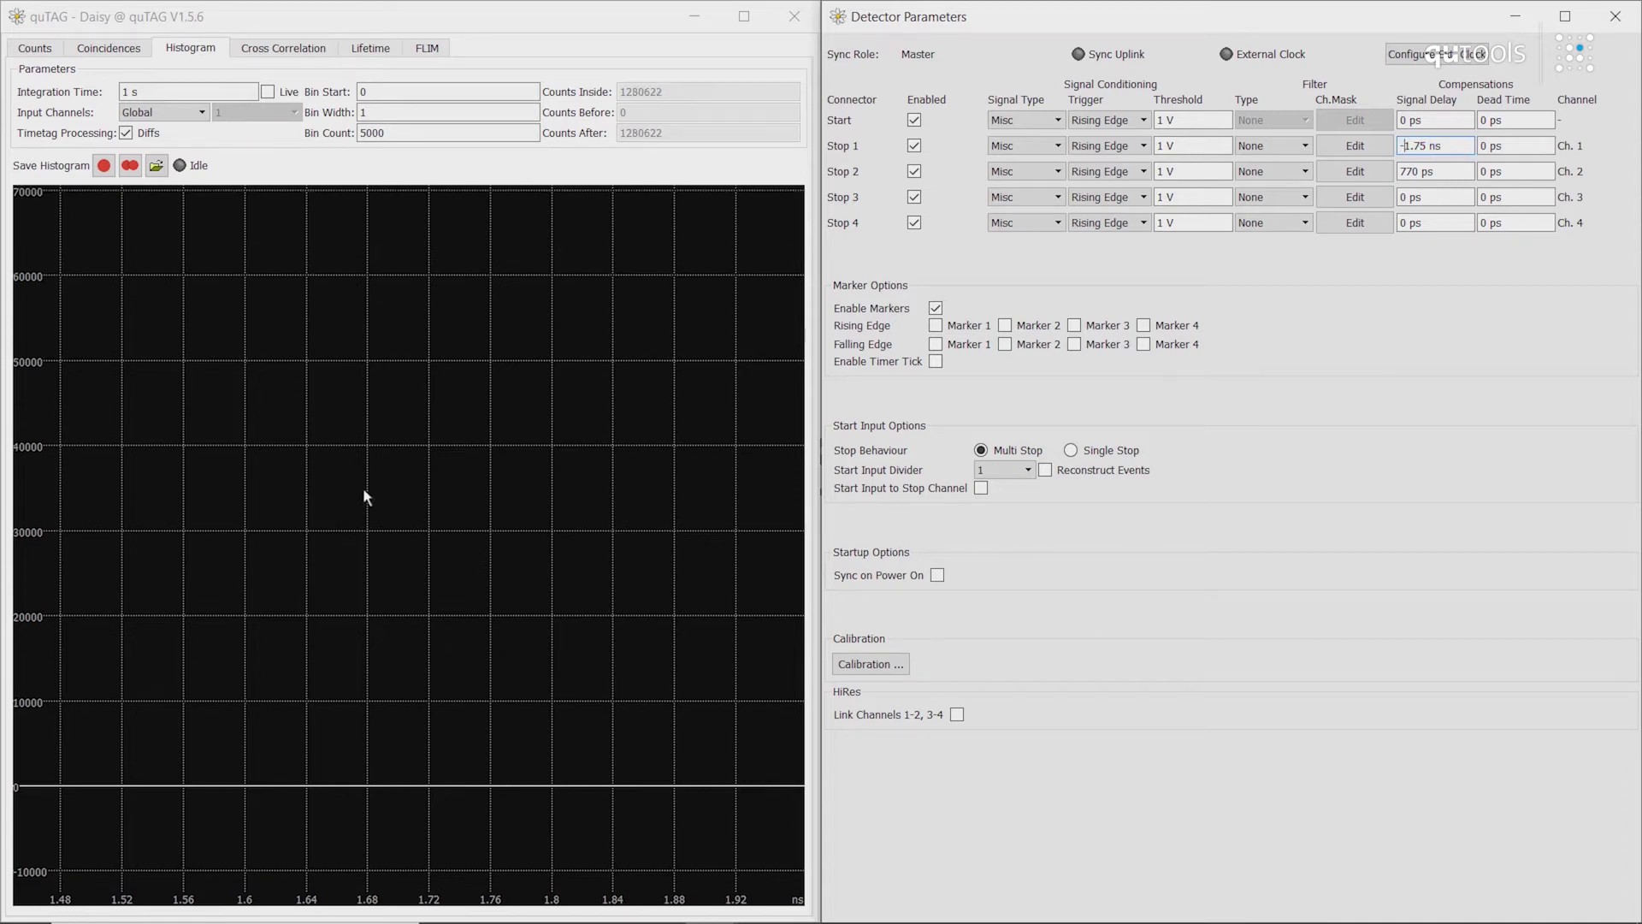
# Turn off Manual X Range in the plot's Ranges settings so the time axis auto-scales.
pyautogui.rightClick(499, 646)
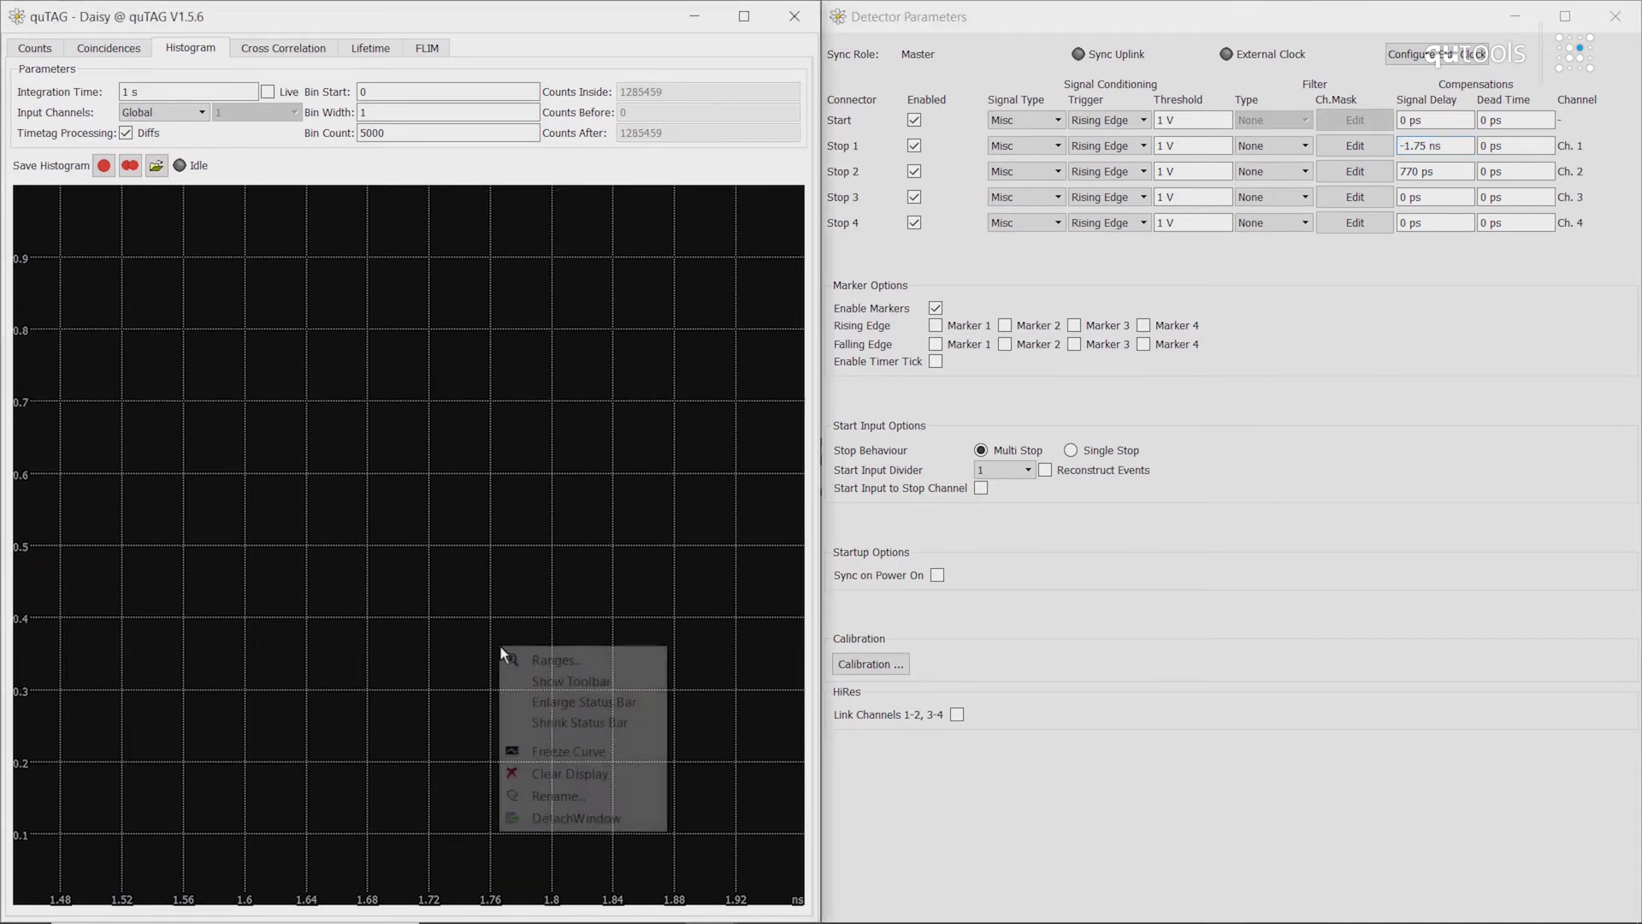
pyautogui.click(536, 662)
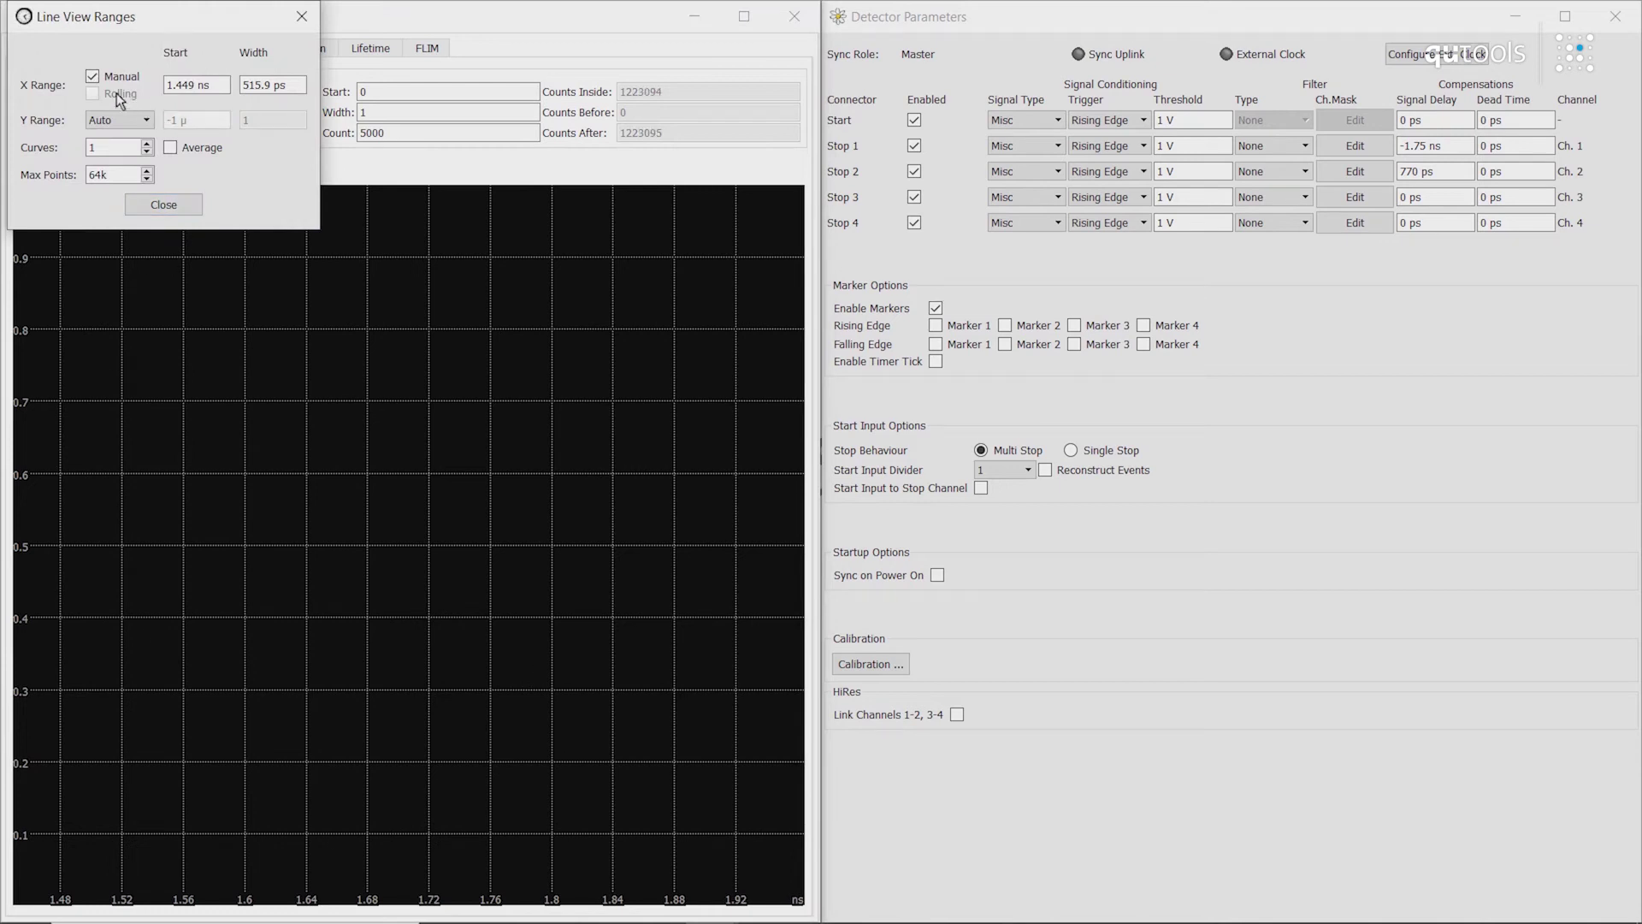
pyautogui.click(93, 76)
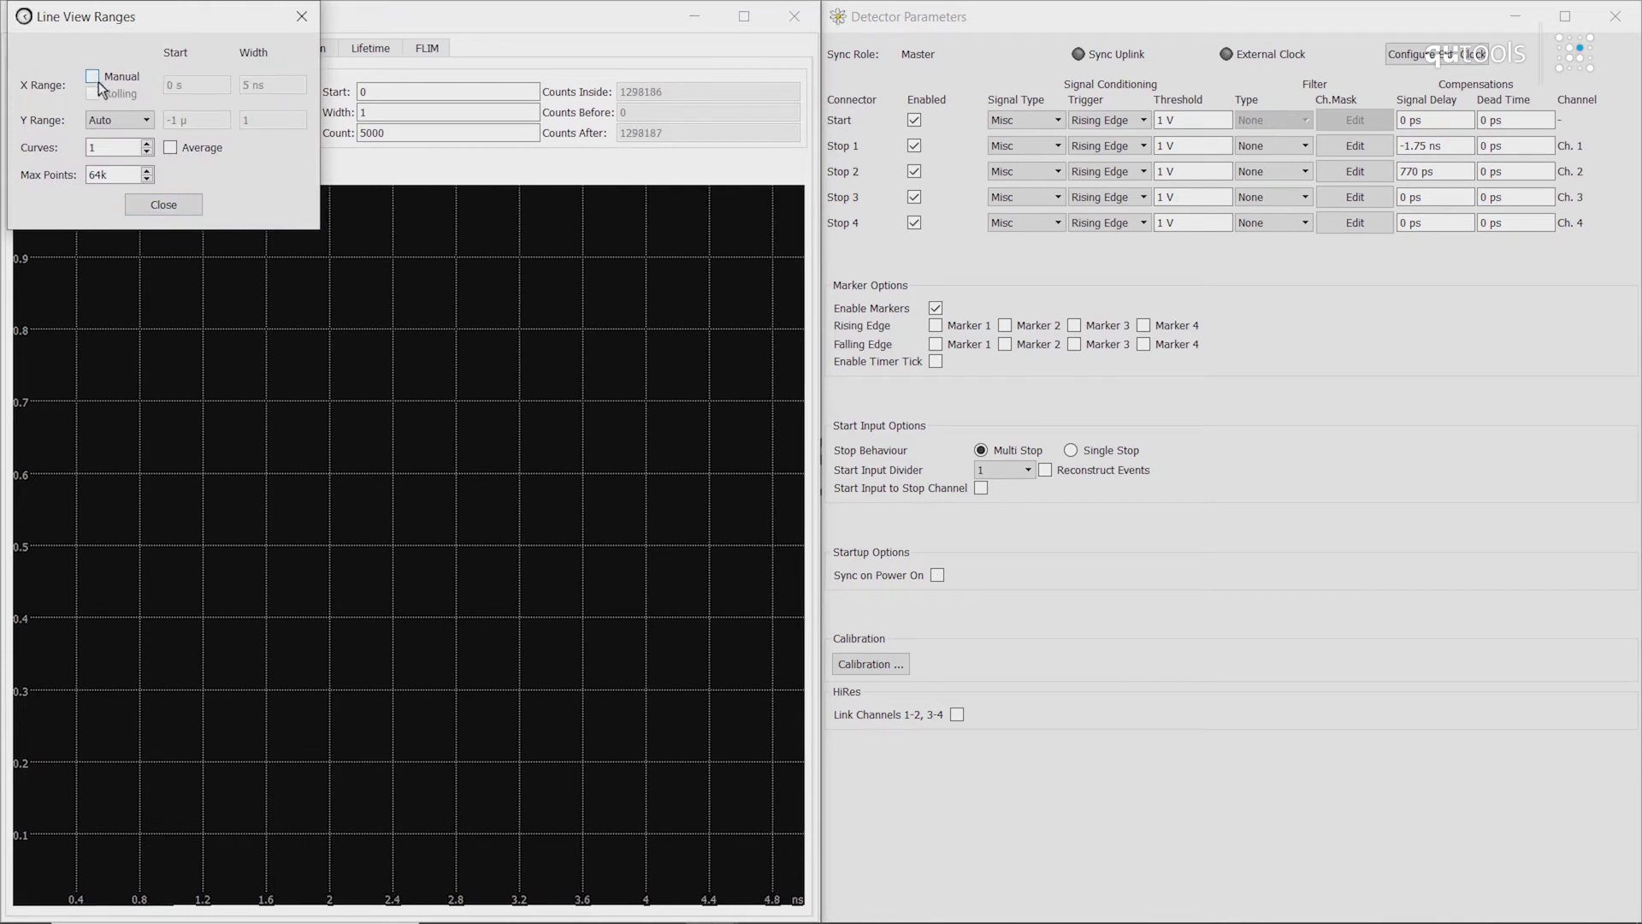
pyautogui.click(167, 204)
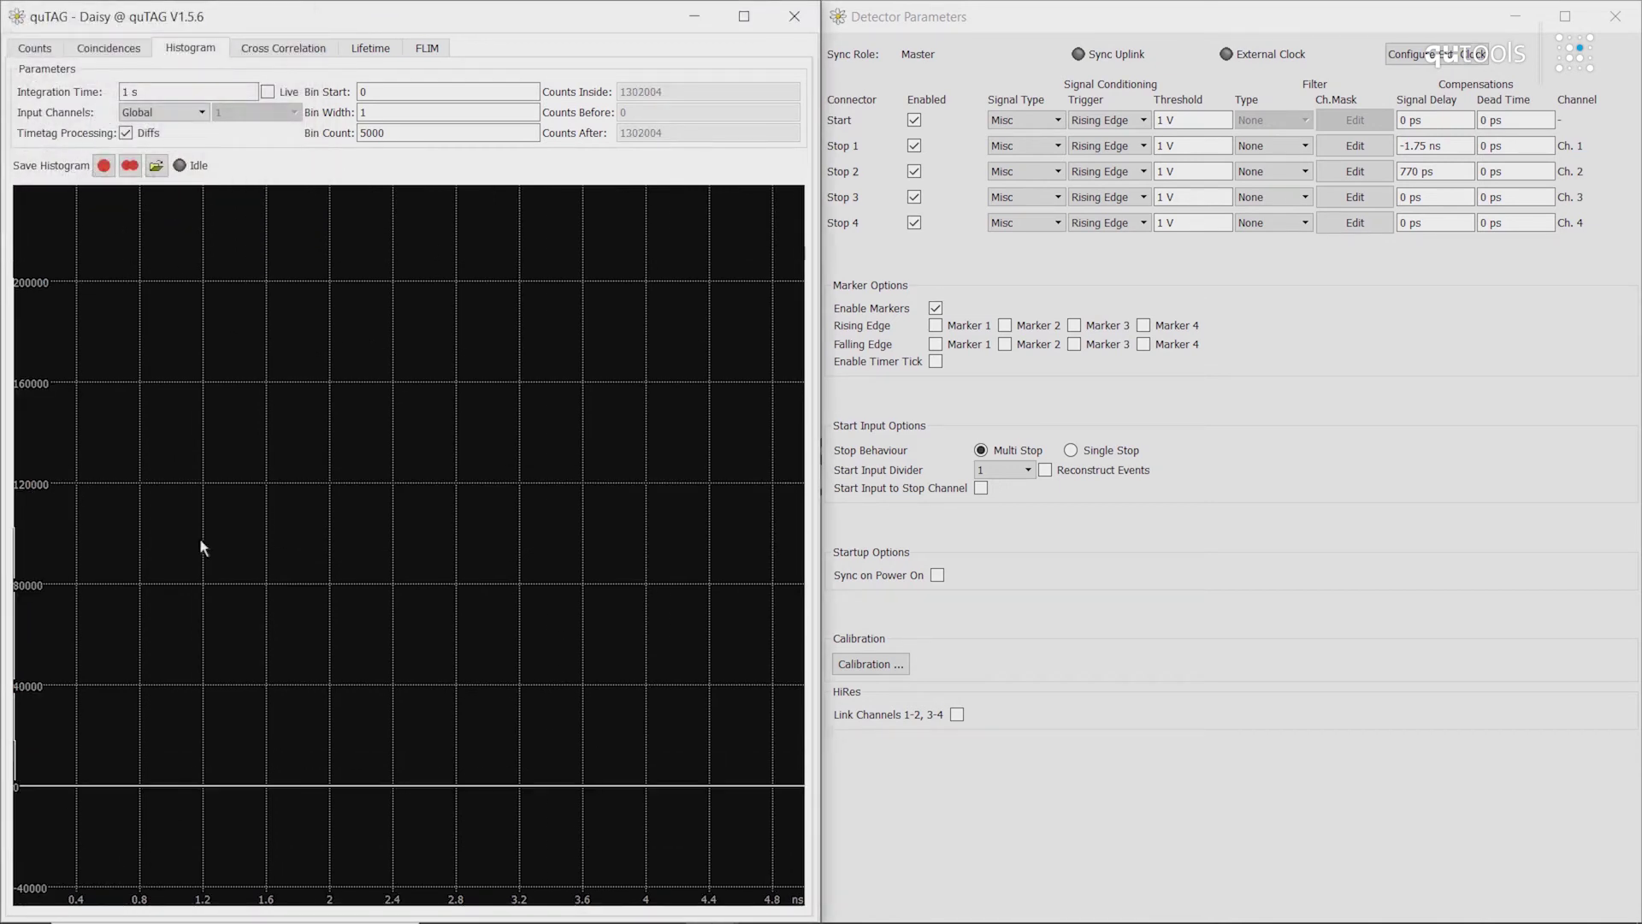
# Set the histogram bin count to 5000, then cut it to 500 and finally 50.
pyautogui.click(398, 134)
pyautogui.press('BackSpace')
pyautogui.press('BackSpace')
pyautogui.press('BackSpace')
pyautogui.press('BackSpace')
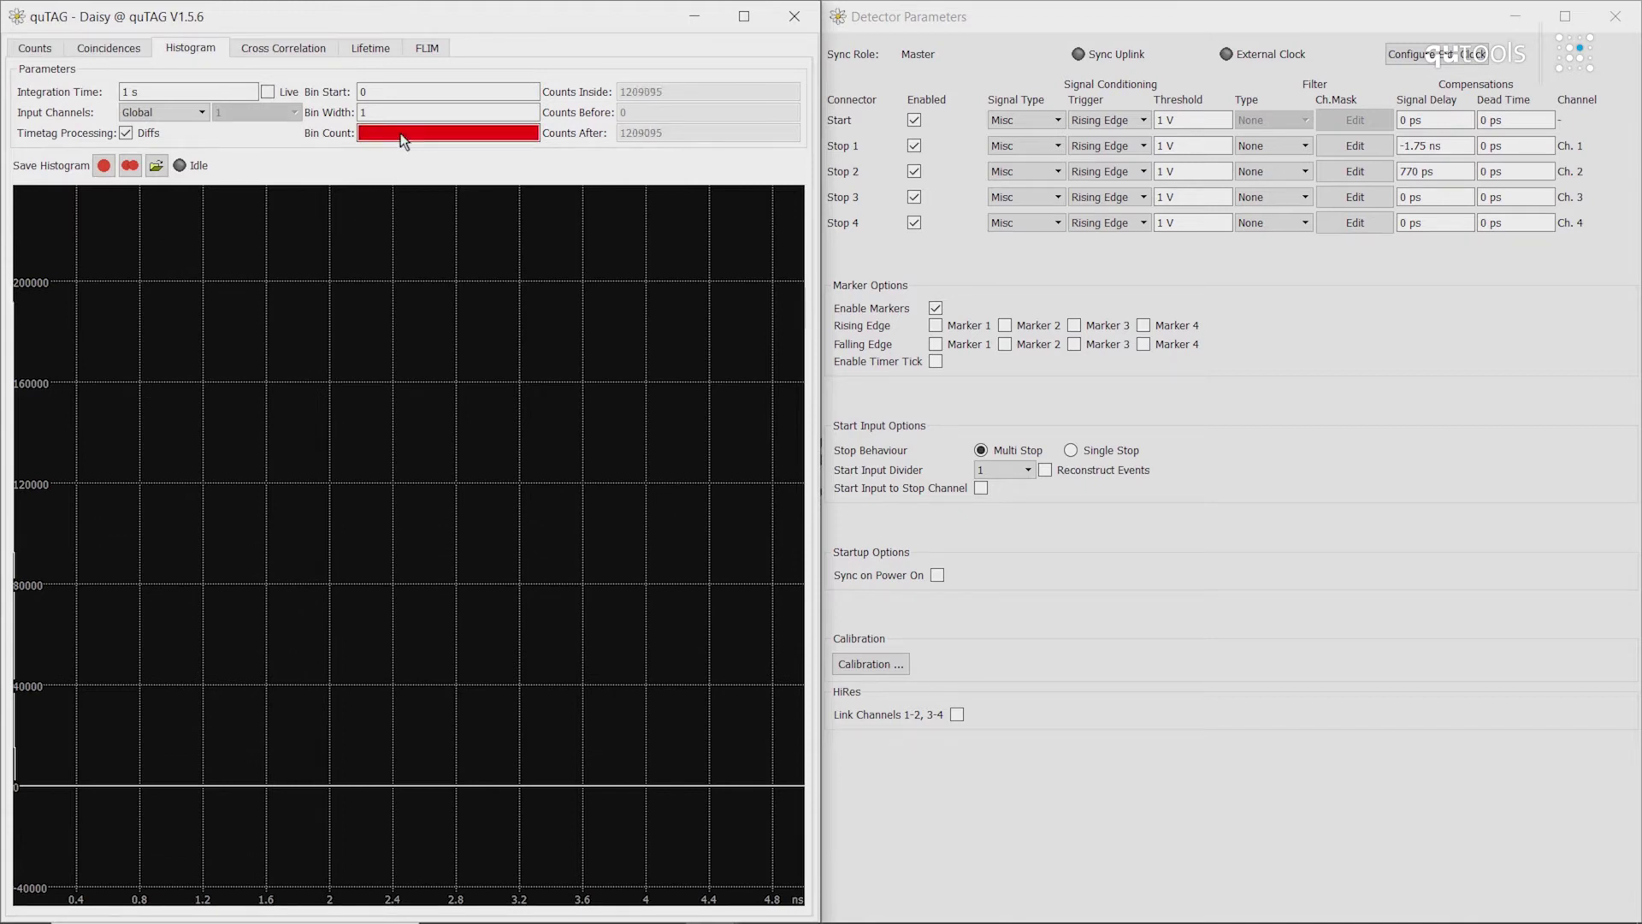
pyautogui.write('5000')
pyautogui.press('Return')
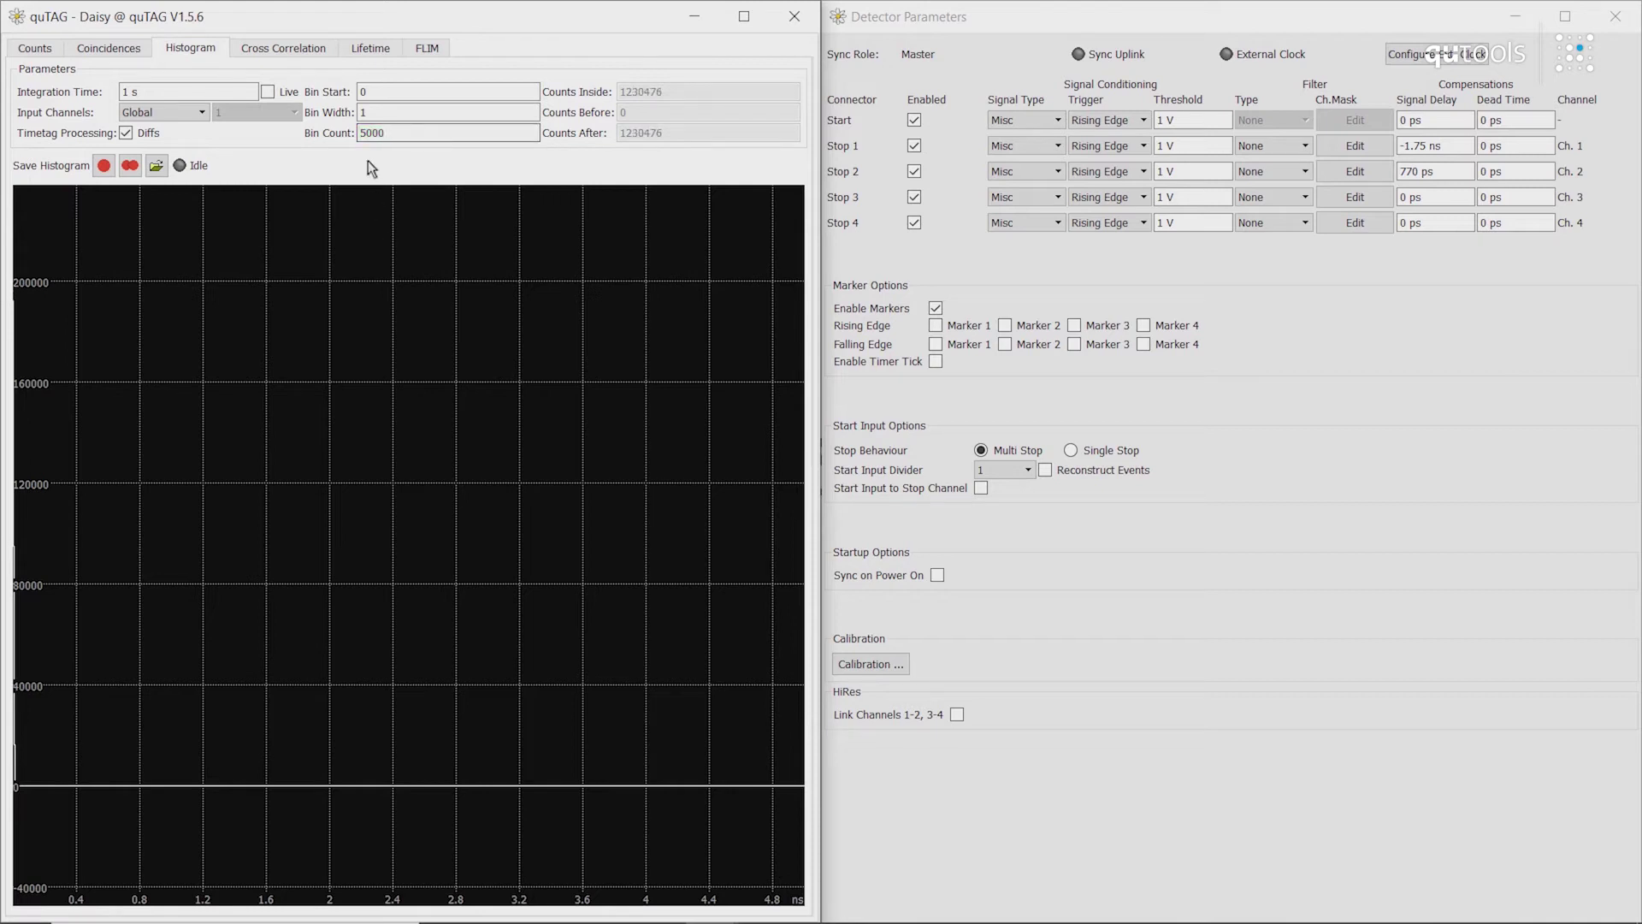
pyautogui.press('BackSpace')
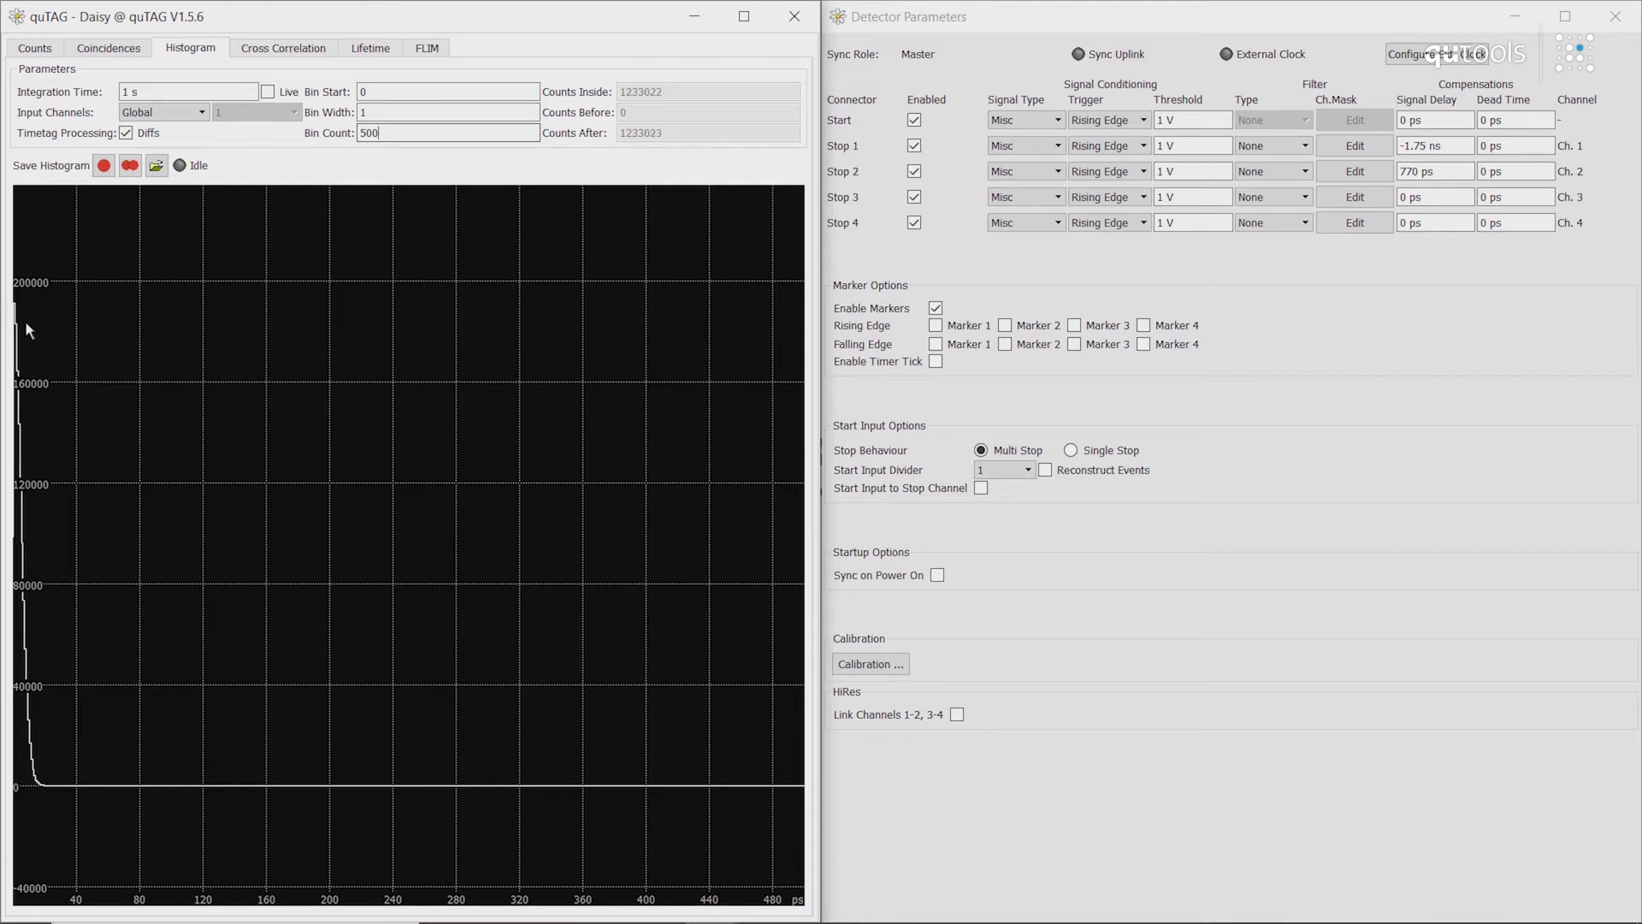
pyautogui.press('BackSpace')
# Keep Stop 1 triggering on Rising Edge and dock Detector Parameters into the main window.
pyautogui.moveTo(41, 301)
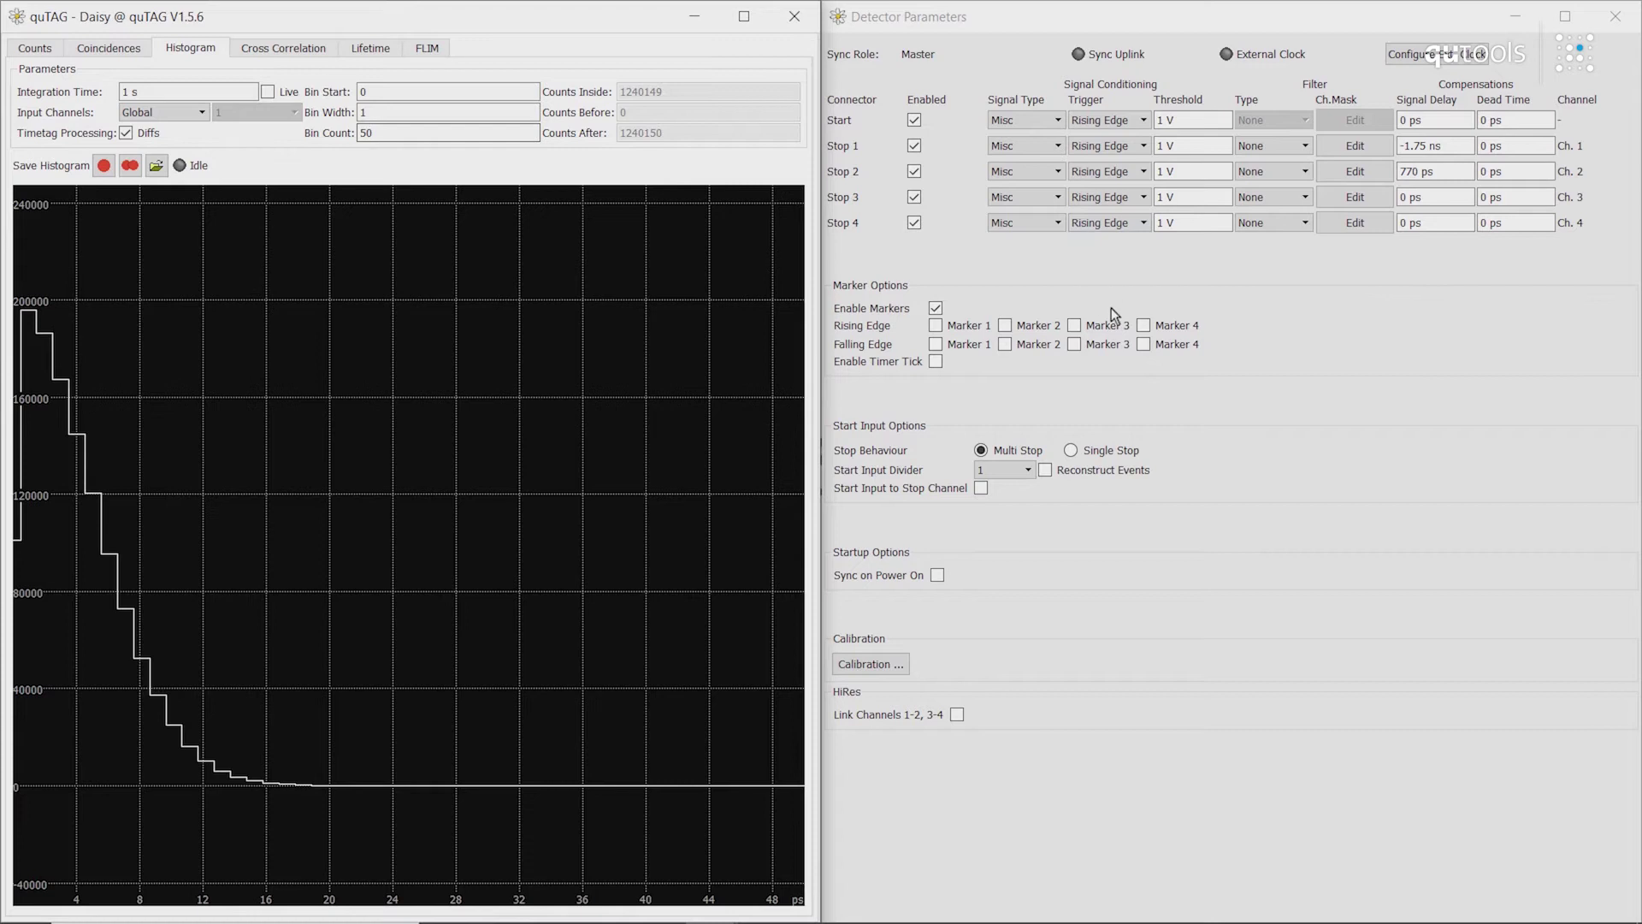
pyautogui.click(1359, 472)
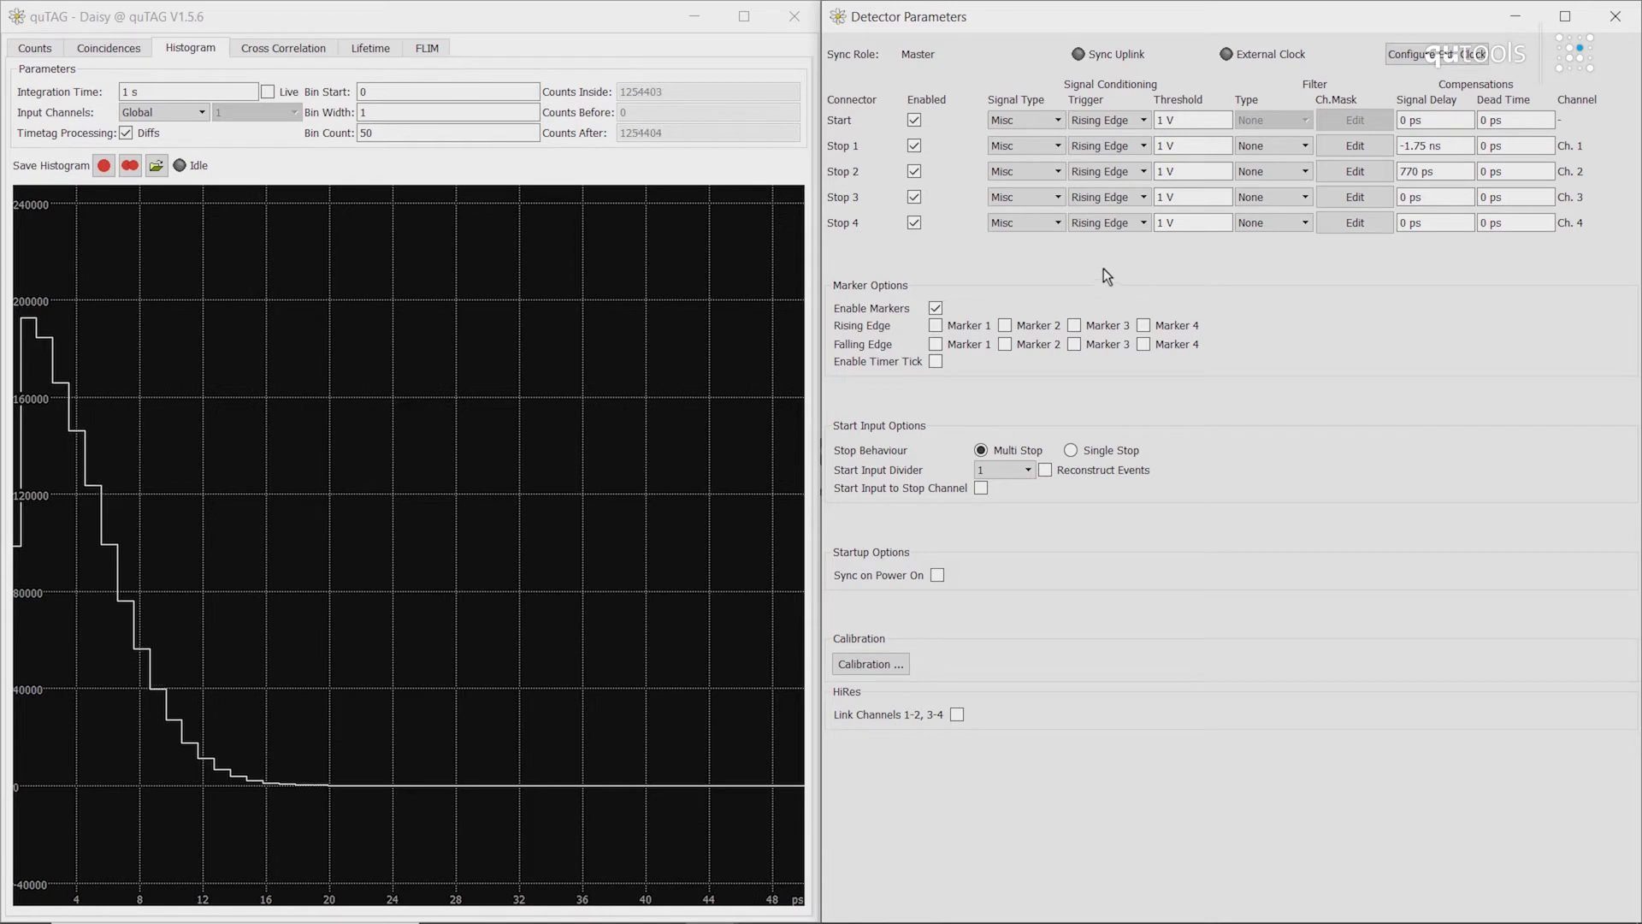
pyautogui.click(1123, 148)
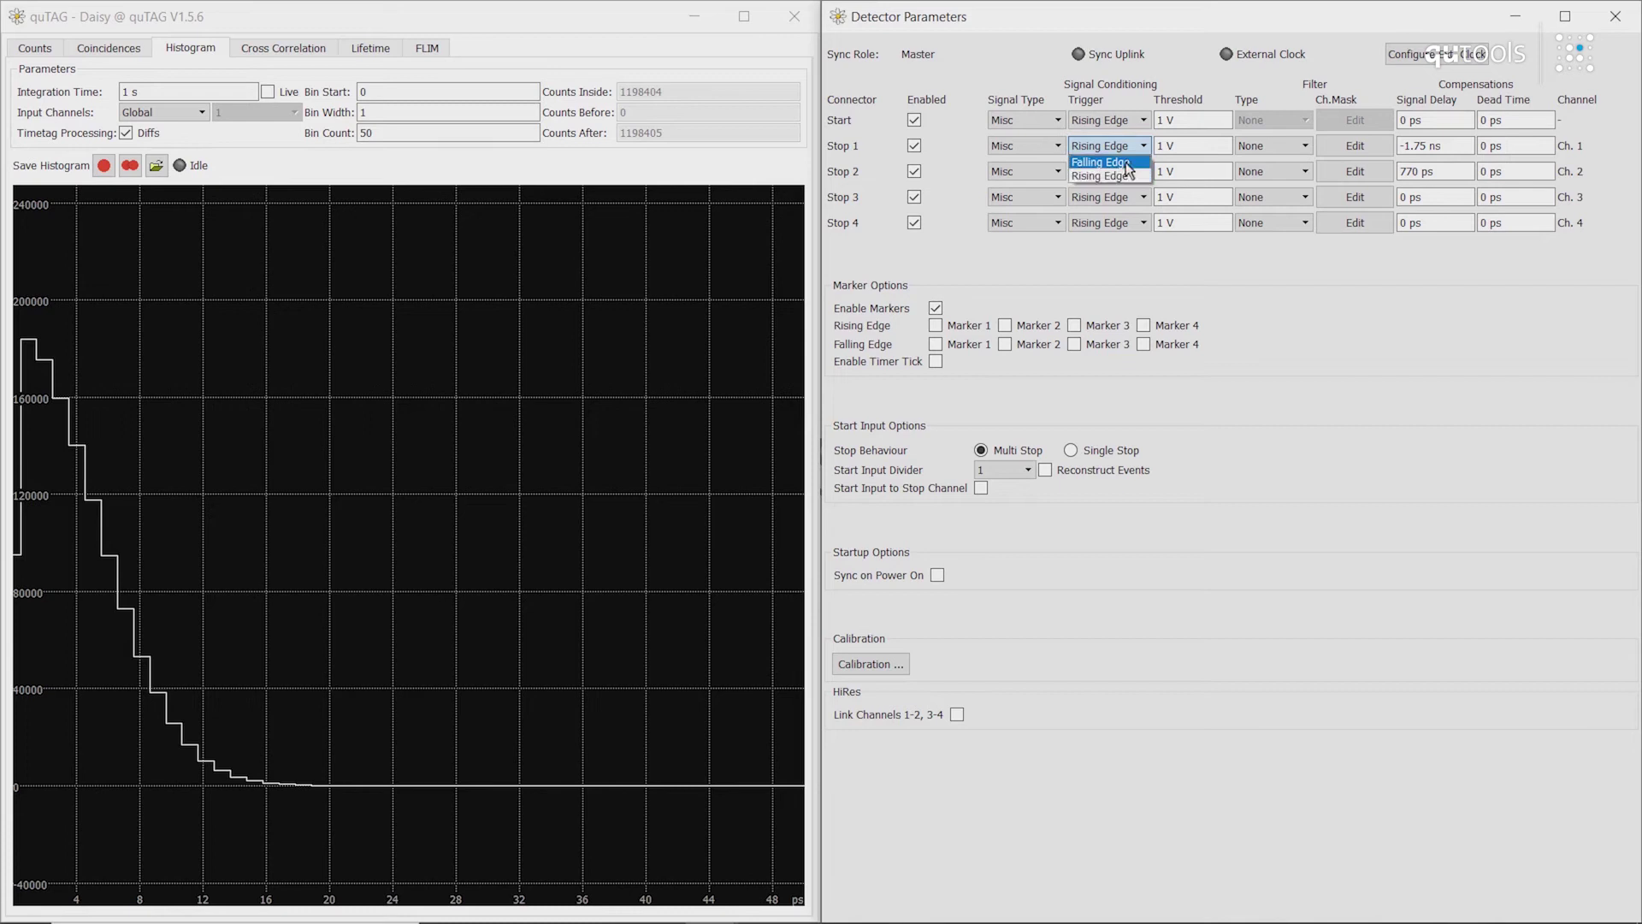
pyautogui.click(1125, 151)
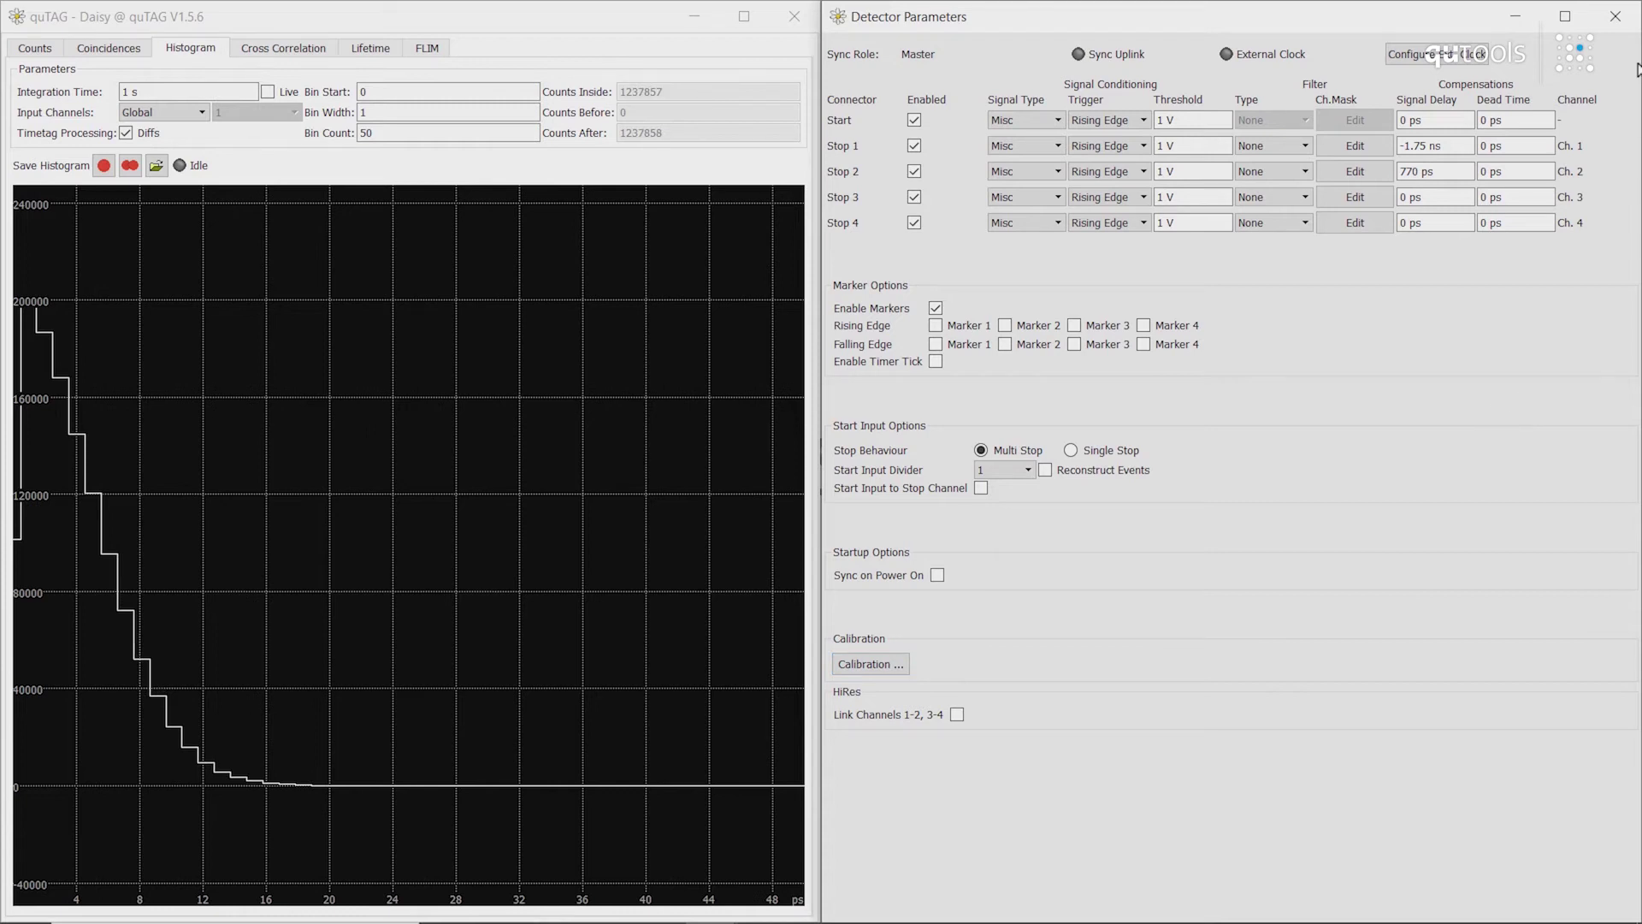
pyautogui.click(1615, 16)
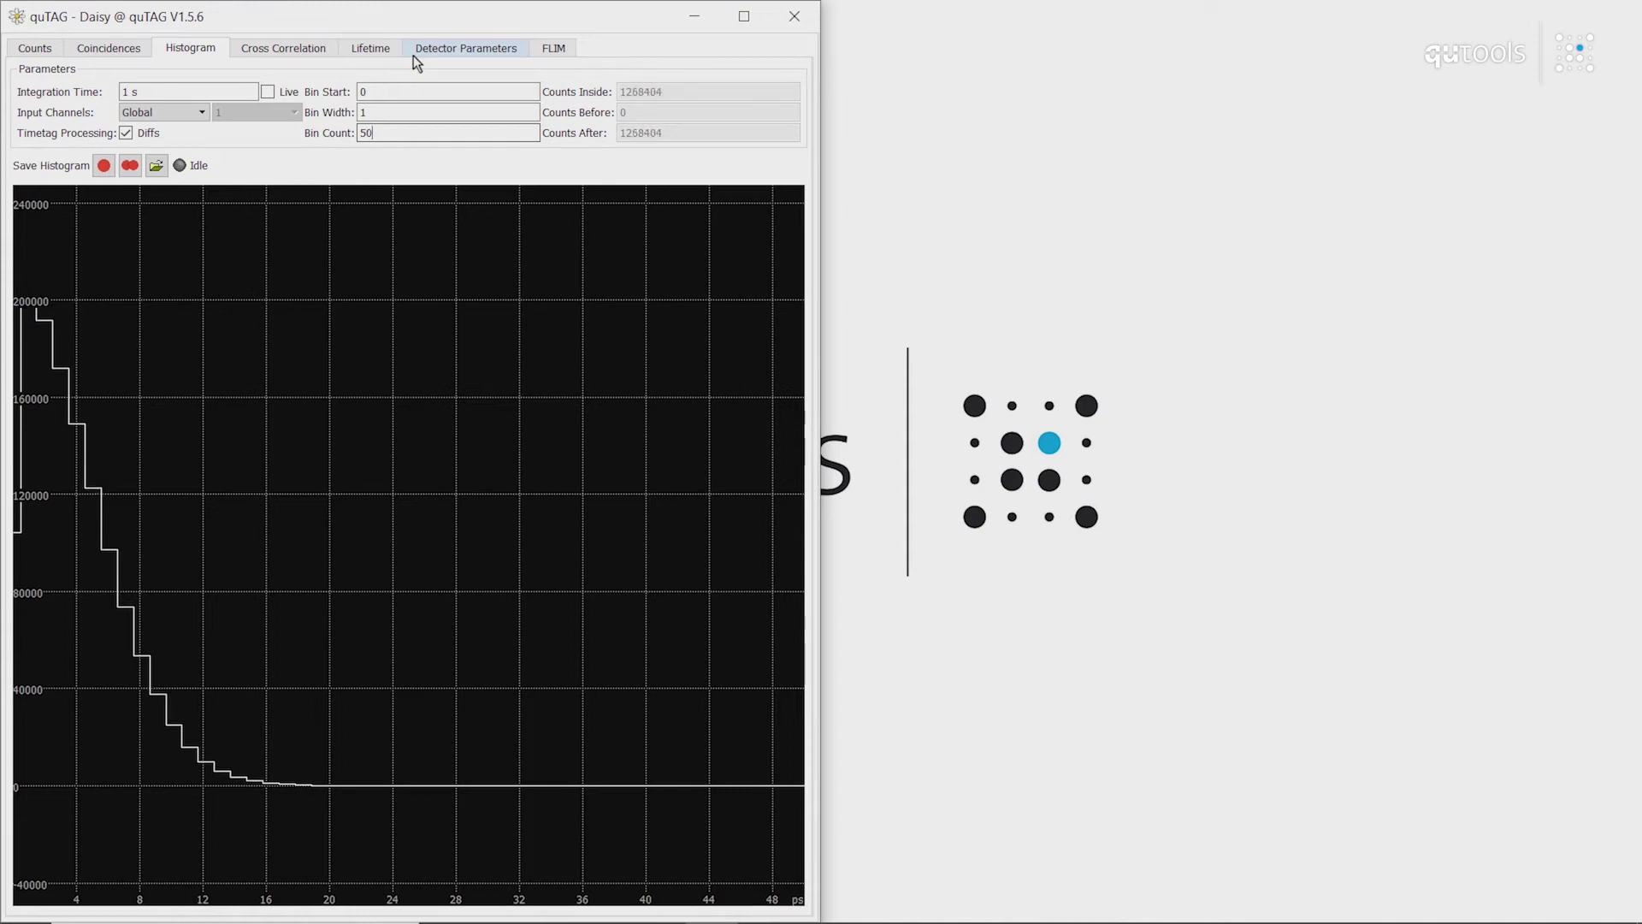
# Close Daisy and save the Python examples zip from the quTAG HR & MC Downloads list.
pyautogui.click(804, 18)
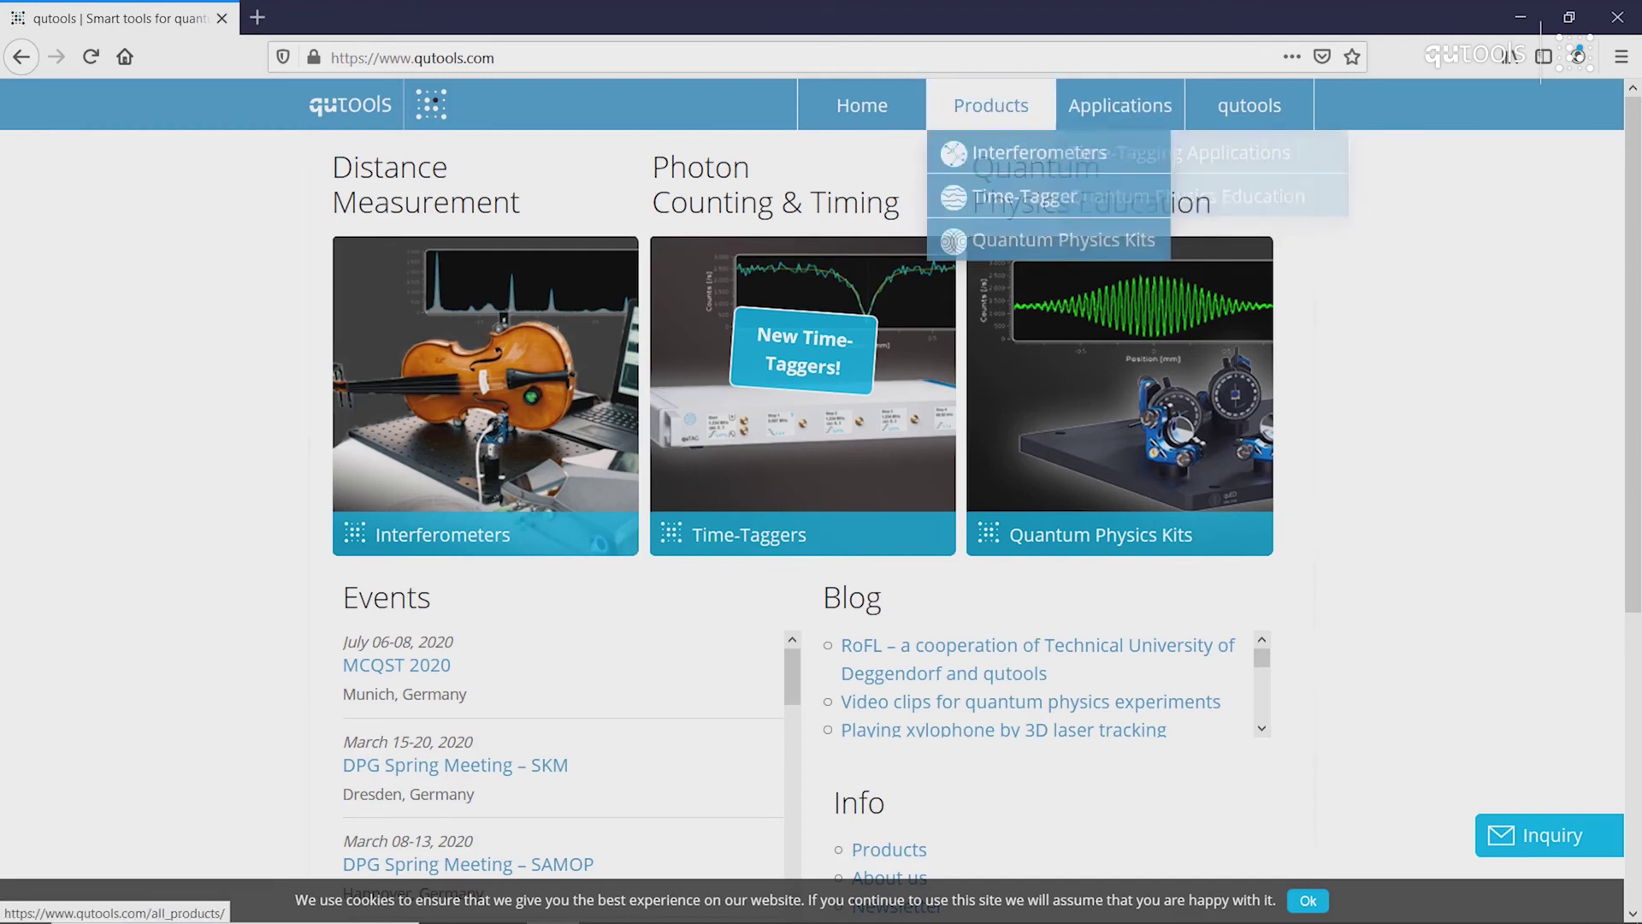
pyautogui.click(1024, 196)
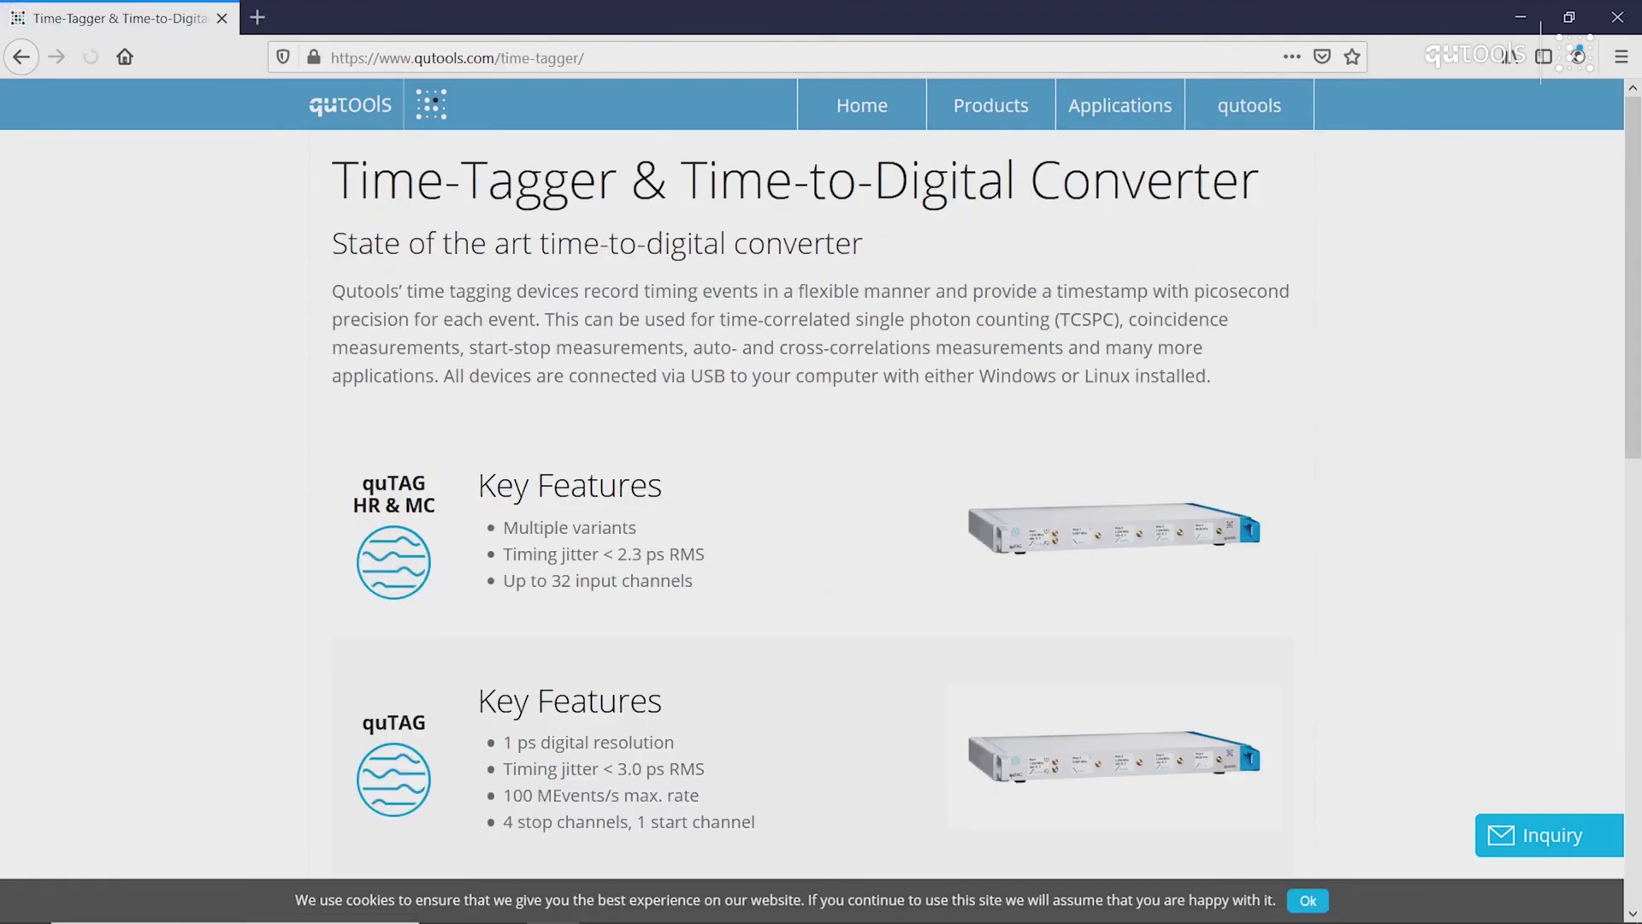
pyautogui.click(367, 530)
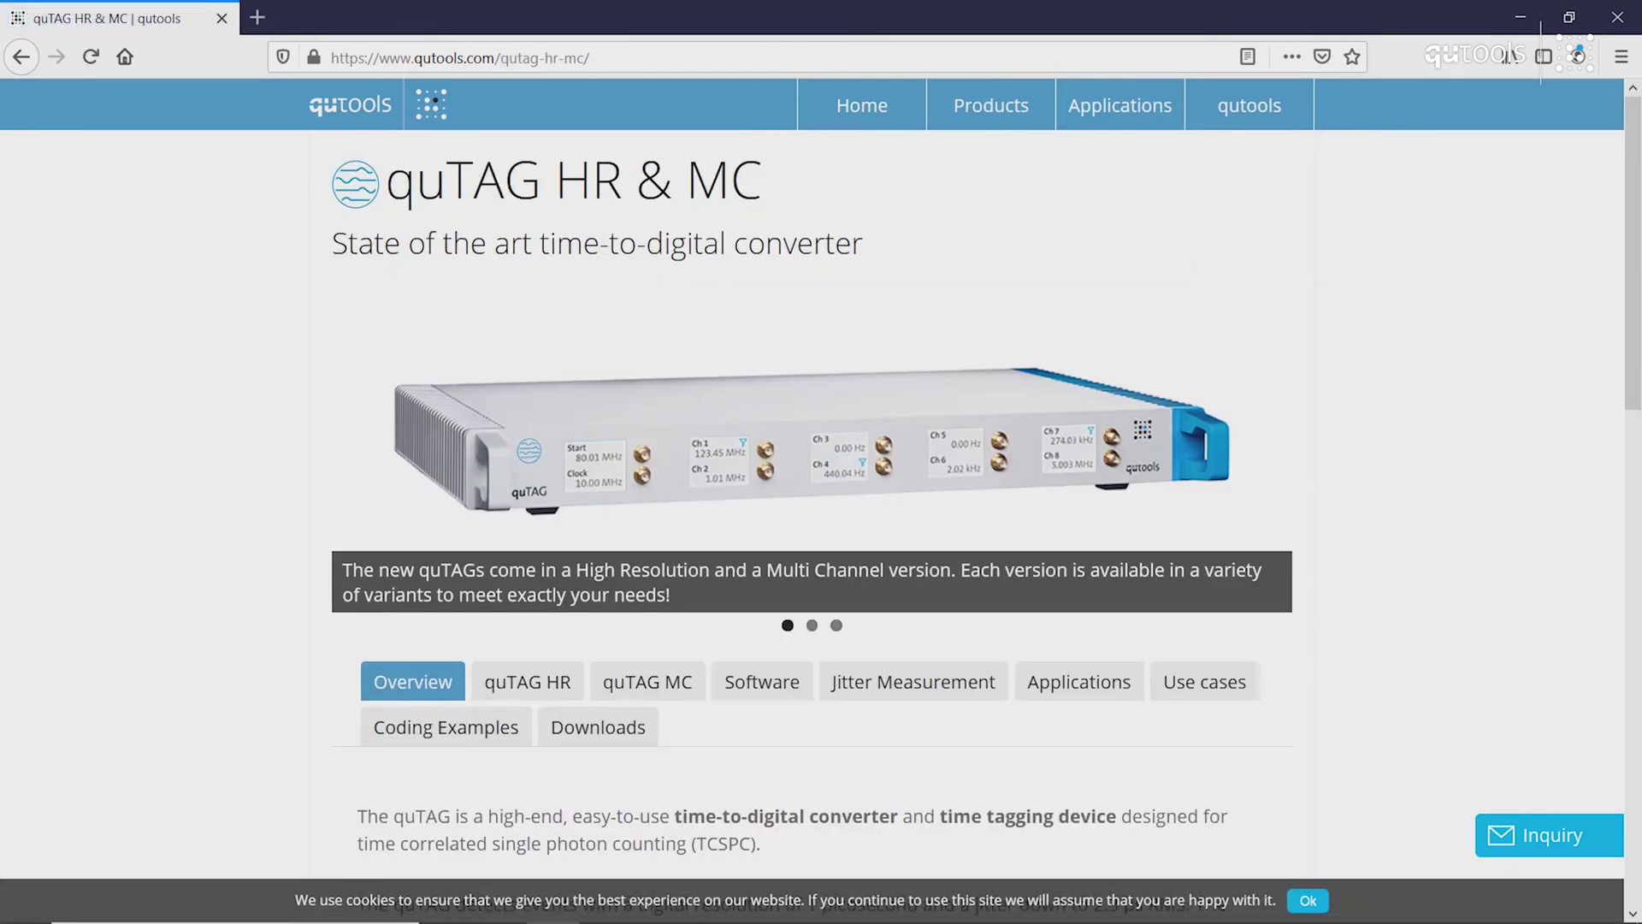
pyautogui.click(598, 727)
pyautogui.scroll(-4, 466, 598)
pyautogui.scroll(1, 466, 599)
pyautogui.click(466, 597)
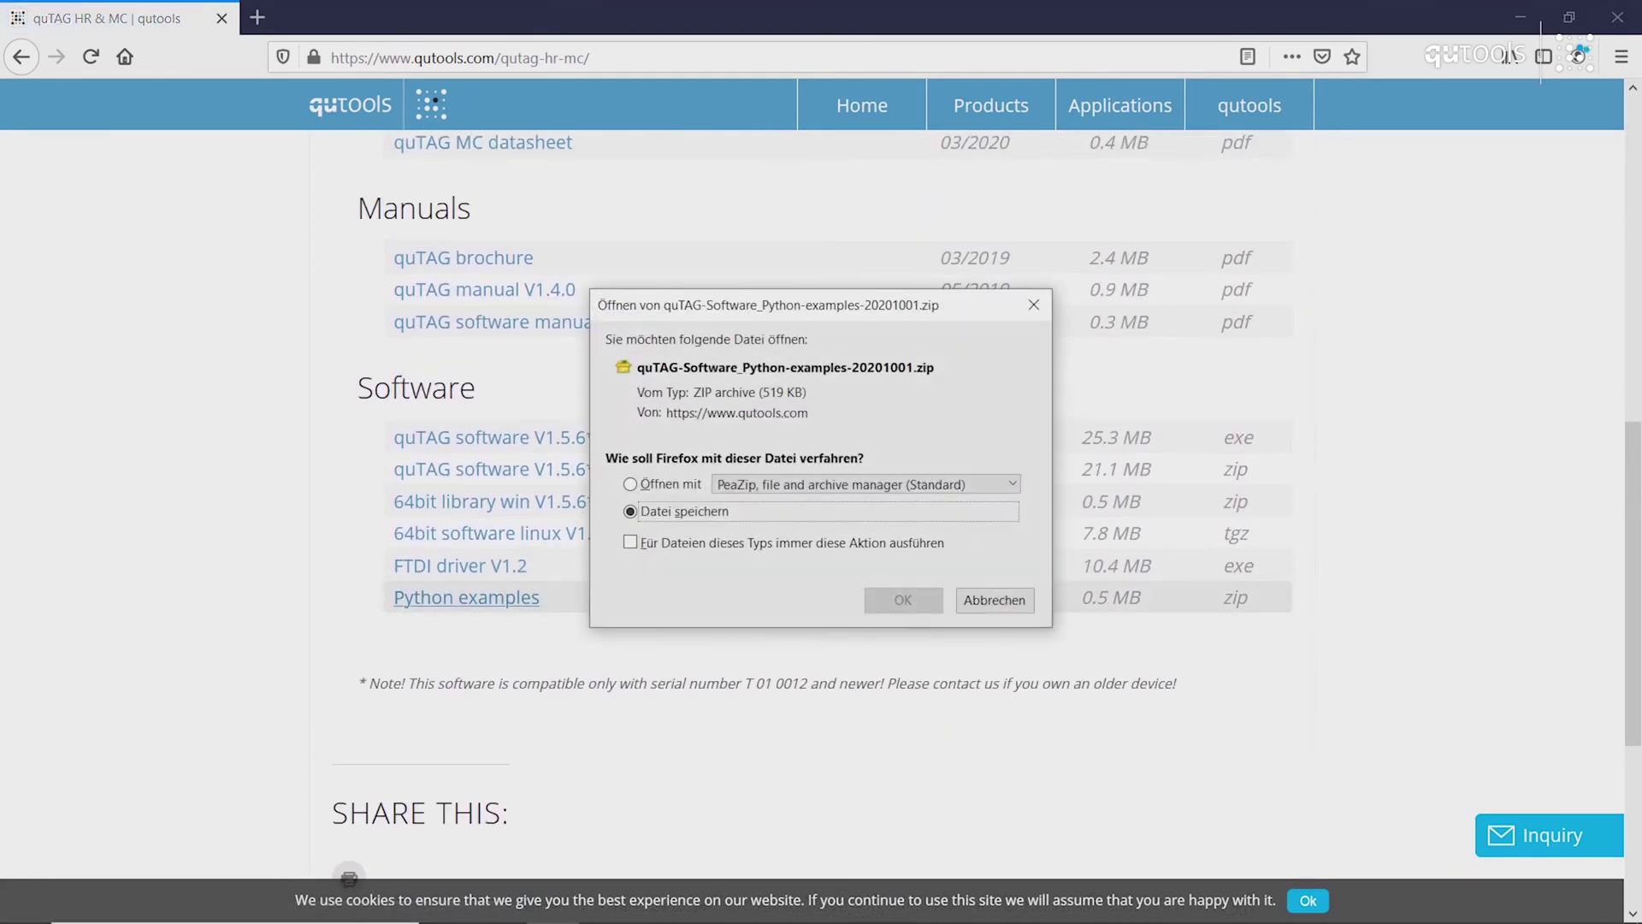
pyautogui.click(902, 600)
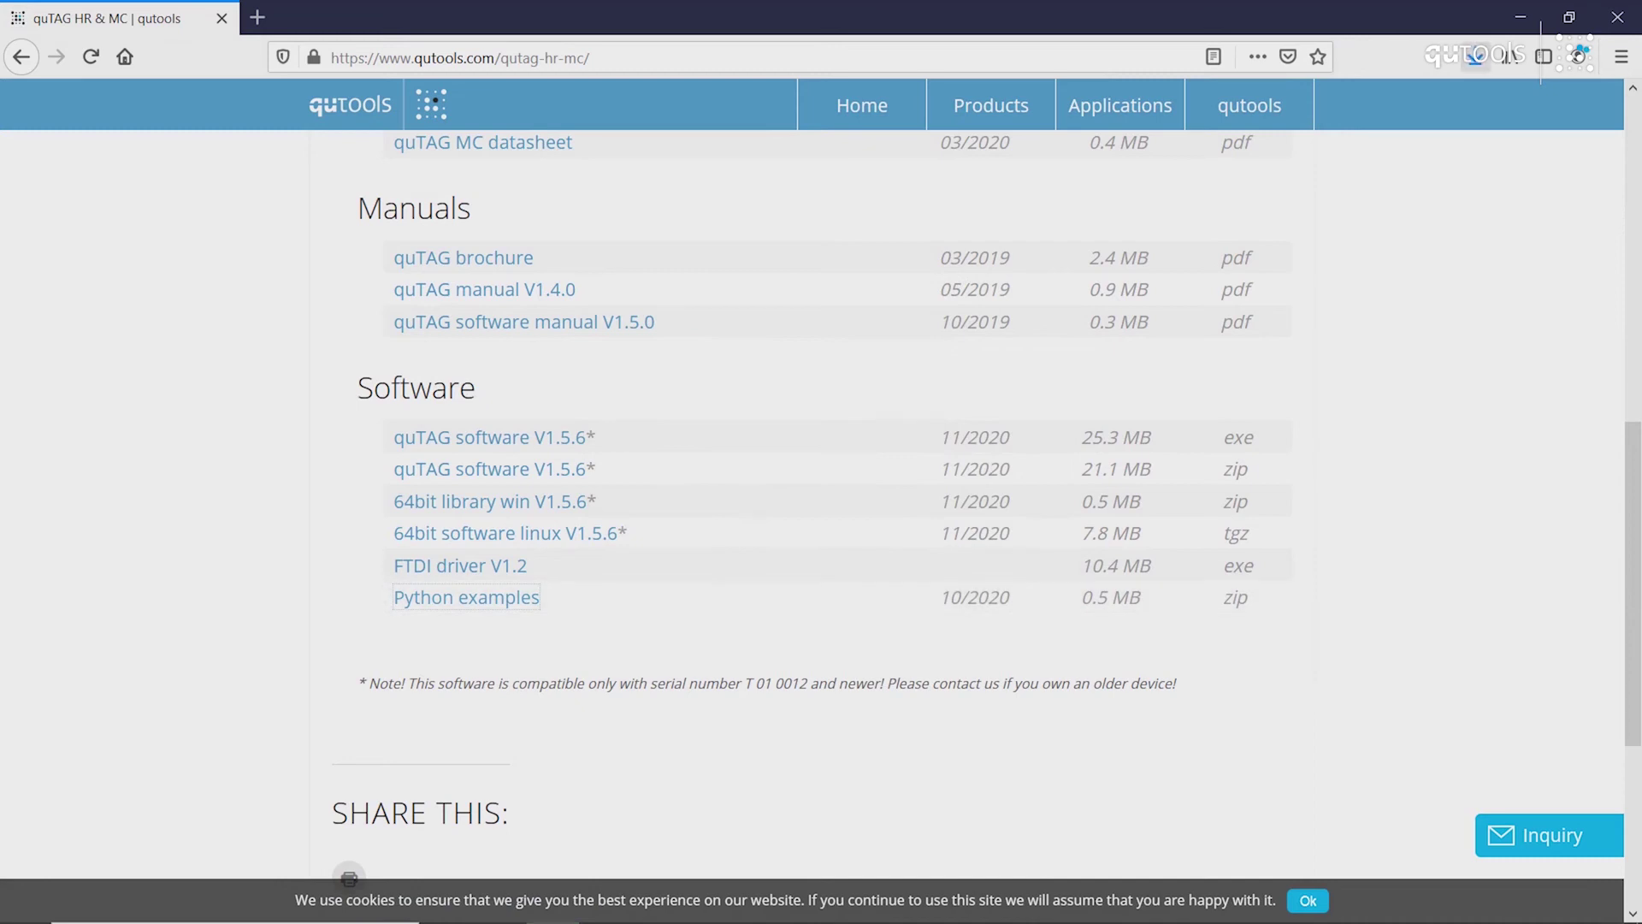
pyautogui.click(1460, 111)
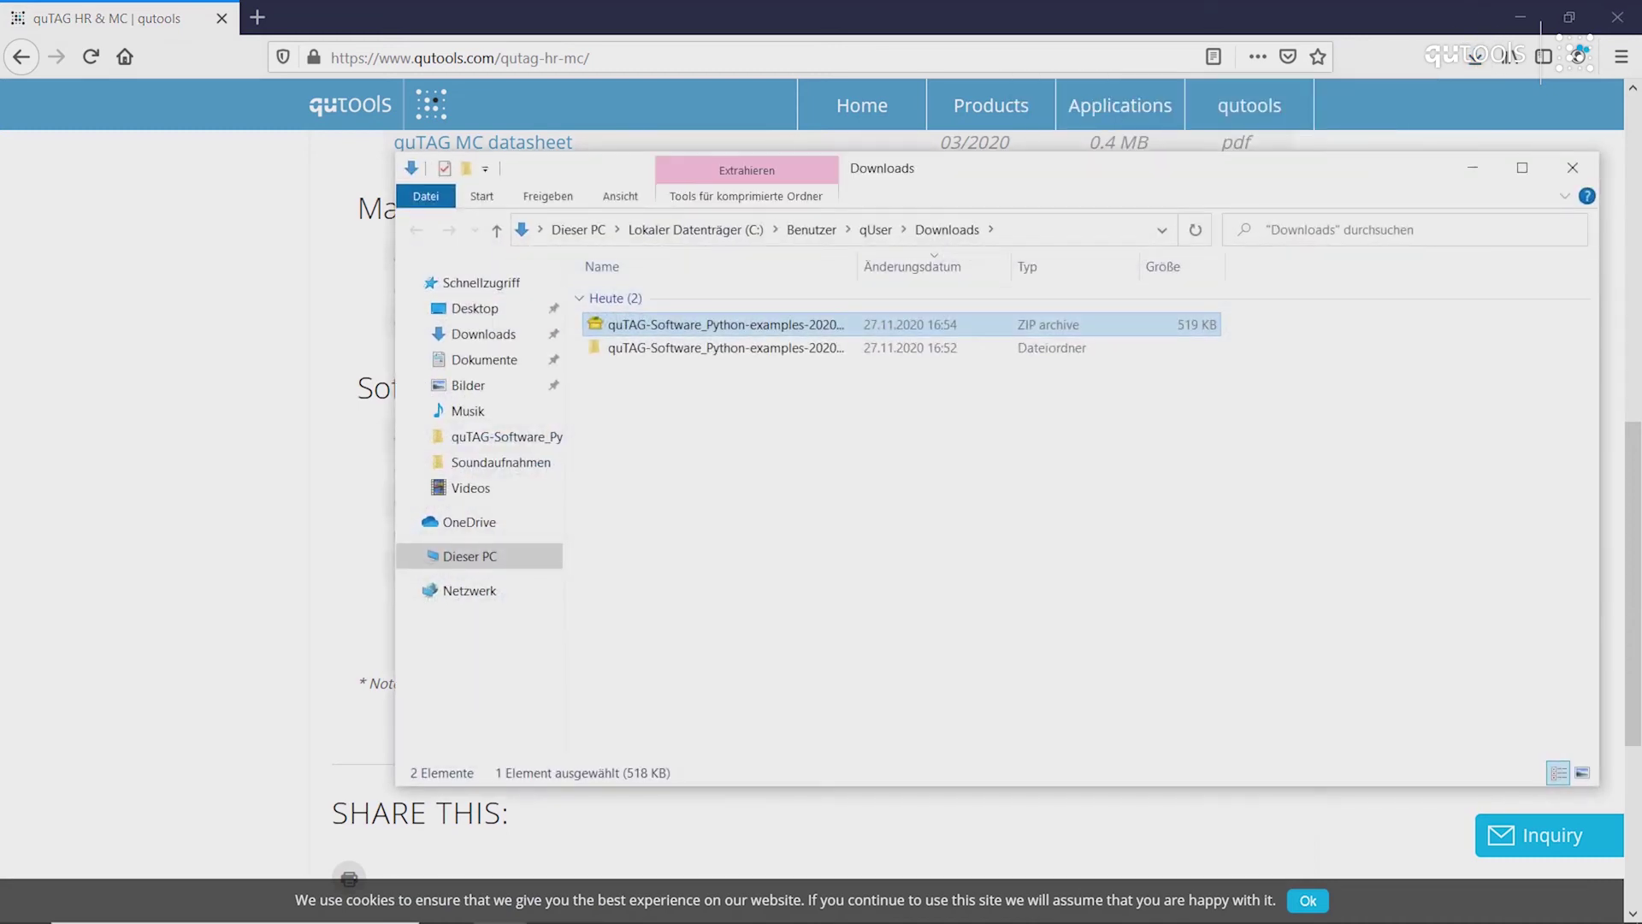
# Open the extracted quTAG-Software_Python-examples-20201001 folder and look over its wrapper, tdcbase.dll and starter examples.
pyautogui.doubleClick(685, 347)
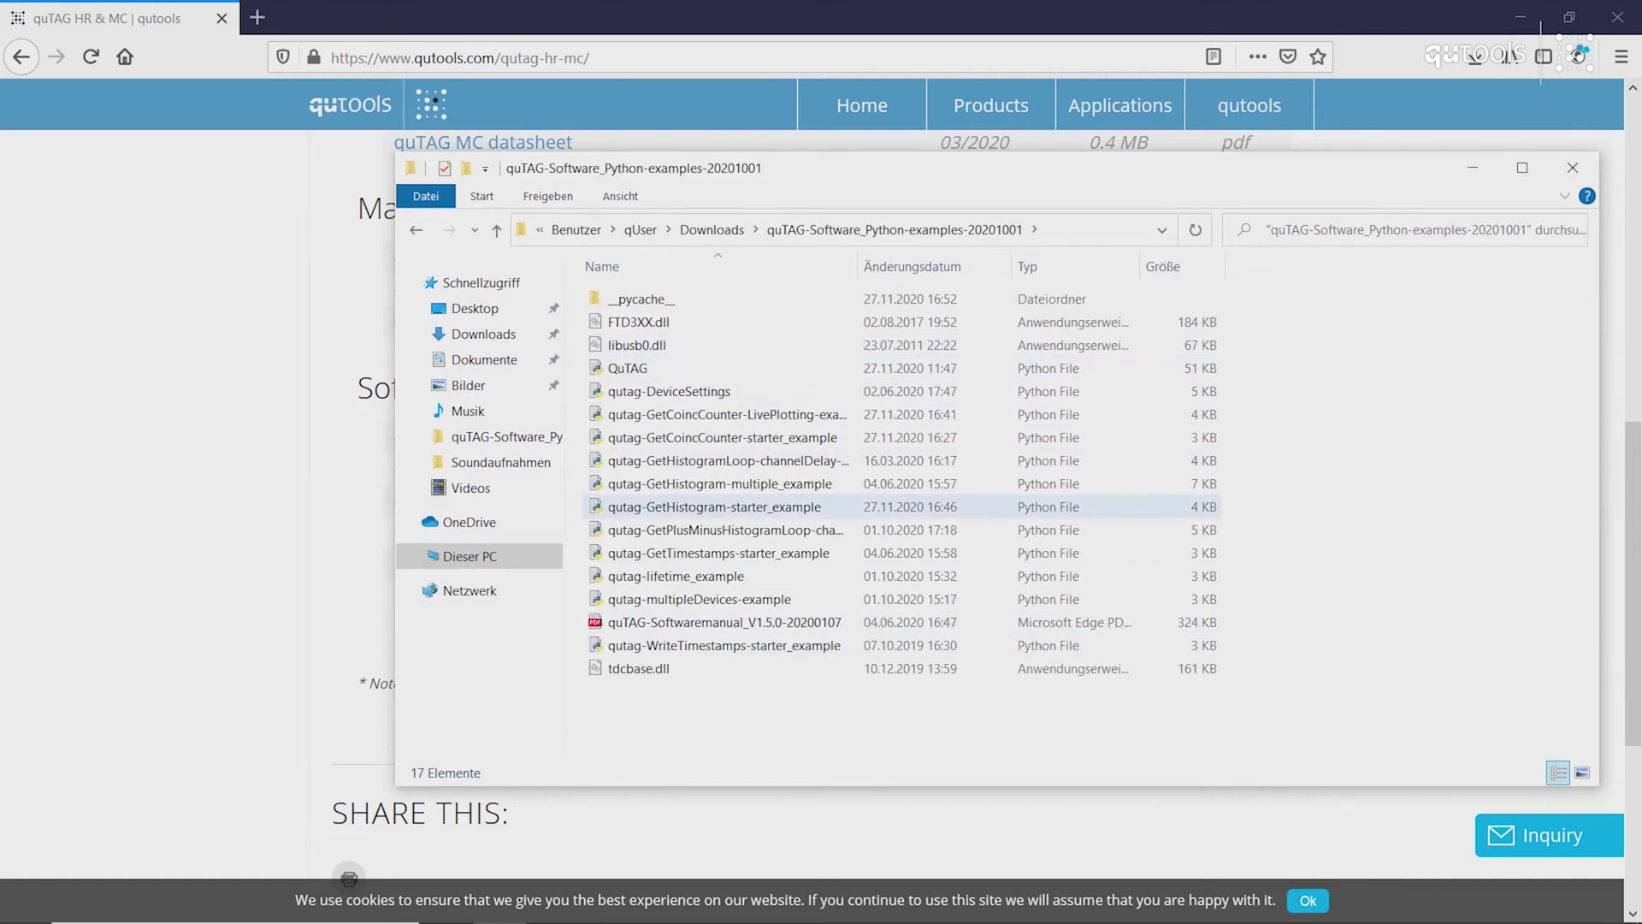
pyautogui.moveTo(700, 598); pyautogui.dragTo(727, 553)
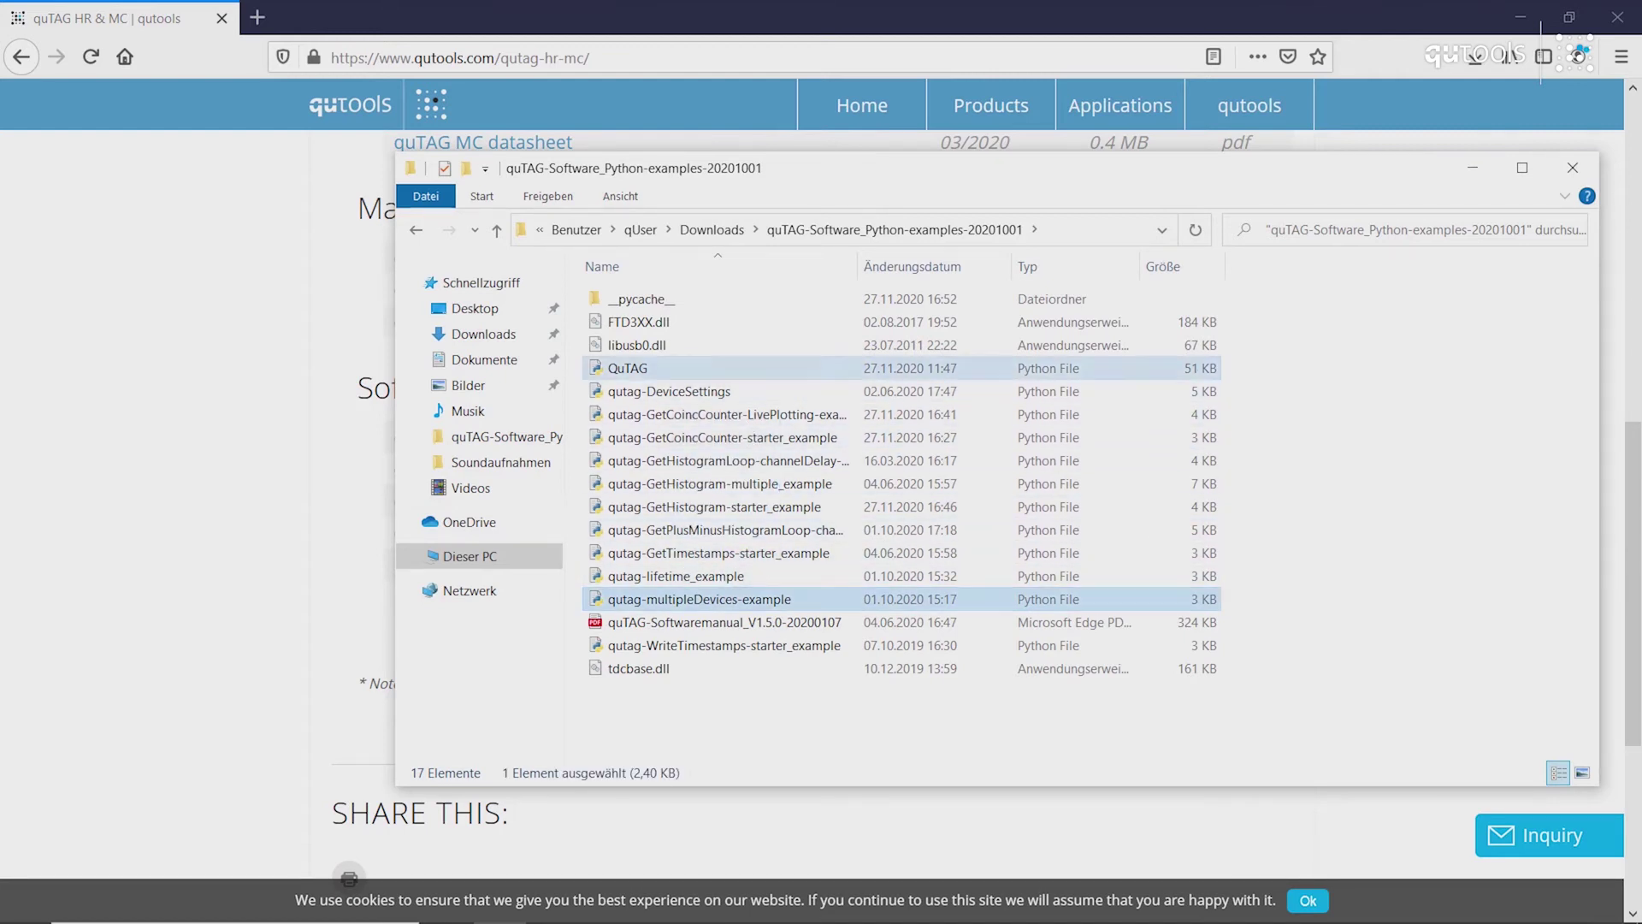
pyautogui.click(633, 368)
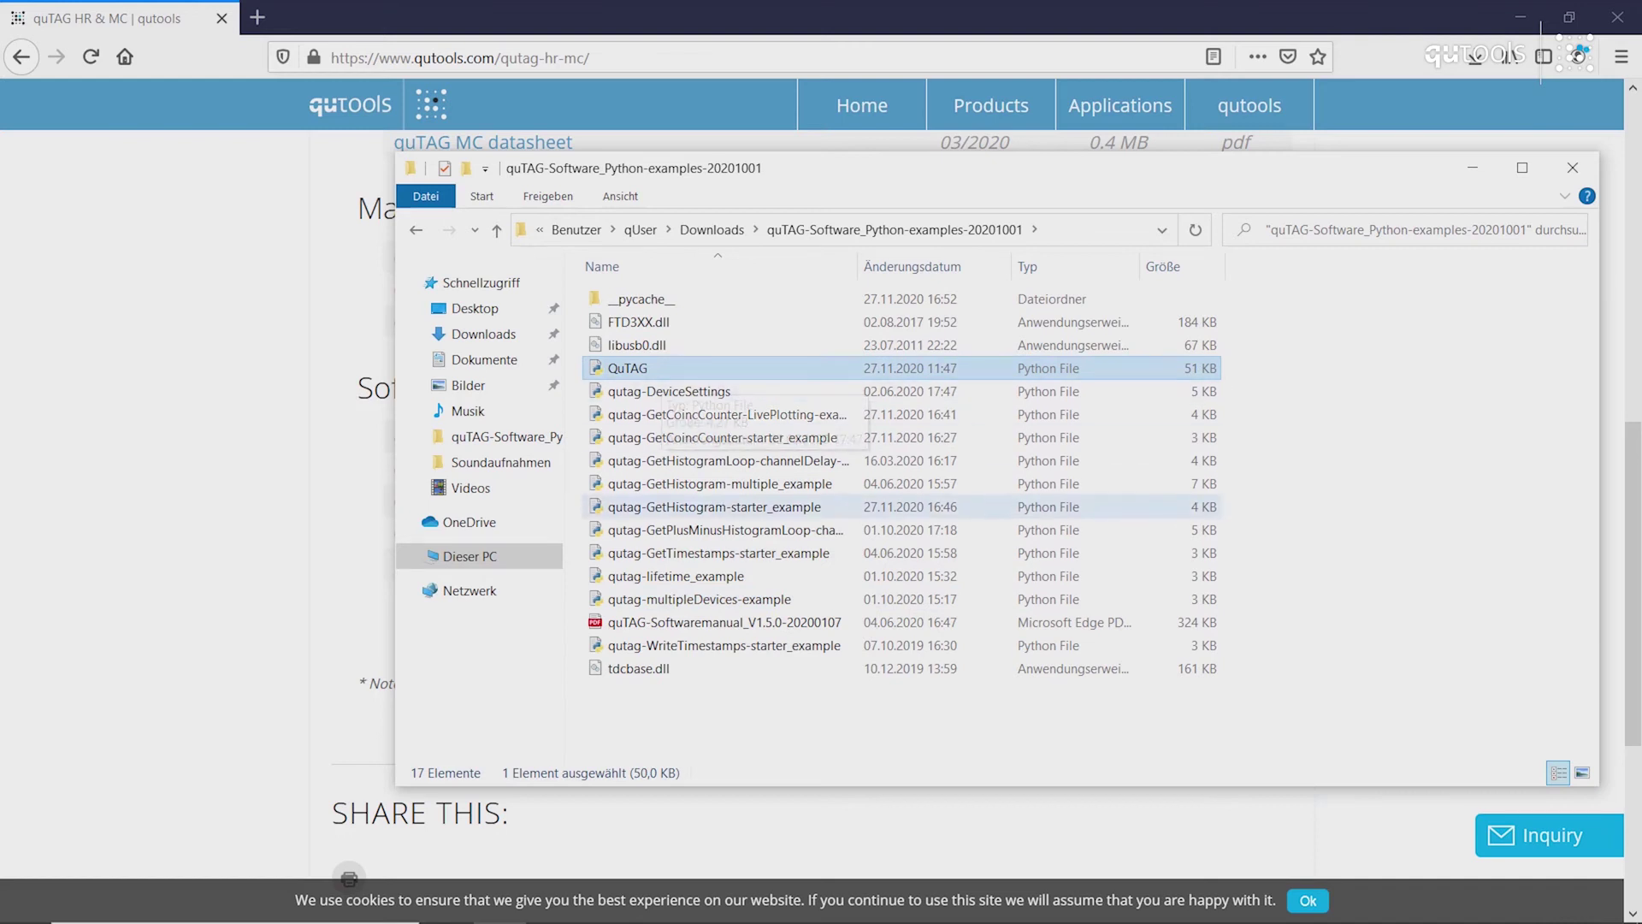
pyautogui.click(639, 668)
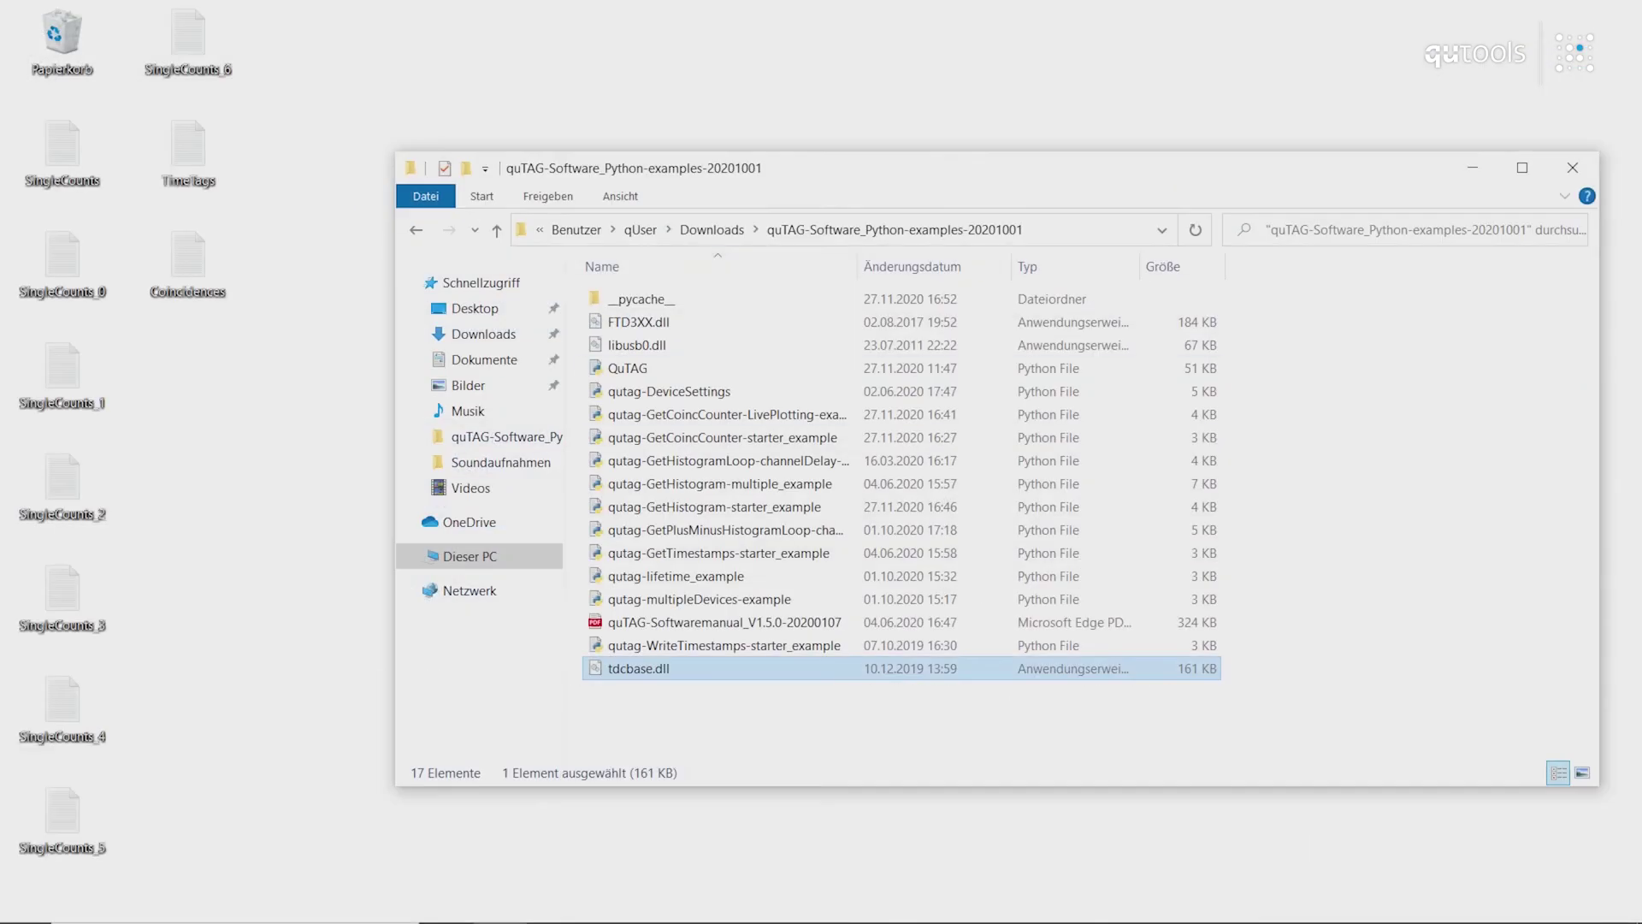
pyautogui.moveTo(941, 168); pyautogui.dragTo(846, 136)
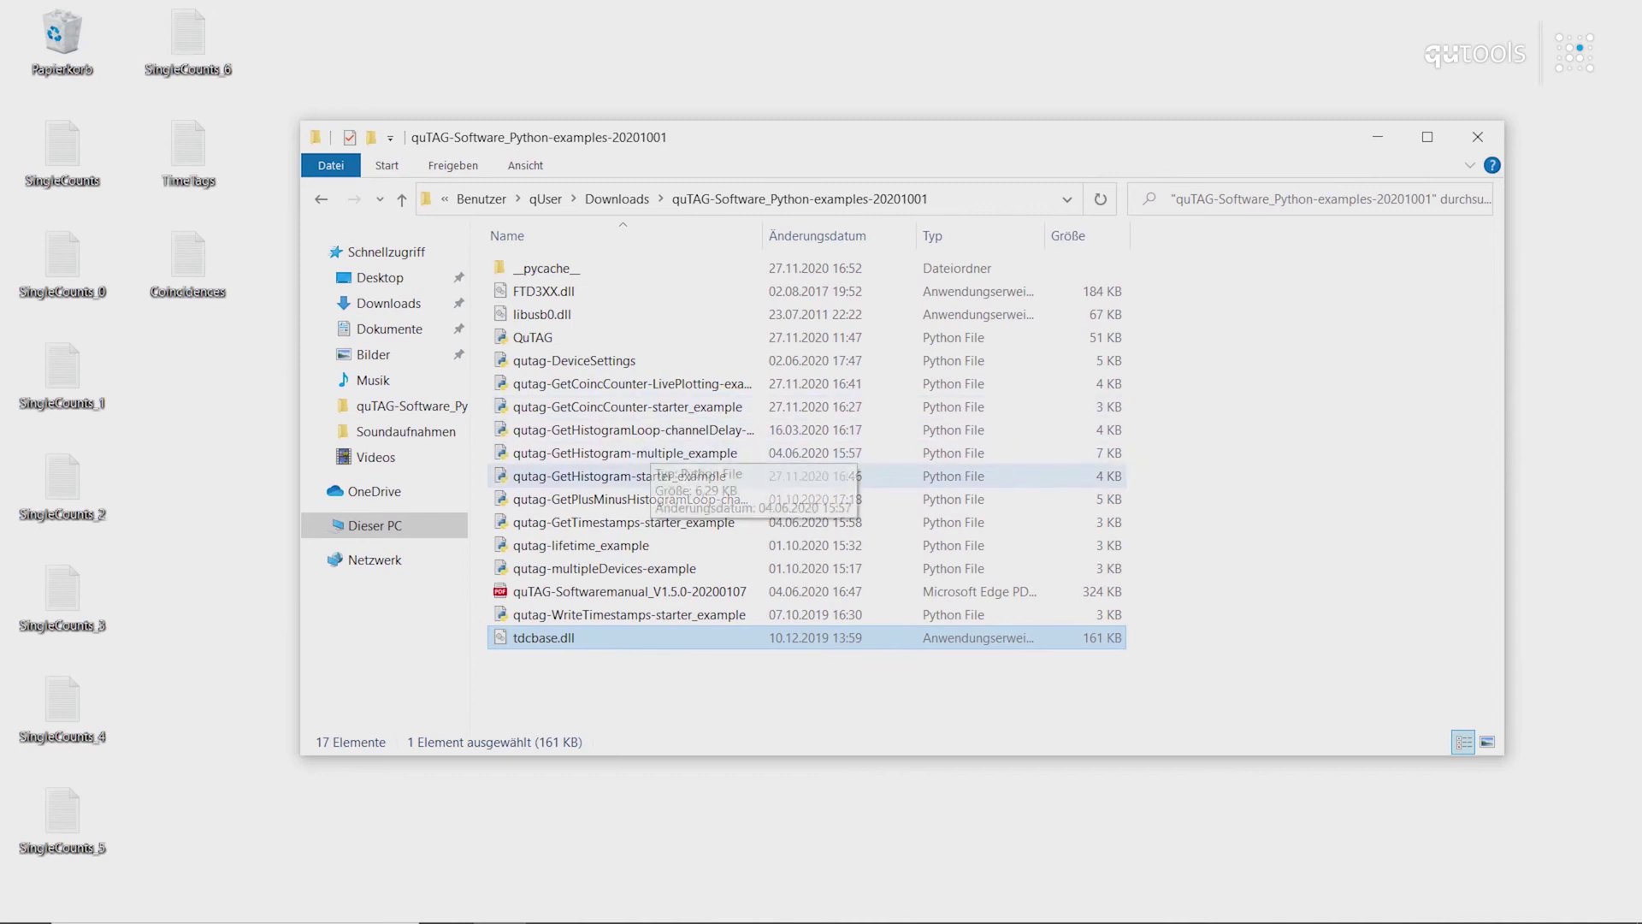
pyautogui.click(620, 475)
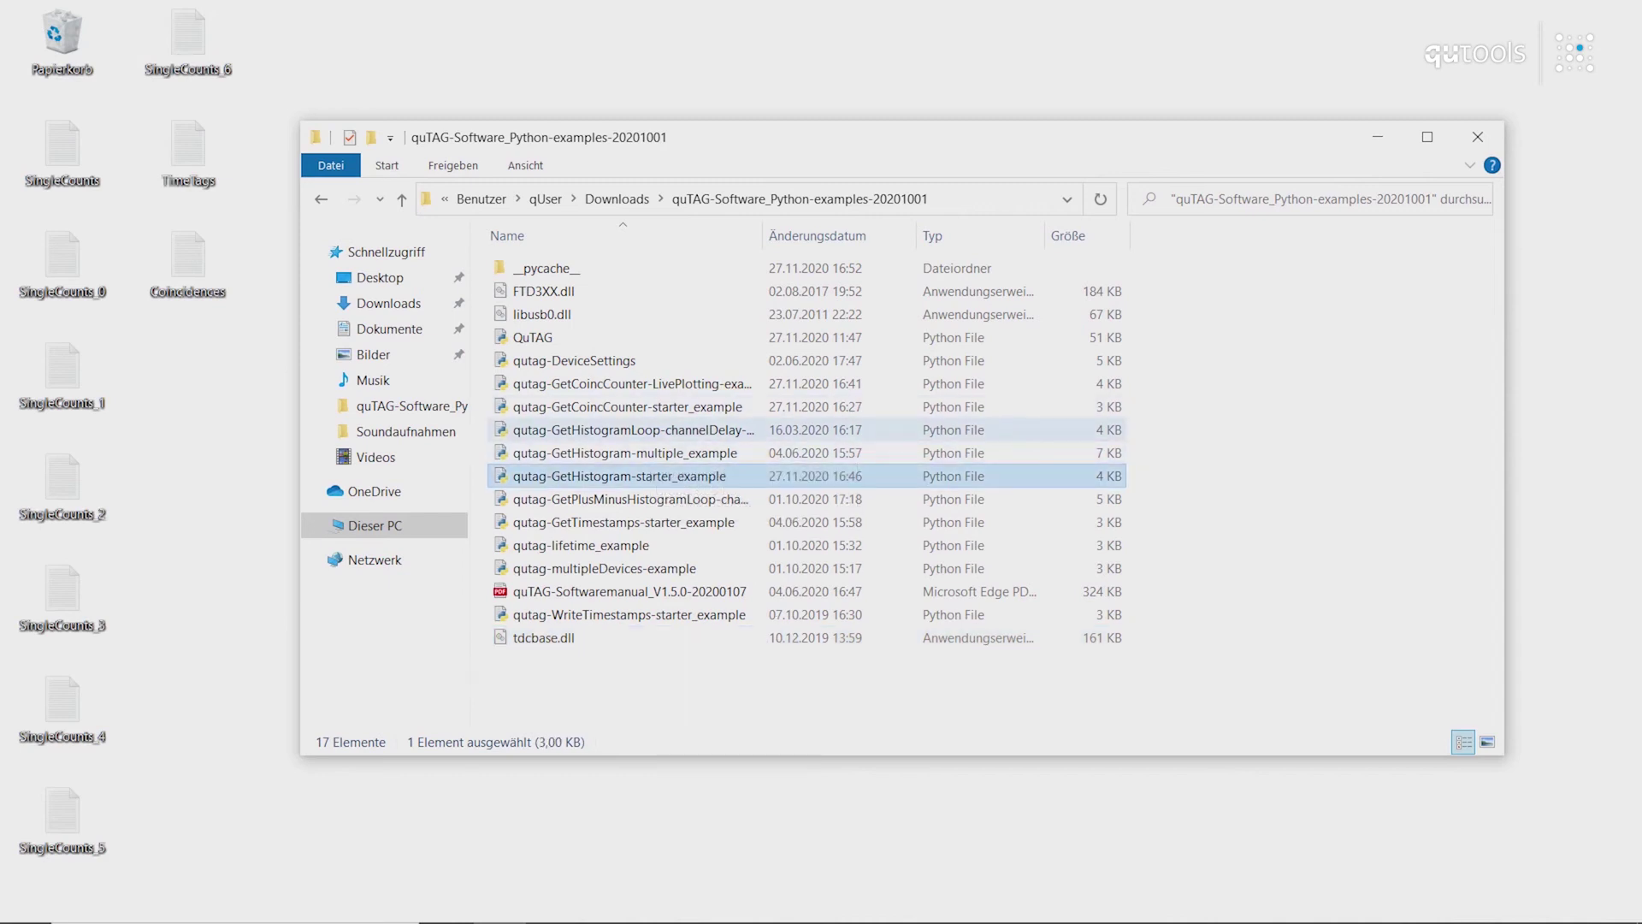
pyautogui.click(655, 406)
# Open qutag-GetCoincCounter-starter_example.py in IDLE, maximised, and scroll through the script.
pyautogui.rightClick(600, 402)
pyautogui.moveTo(676, 441)
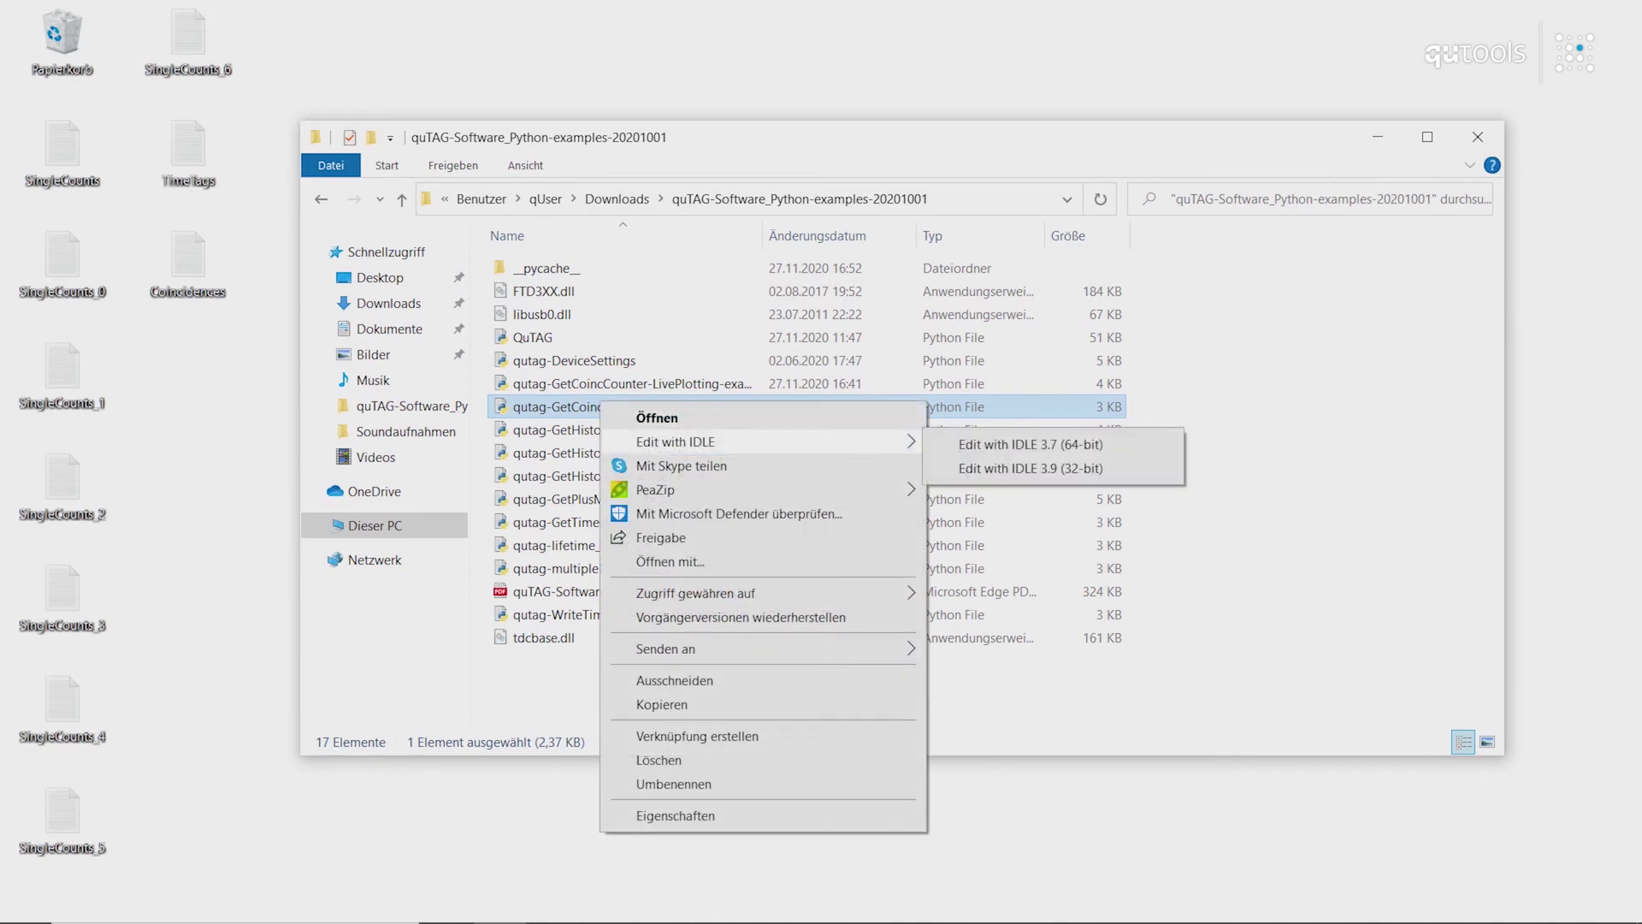
pyautogui.click(1027, 467)
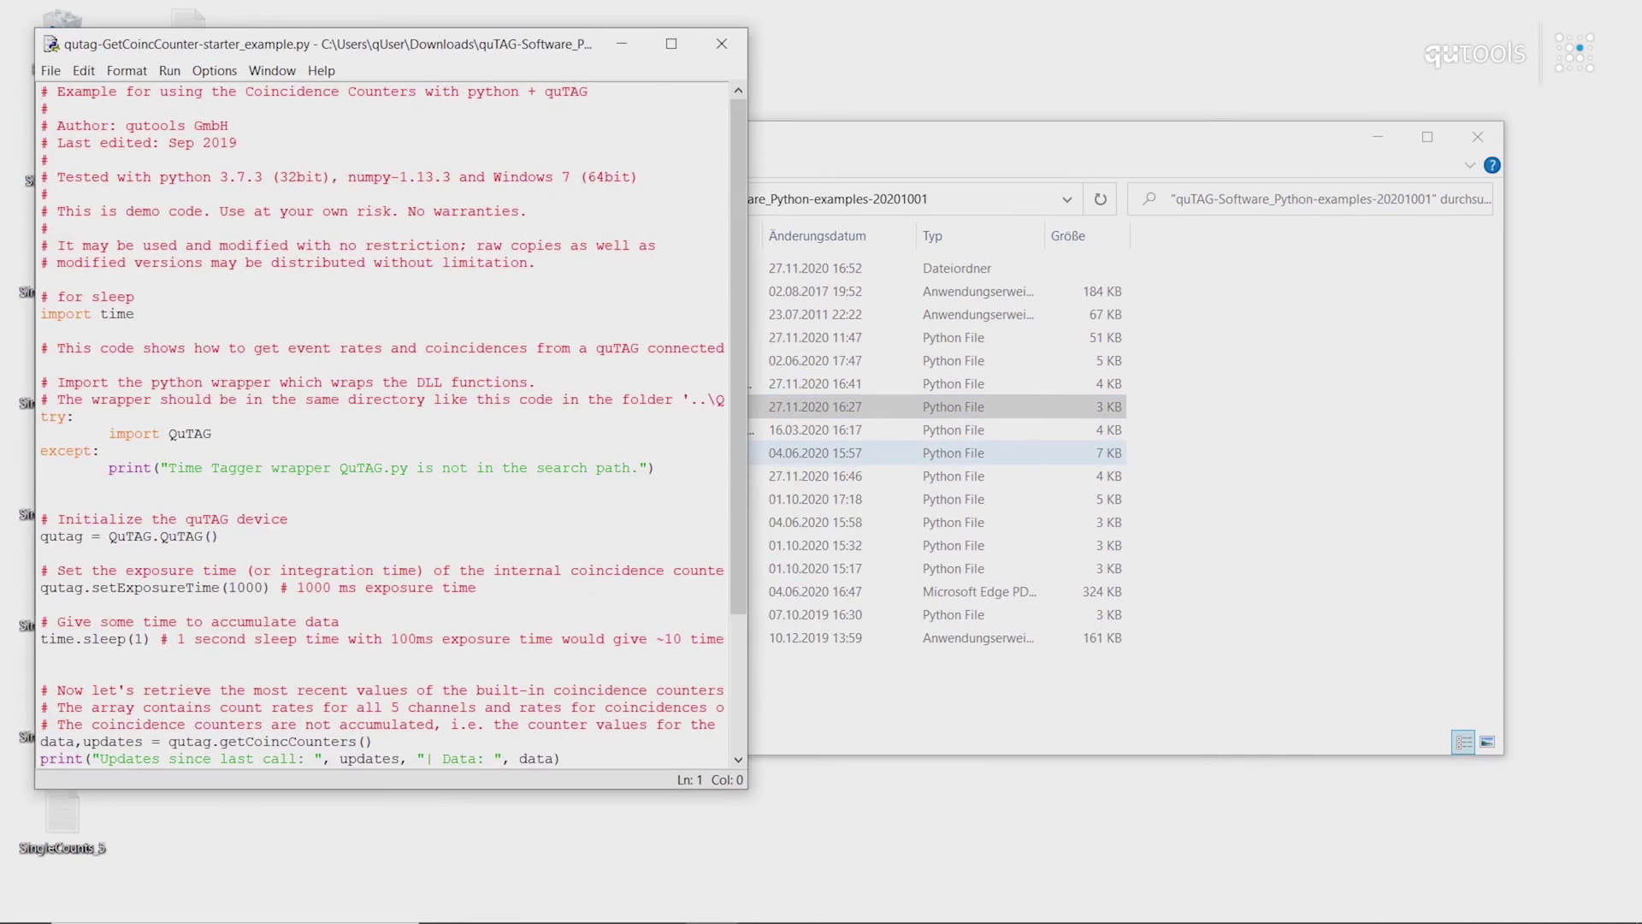
pyautogui.click(670, 45)
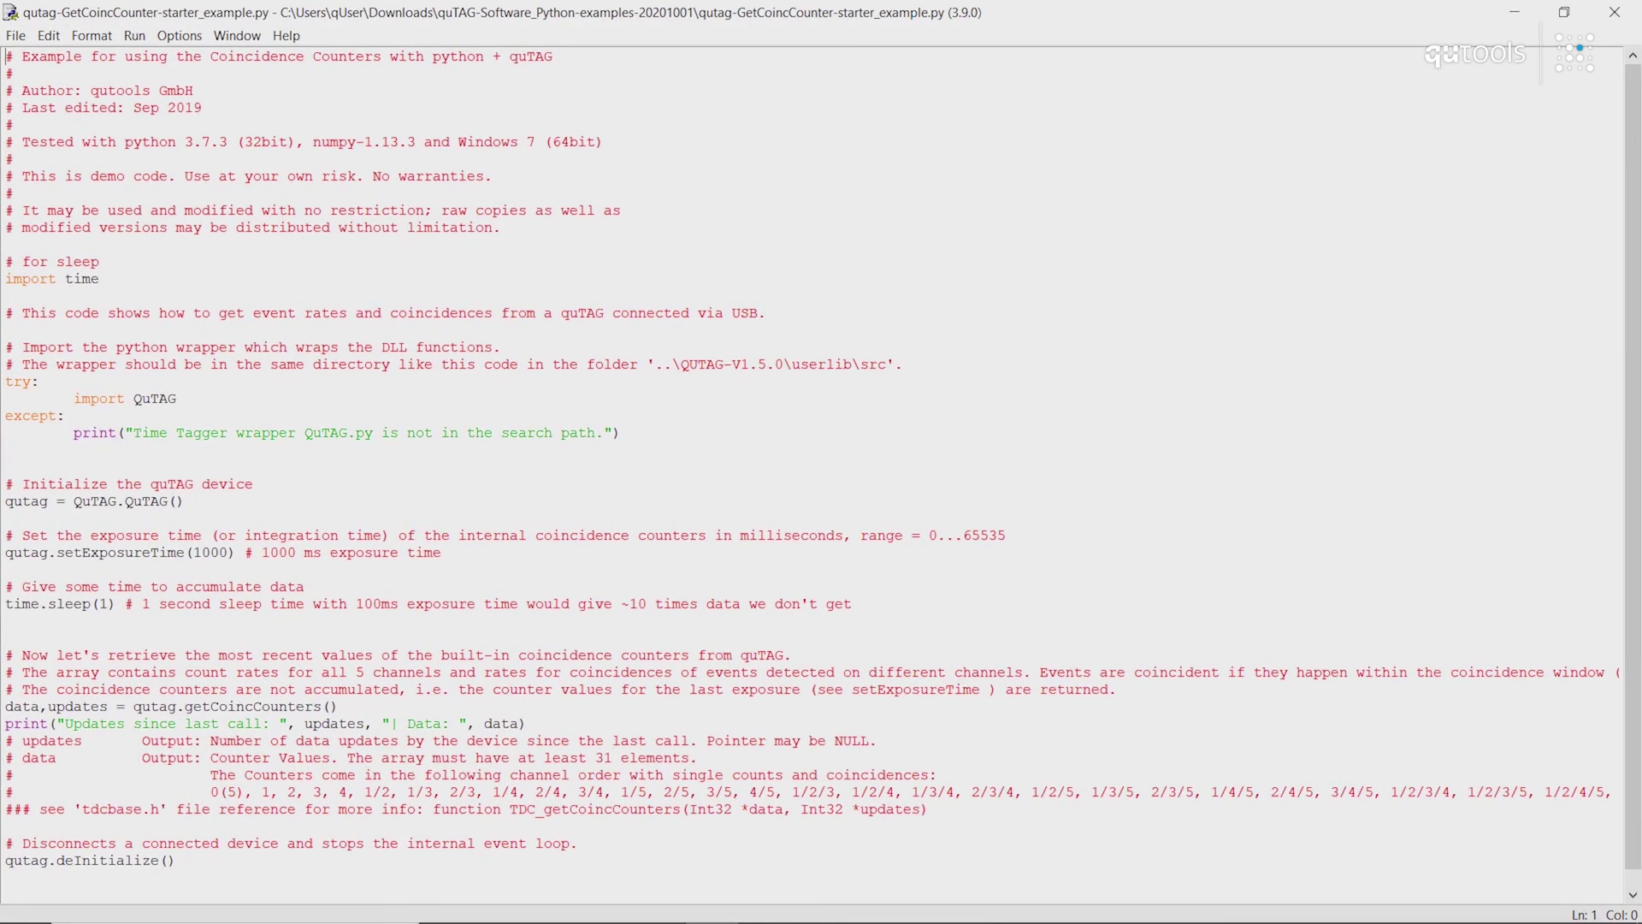
pyautogui.click(134, 35)
pyautogui.click(203, 107)
pyautogui.scroll(-1, 821, 467)
pyautogui.scroll(1, 821, 467)
pyautogui.scroll(-1, 821, 467)
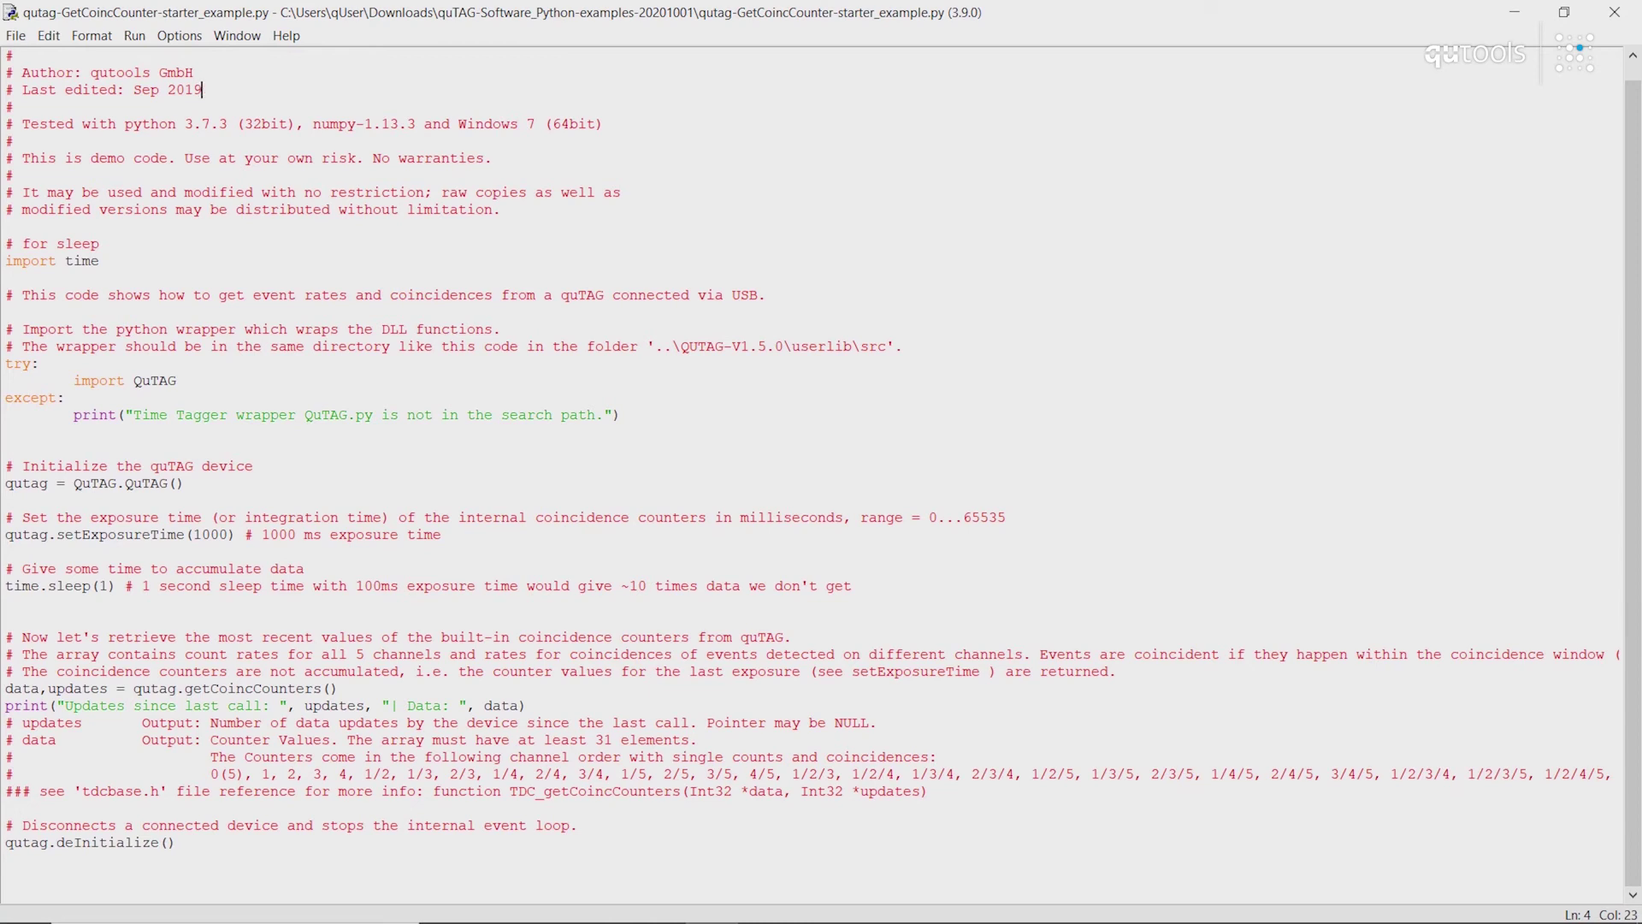
pyautogui.click(100, 261)
# Highlight the counter channel-order list, including 0(5) and 1, 2, in the comment.
pyautogui.doubleClick(23, 689)
pyautogui.click(279, 774)
pyautogui.moveTo(202, 774); pyautogui.dragTo(886, 775)
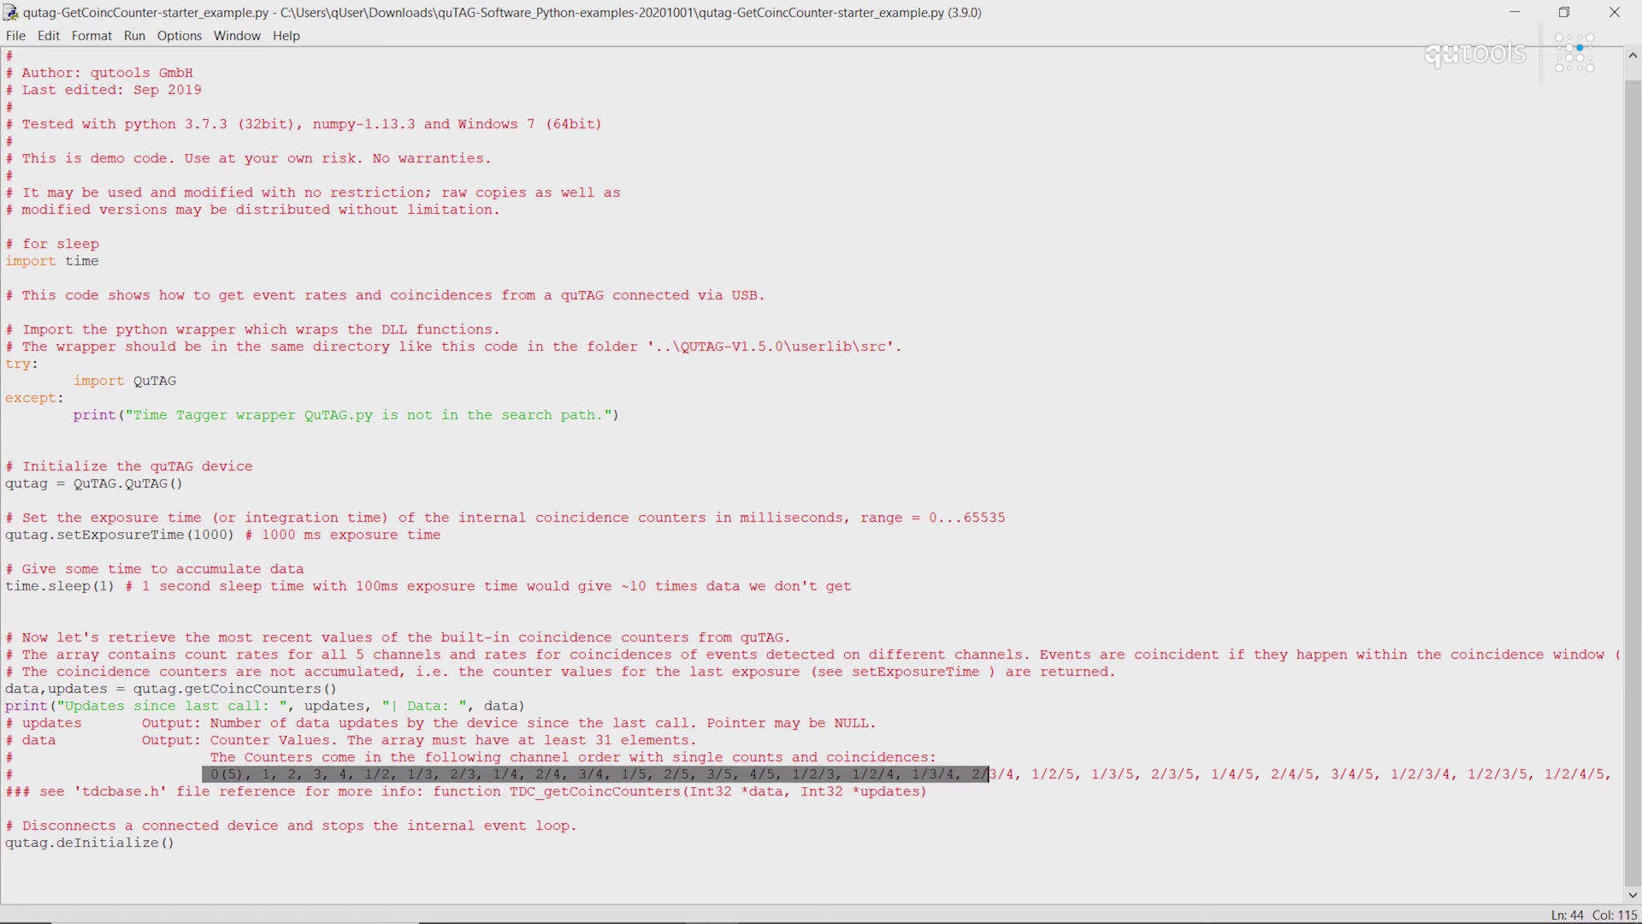
pyautogui.click(886, 775)
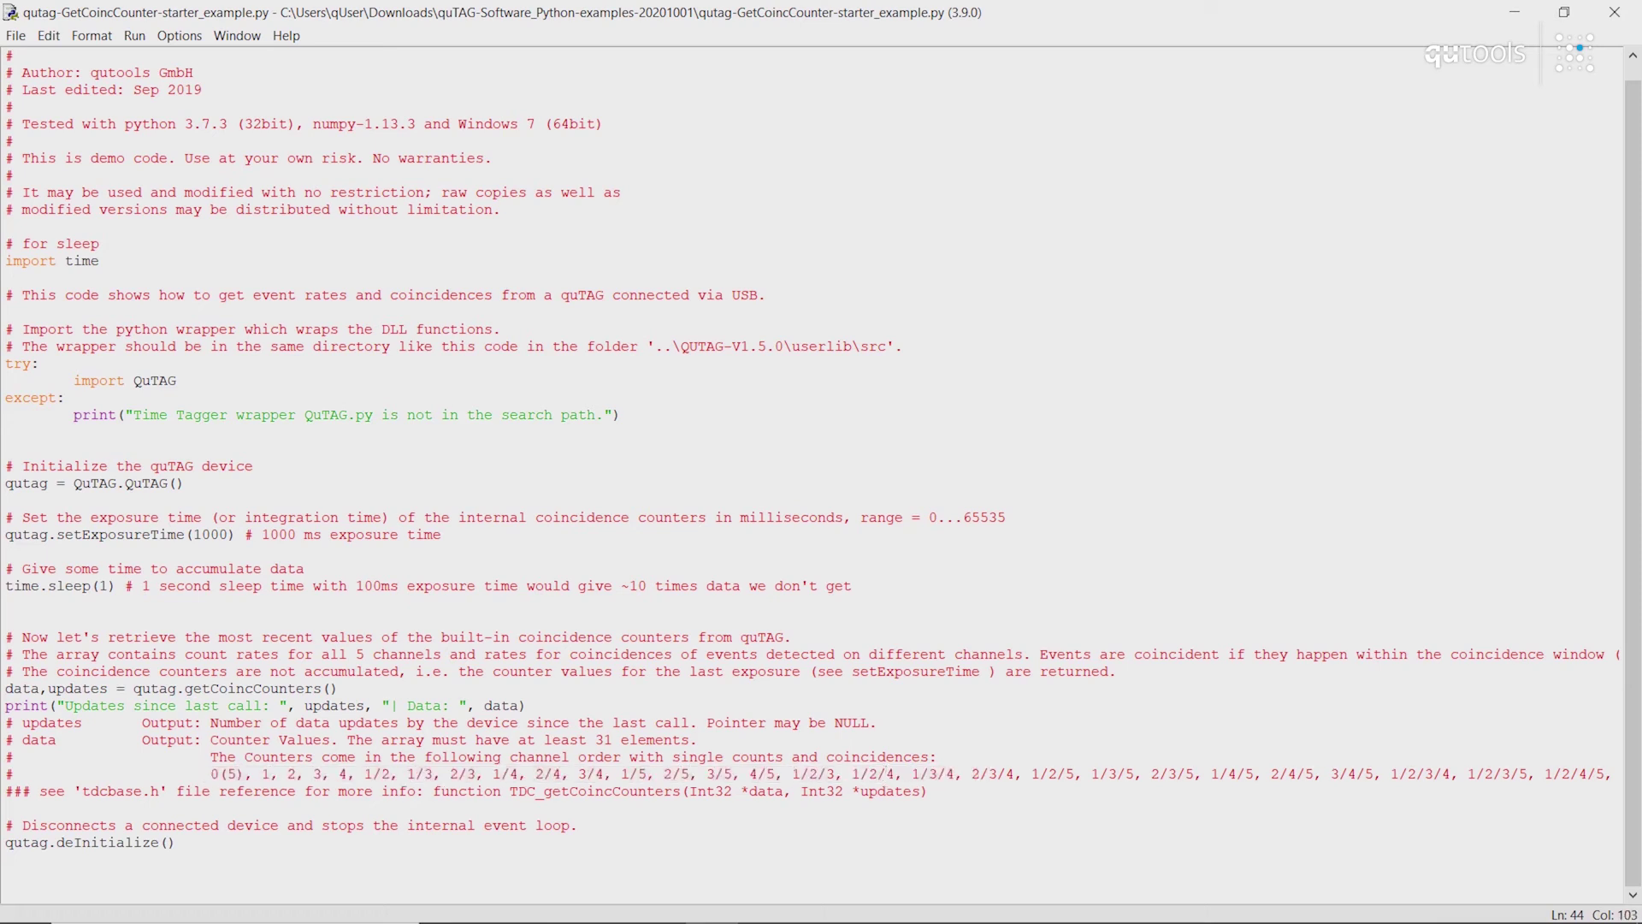
pyautogui.moveTo(211, 774); pyautogui.dragTo(245, 774)
pyautogui.moveTo(261, 774); pyautogui.dragTo(391, 775)
# Run the module, widen the Shell to read the 1250007 count values, then close the Shell.
pyautogui.click(134, 35)
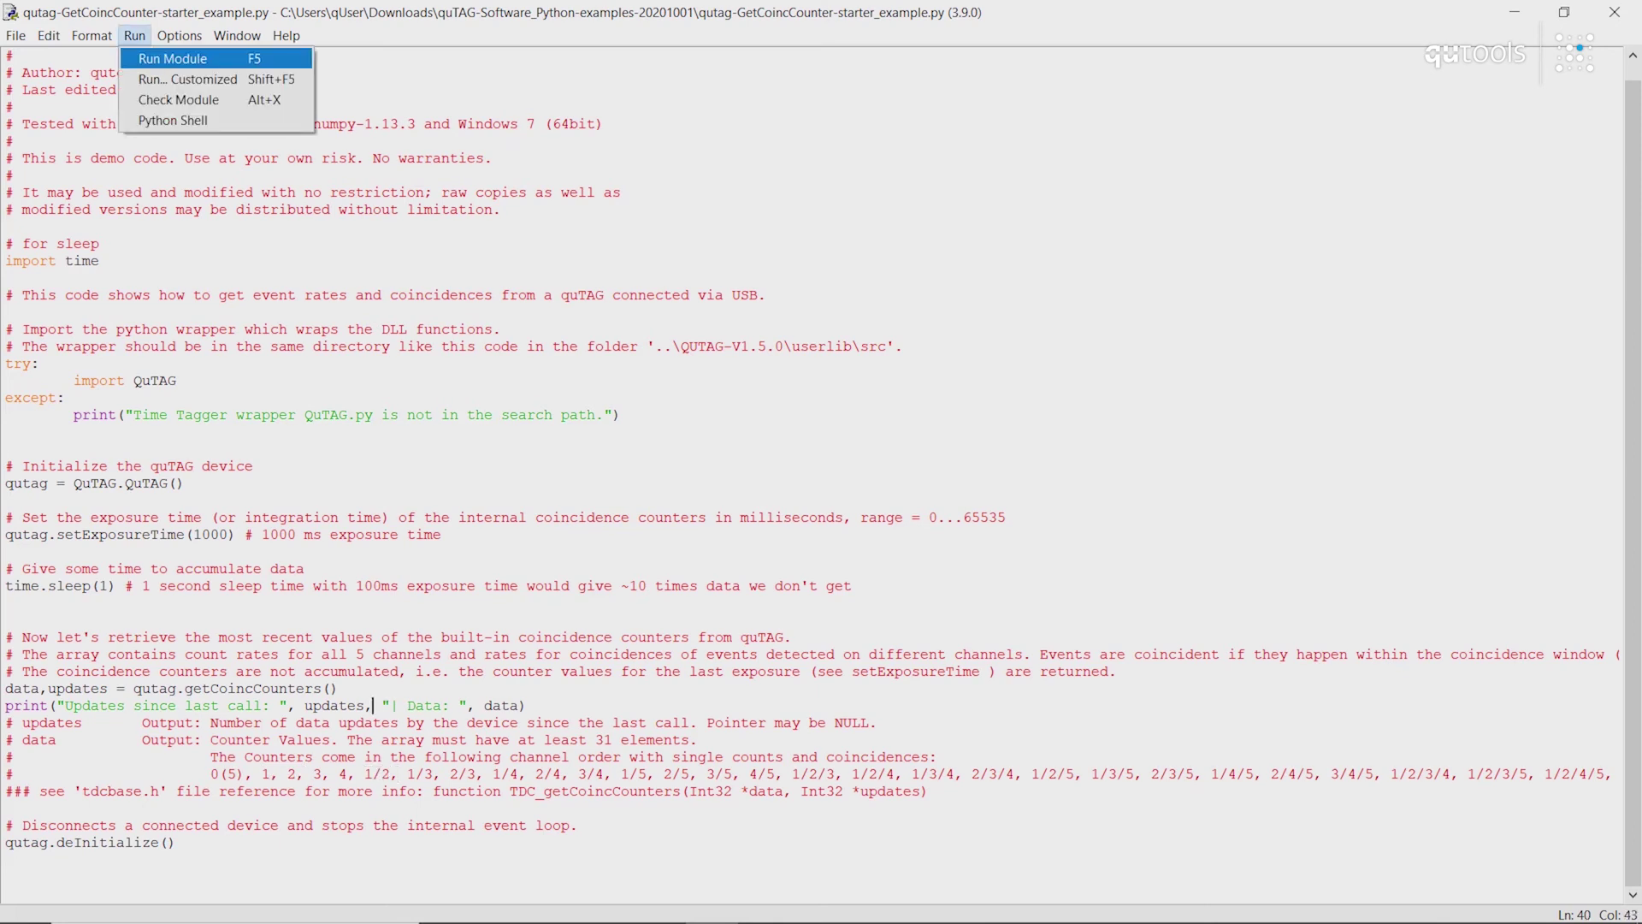
pyautogui.press('Return')
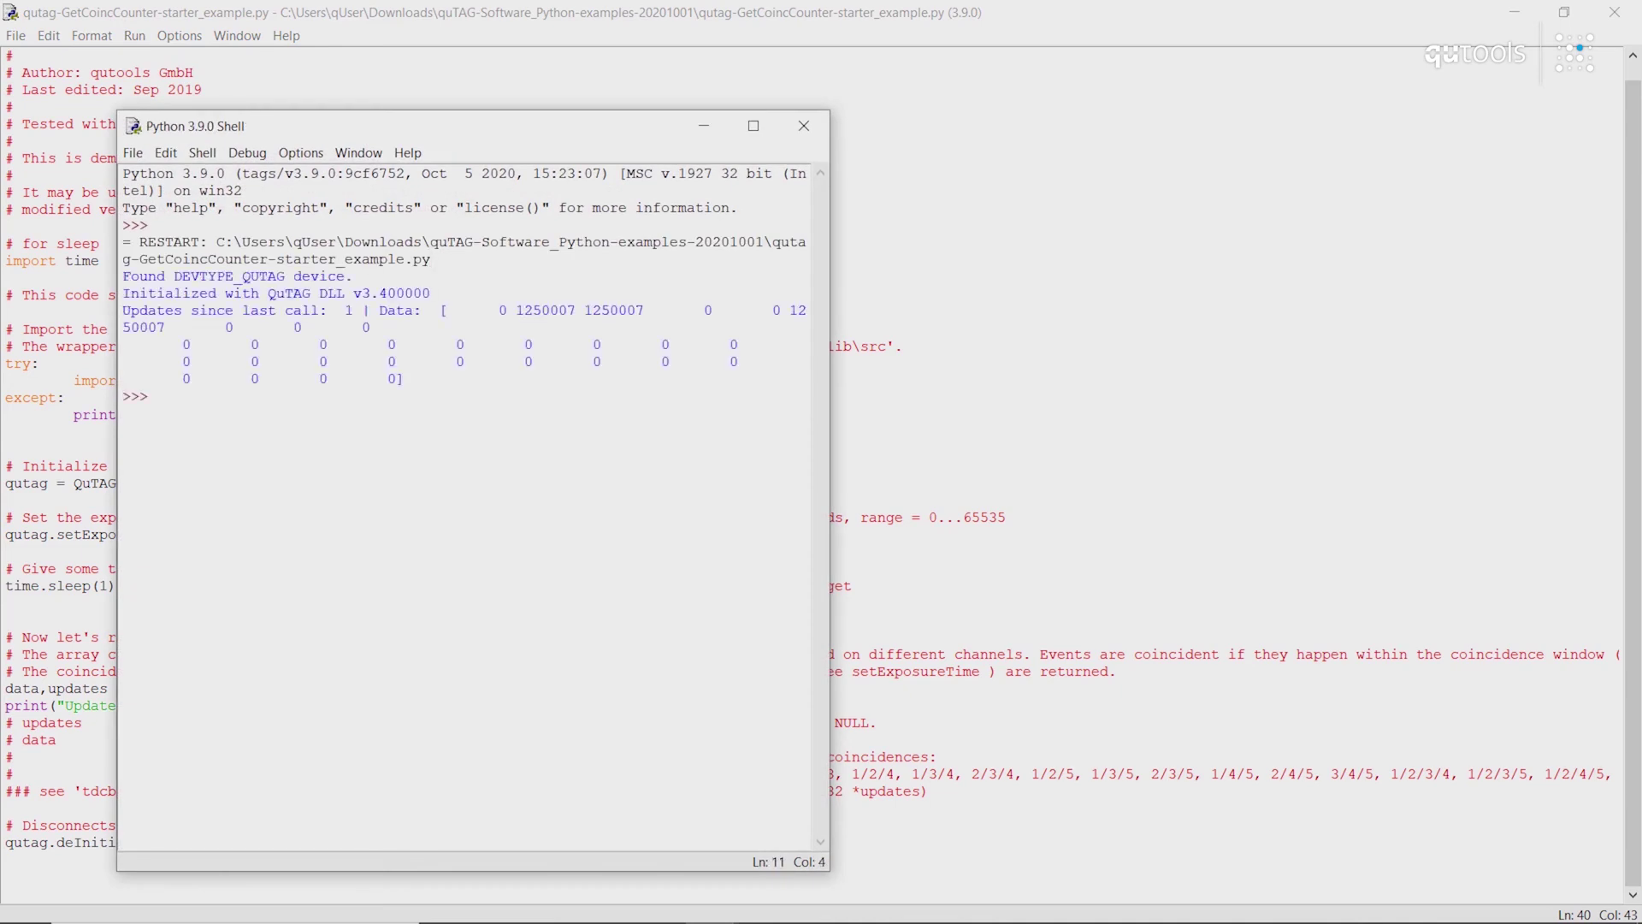
pyautogui.moveTo(830, 349); pyautogui.dragTo(898, 349)
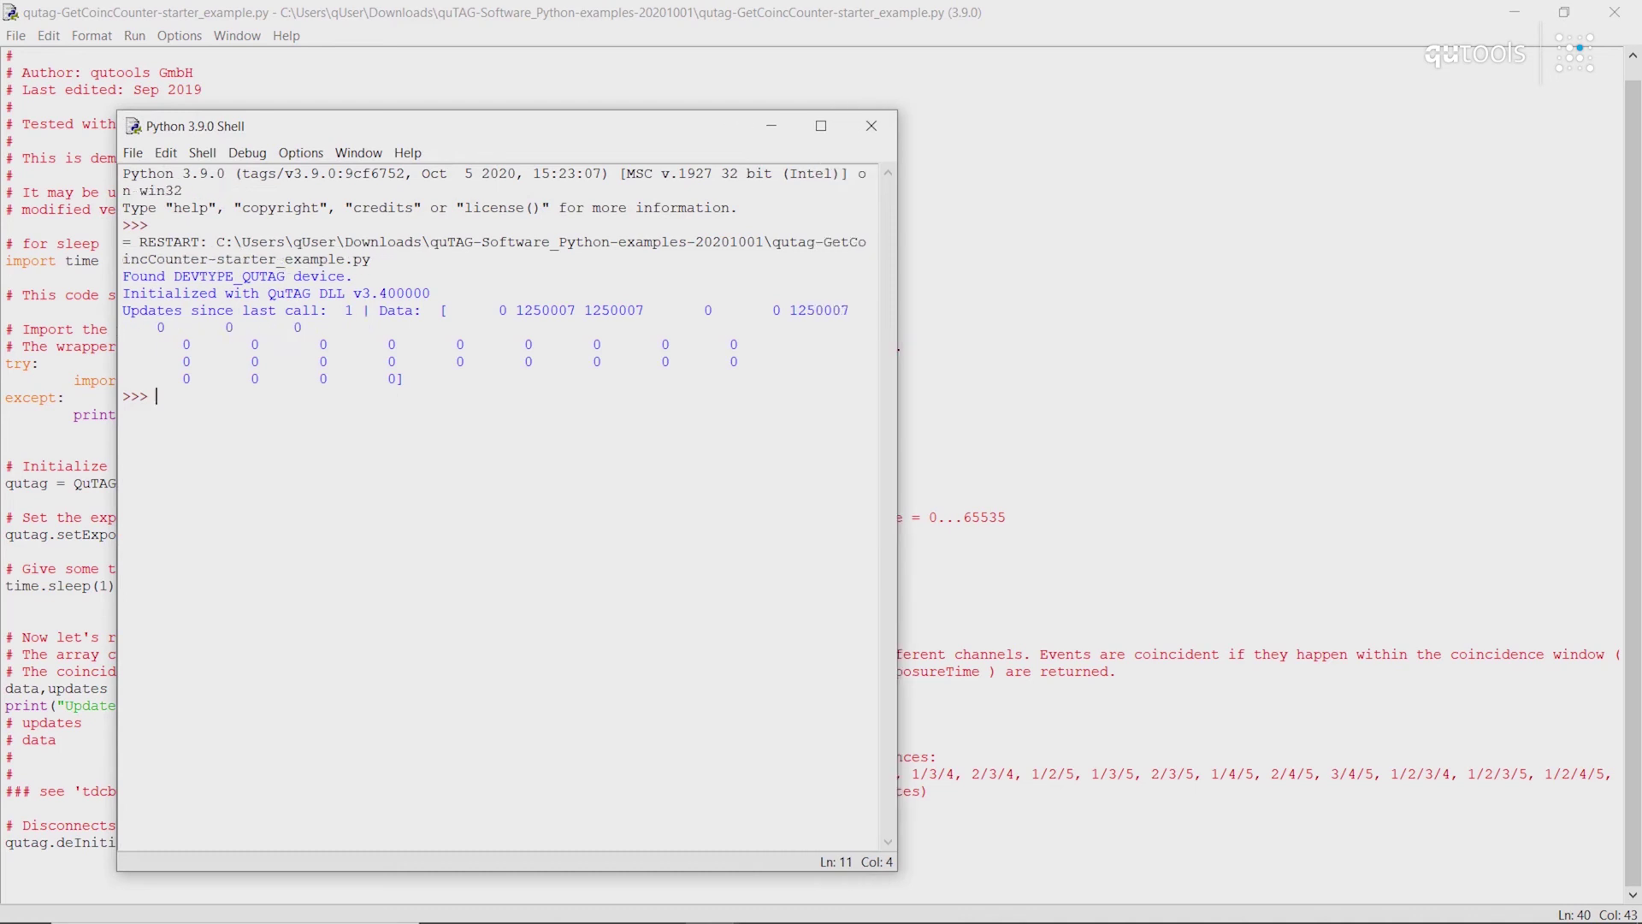
pyautogui.doubleClick(502, 310)
pyautogui.moveTo(515, 310); pyautogui.dragTo(653, 309)
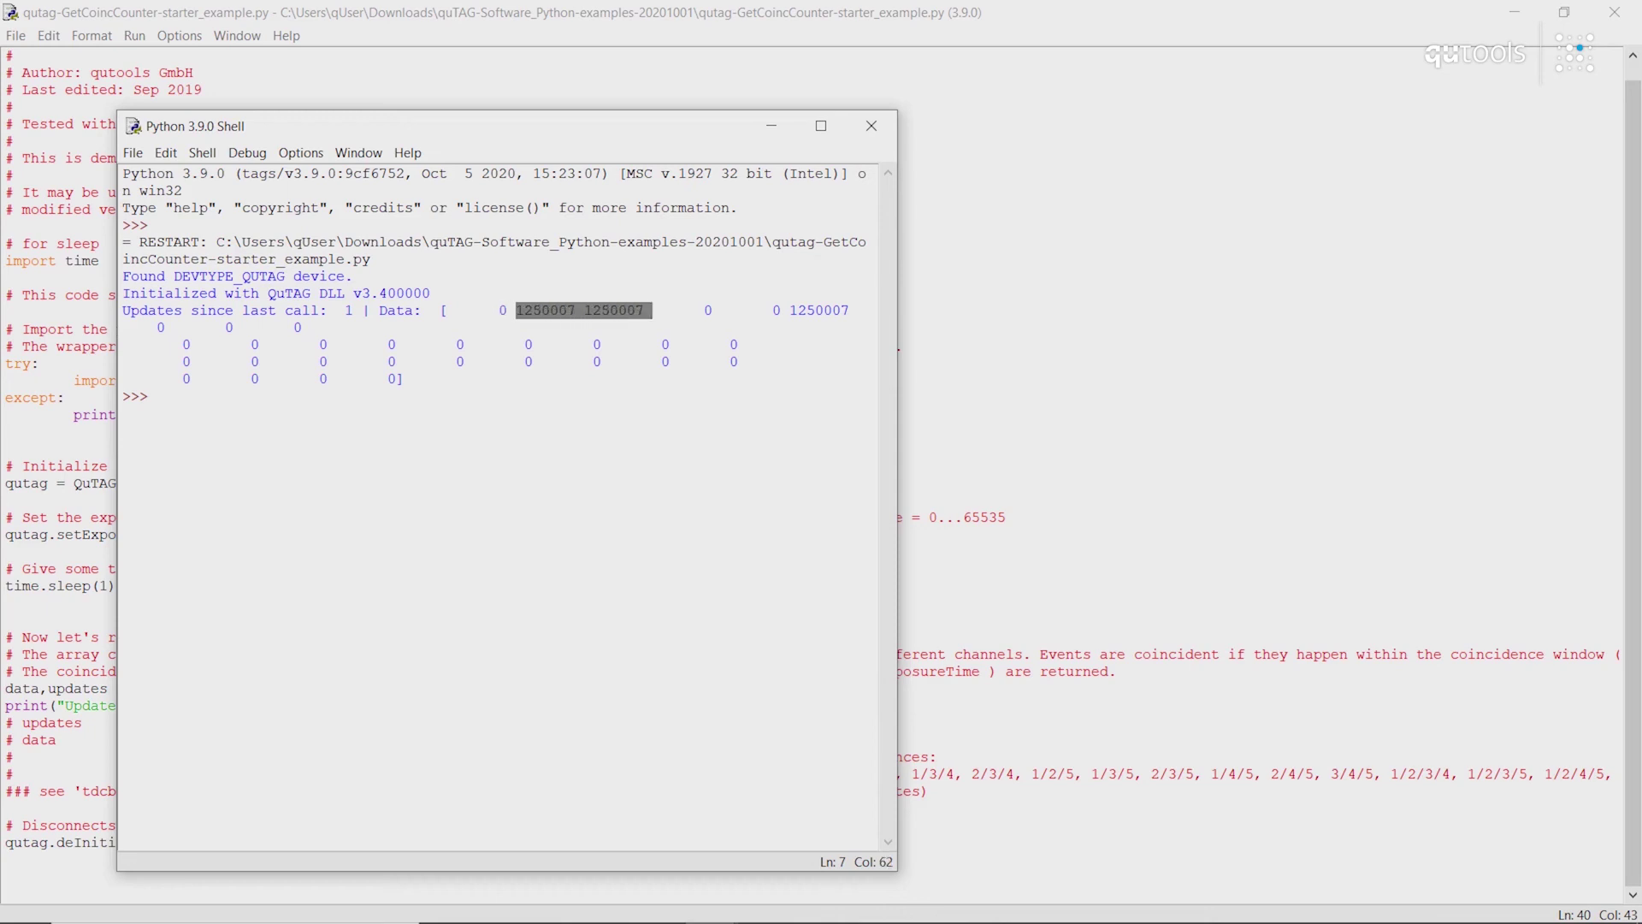
pyautogui.moveTo(790, 310); pyautogui.dragTo(858, 310)
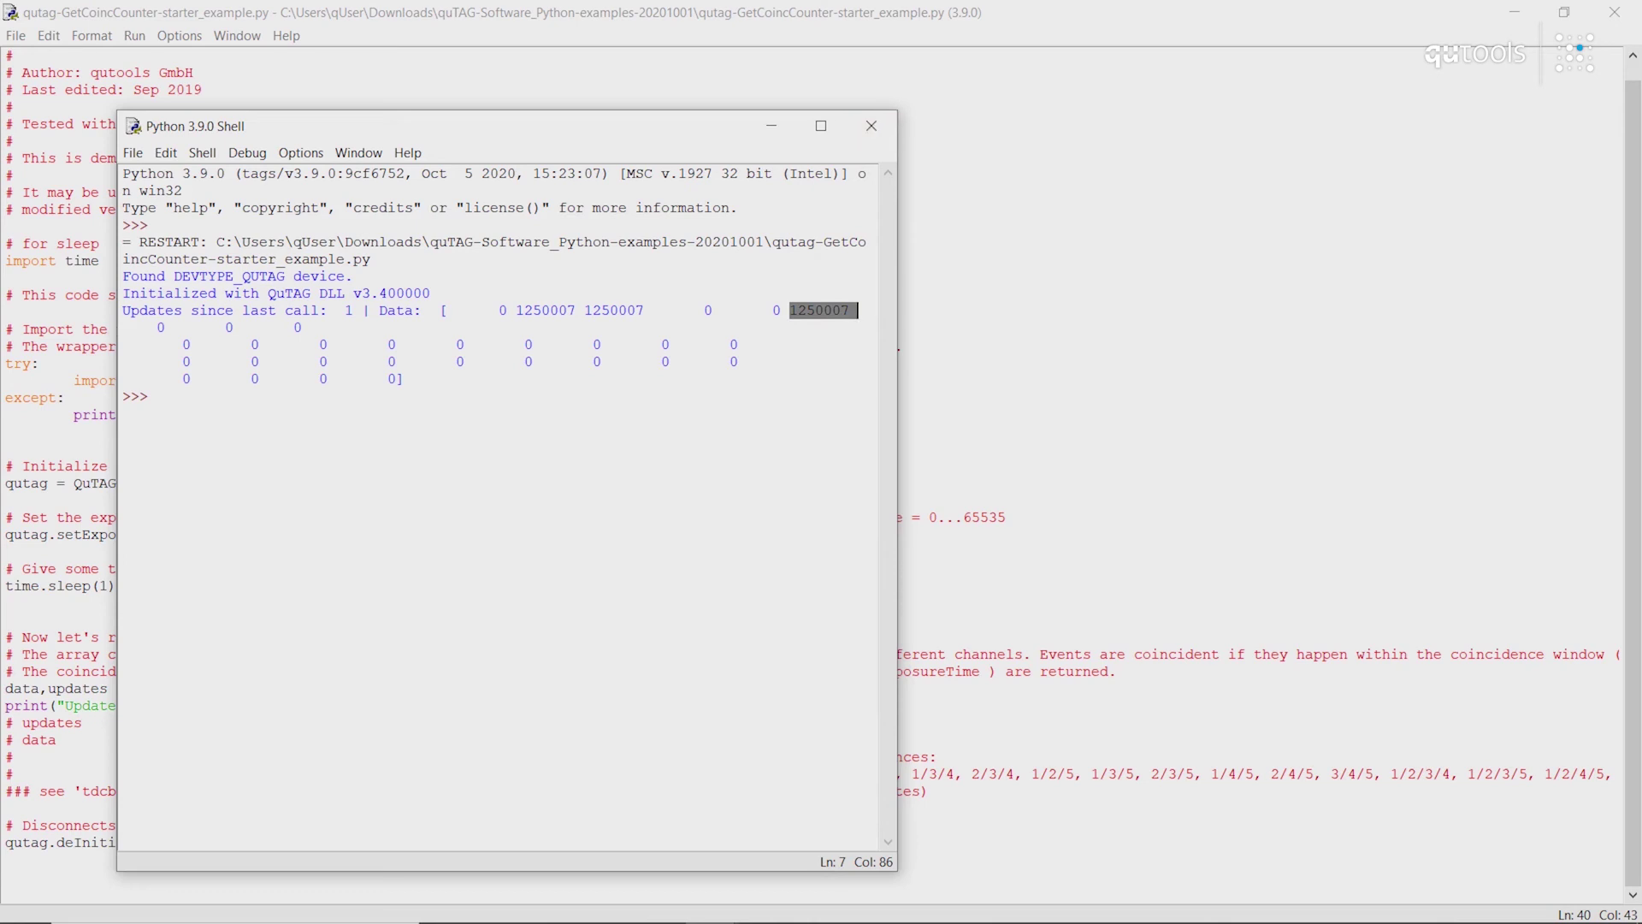
pyautogui.click(816, 309)
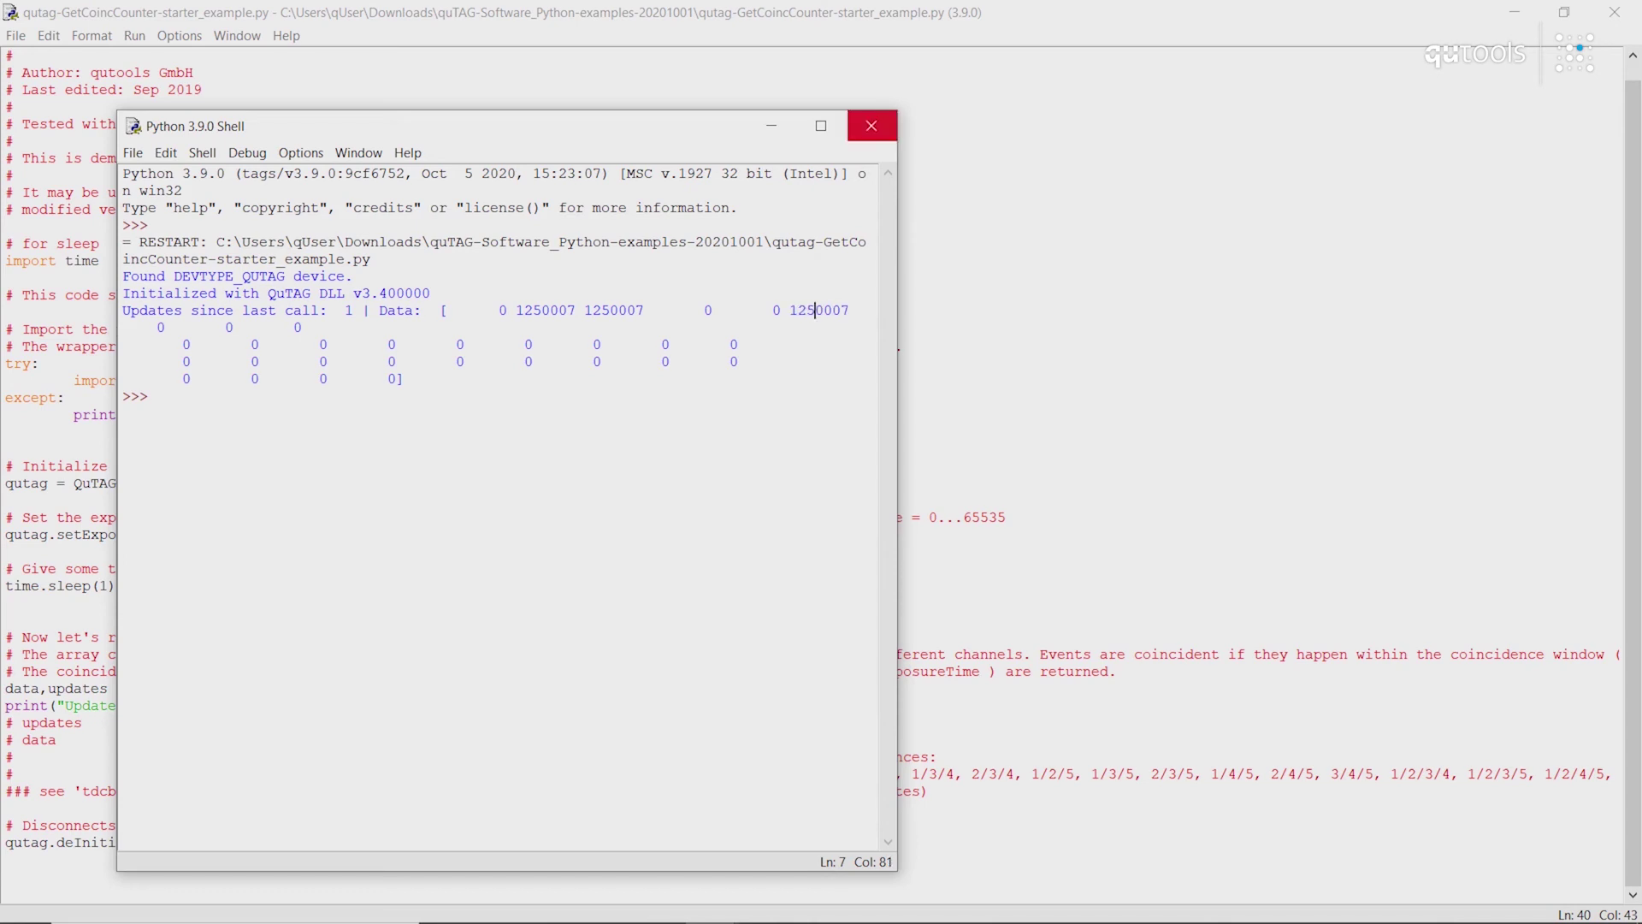
pyautogui.click(872, 126)
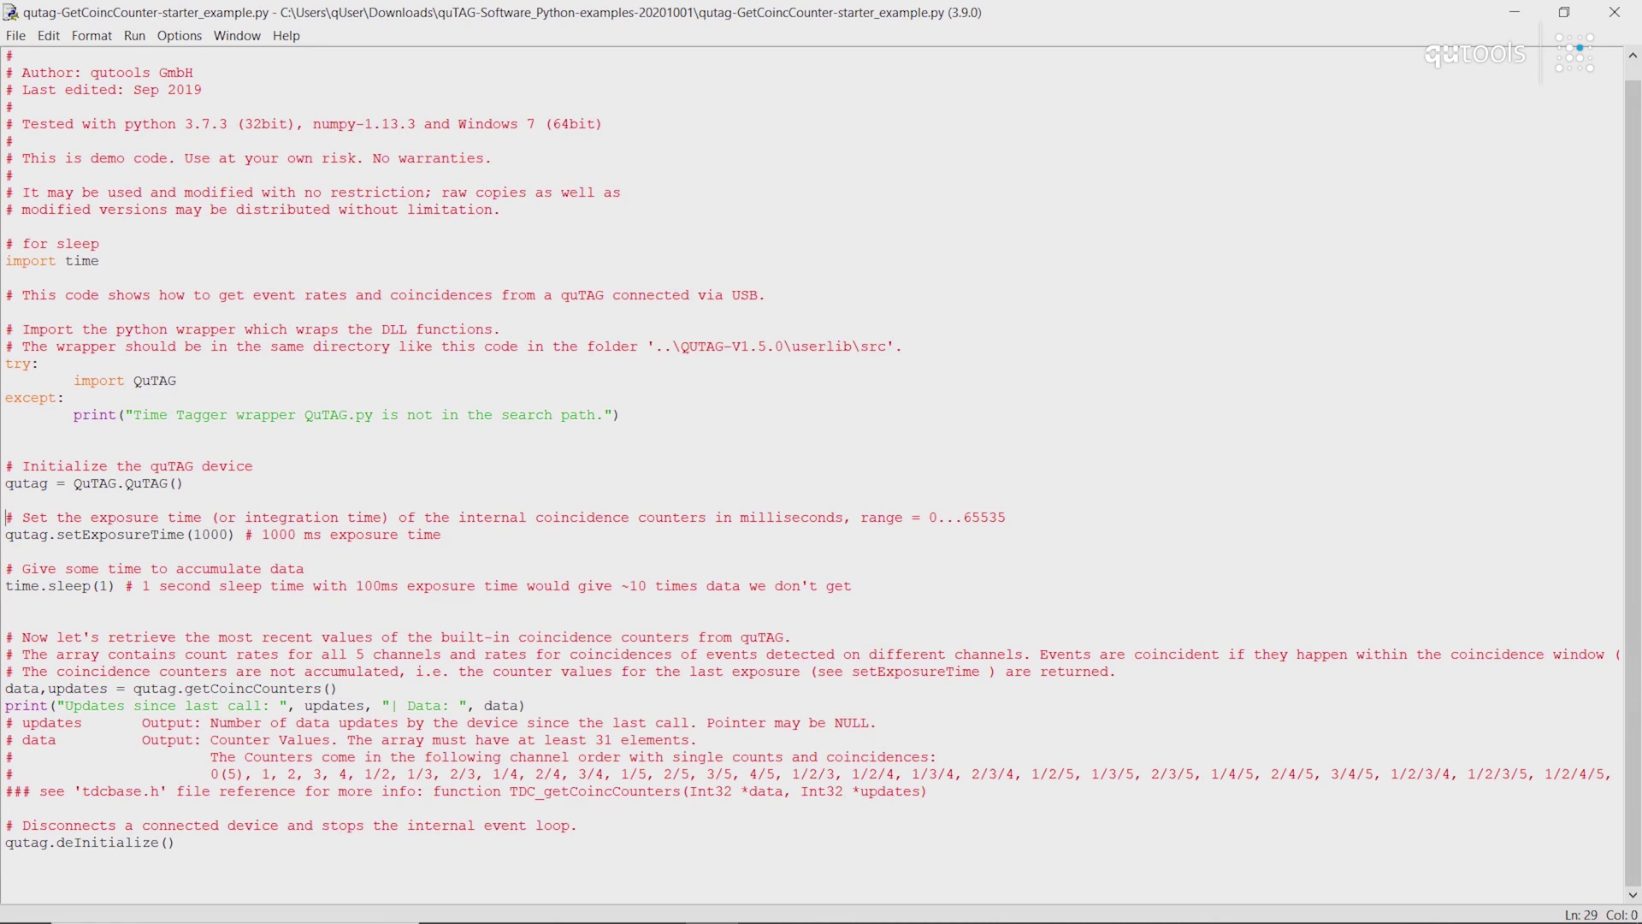
# Close the coincidence counter script and open the LivePlotting example full-screen in IDLE.
pyautogui.click(1615, 12)
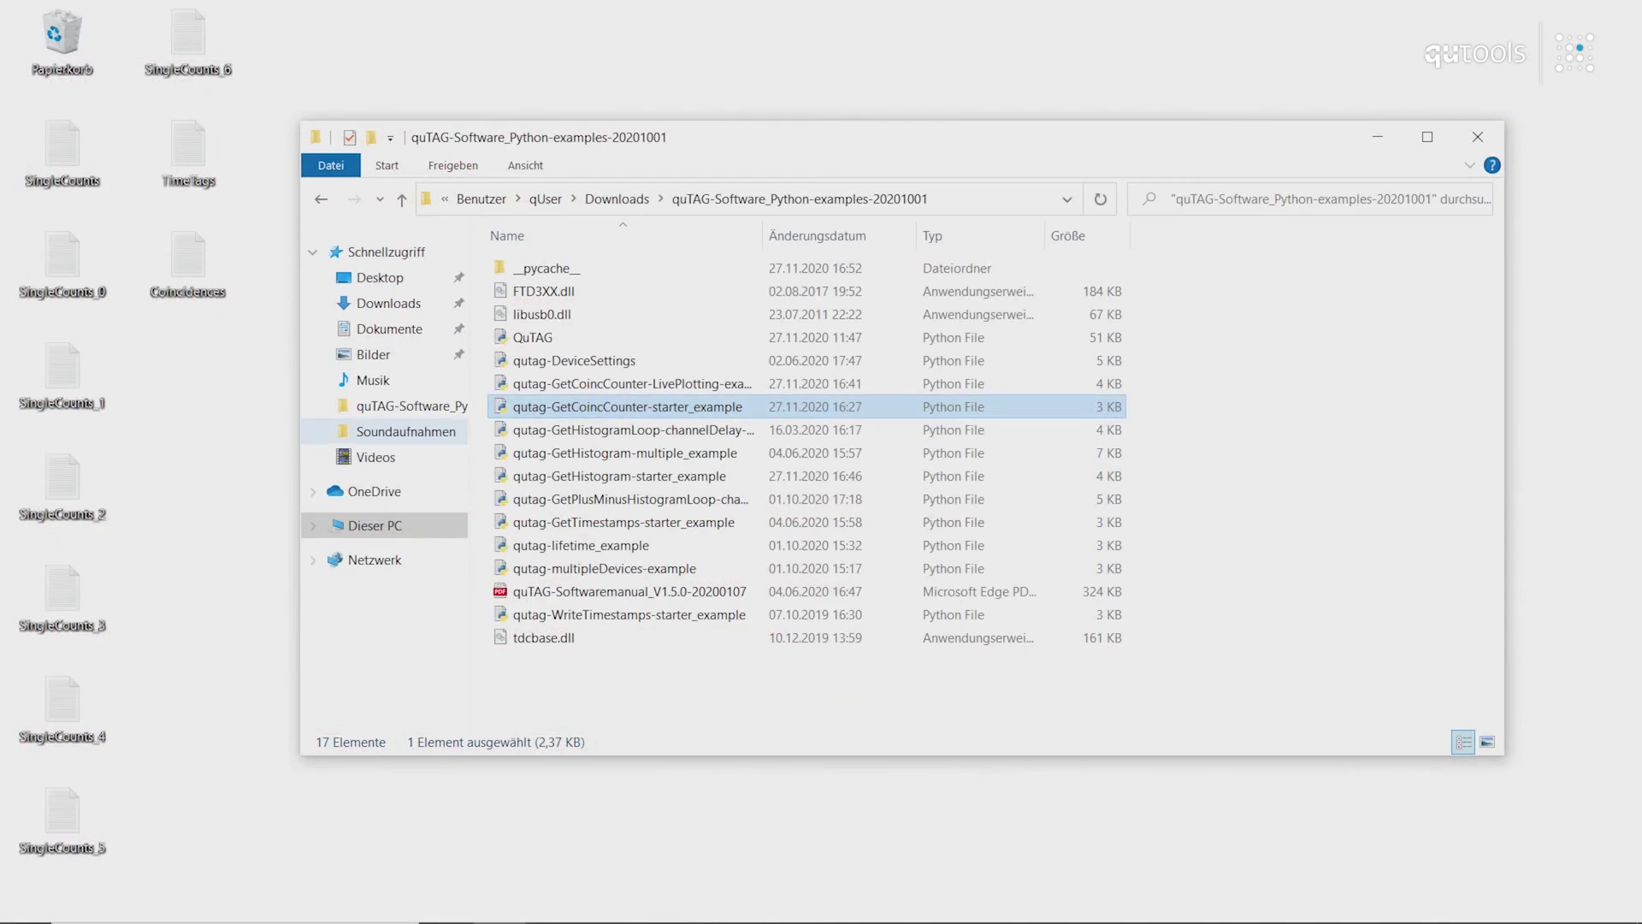
pyautogui.click(633, 383)
pyautogui.rightClick(697, 384)
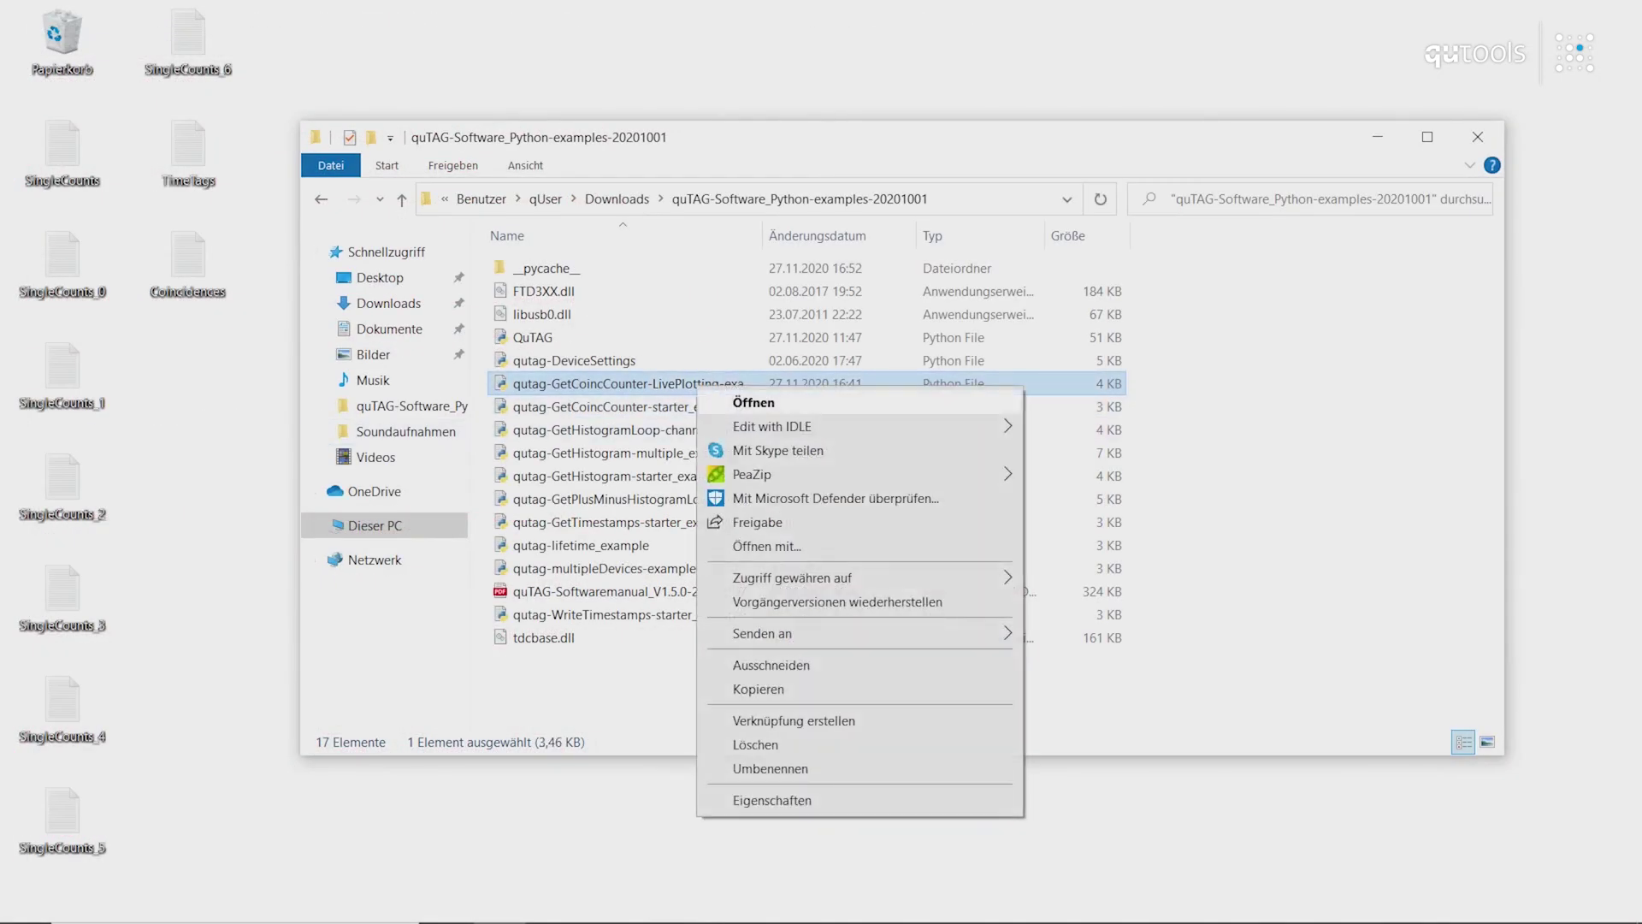
pyautogui.moveTo(855, 426)
pyautogui.click(1127, 429)
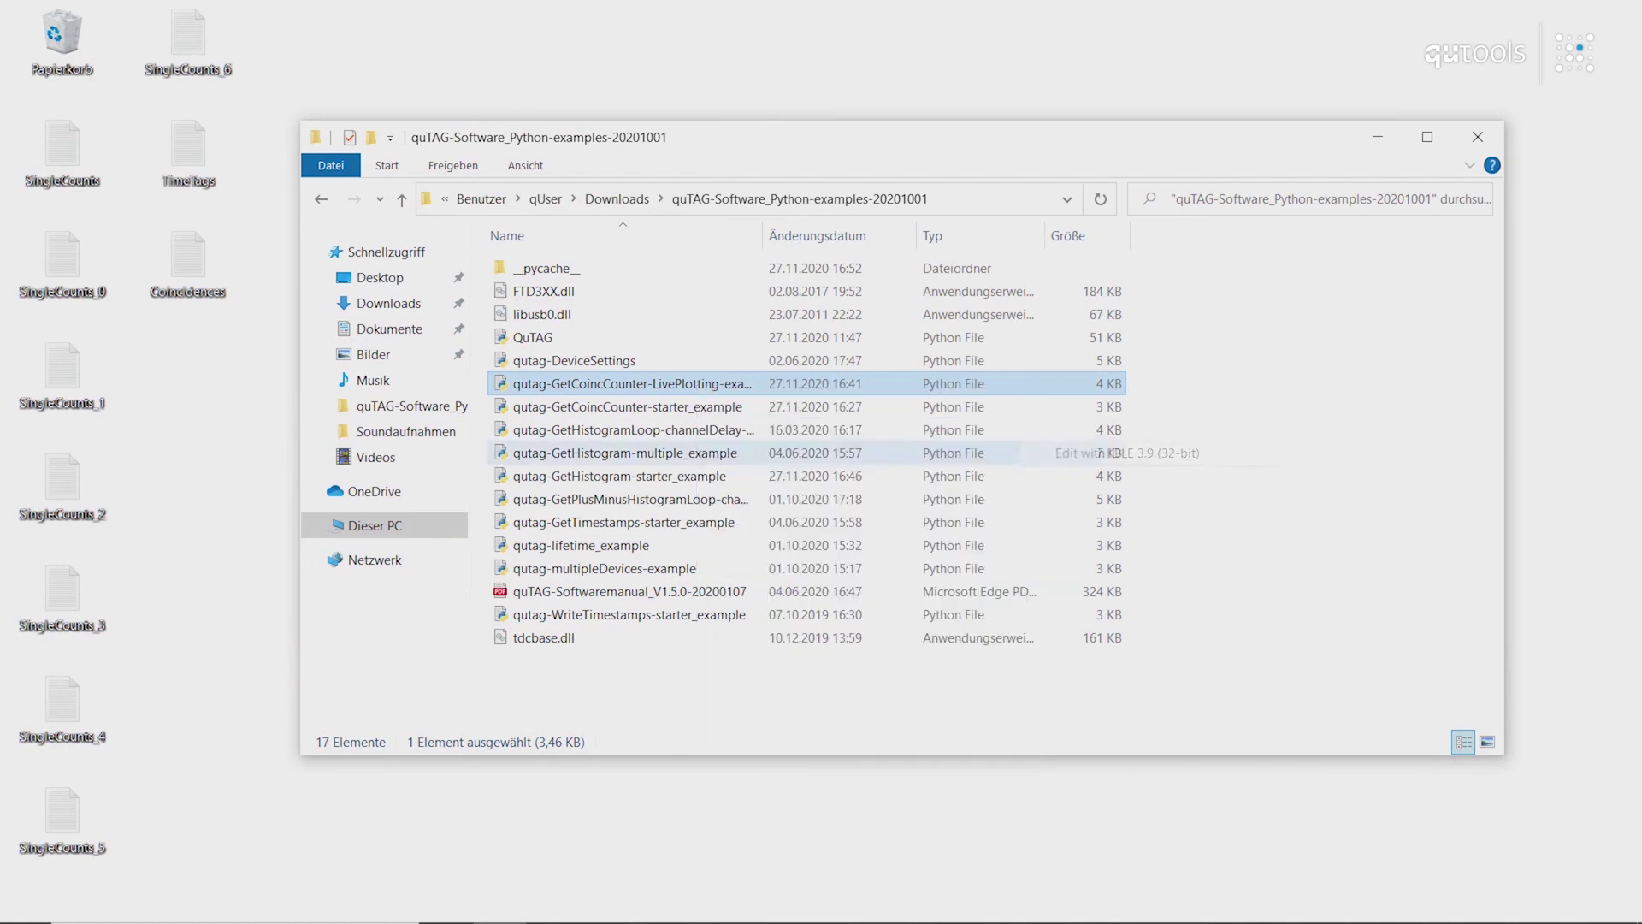
pyautogui.press('super+Up')
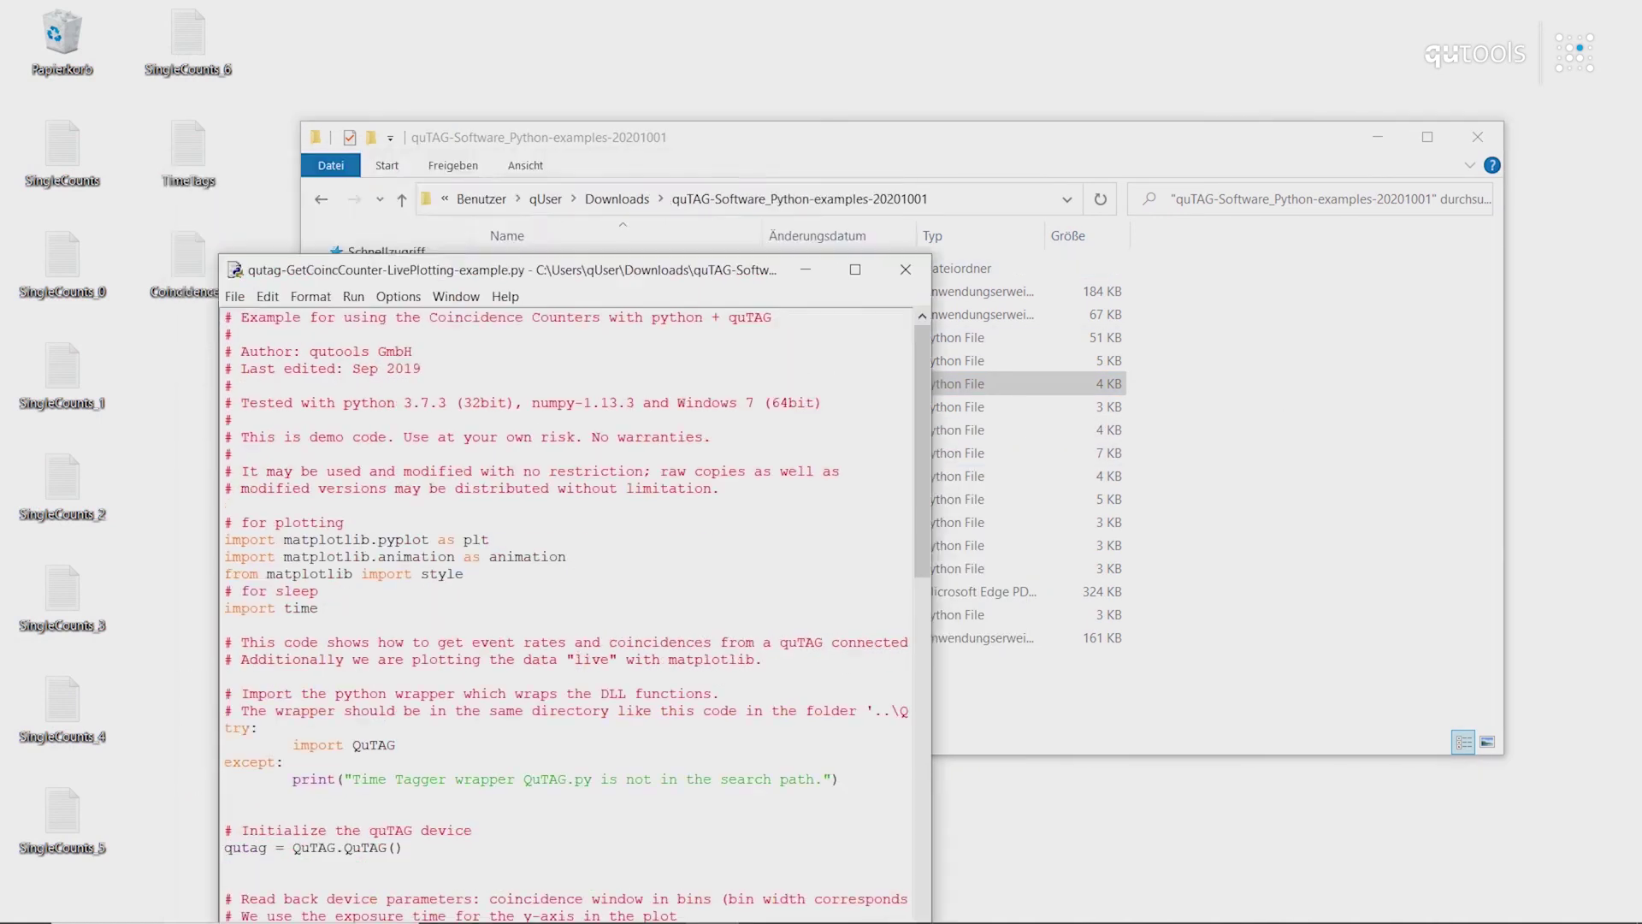
# Run the LivePlotting module to plot Ch 1 and Ch 3 count rates, then close the plot and Shell.
pyautogui.click(135, 35)
pyautogui.press('Down')
pyautogui.press('Return')
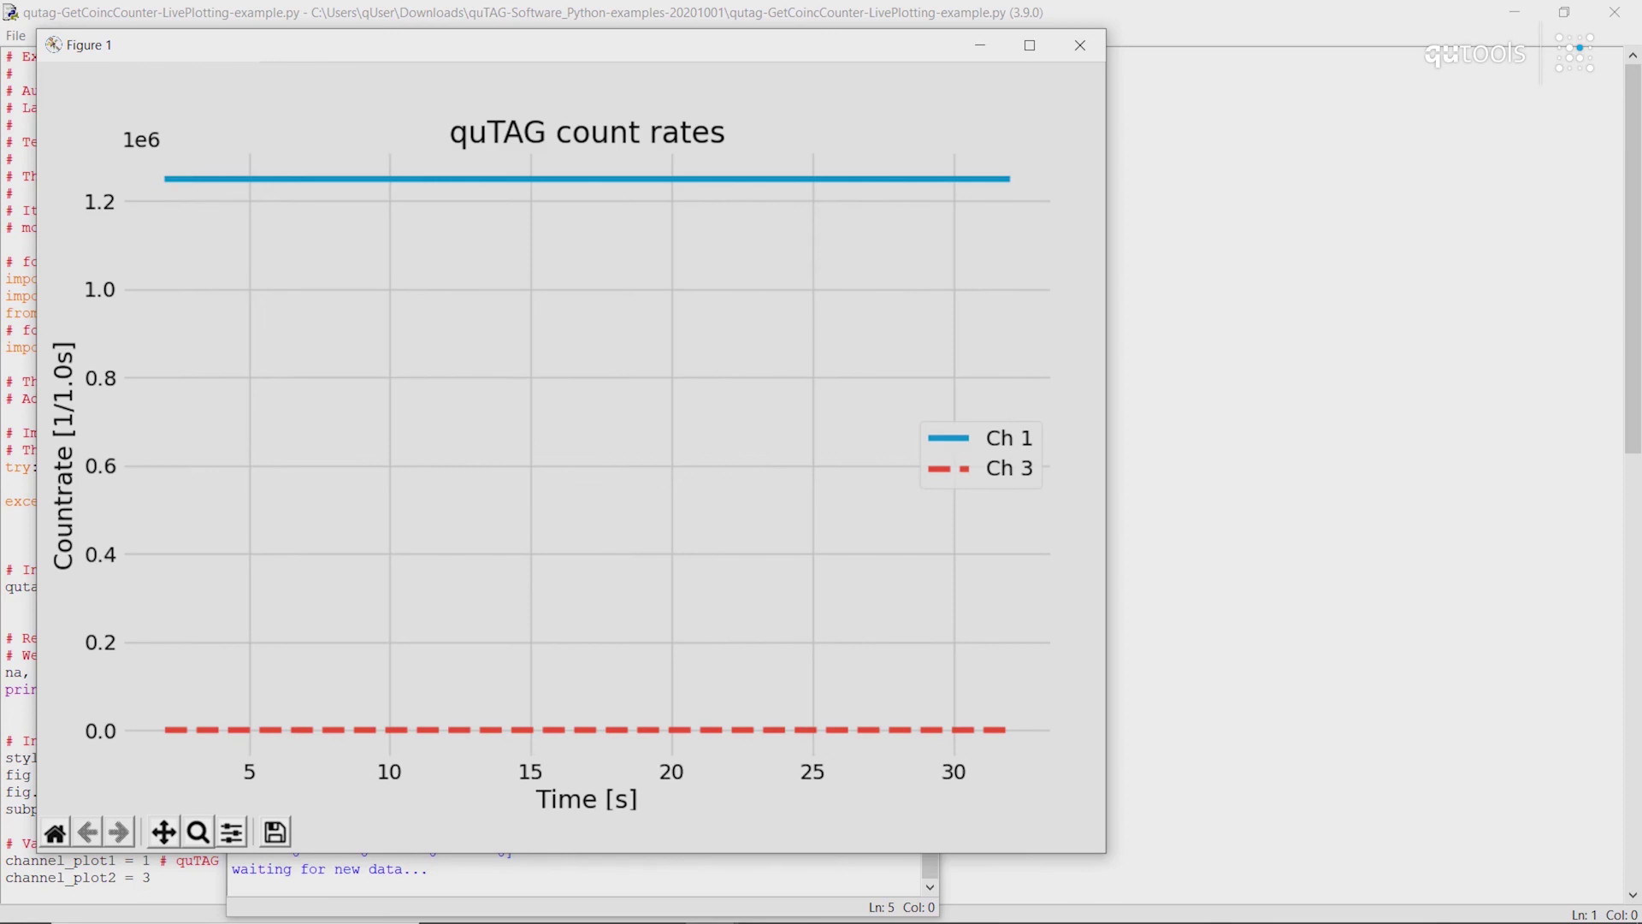
pyautogui.click(1080, 44)
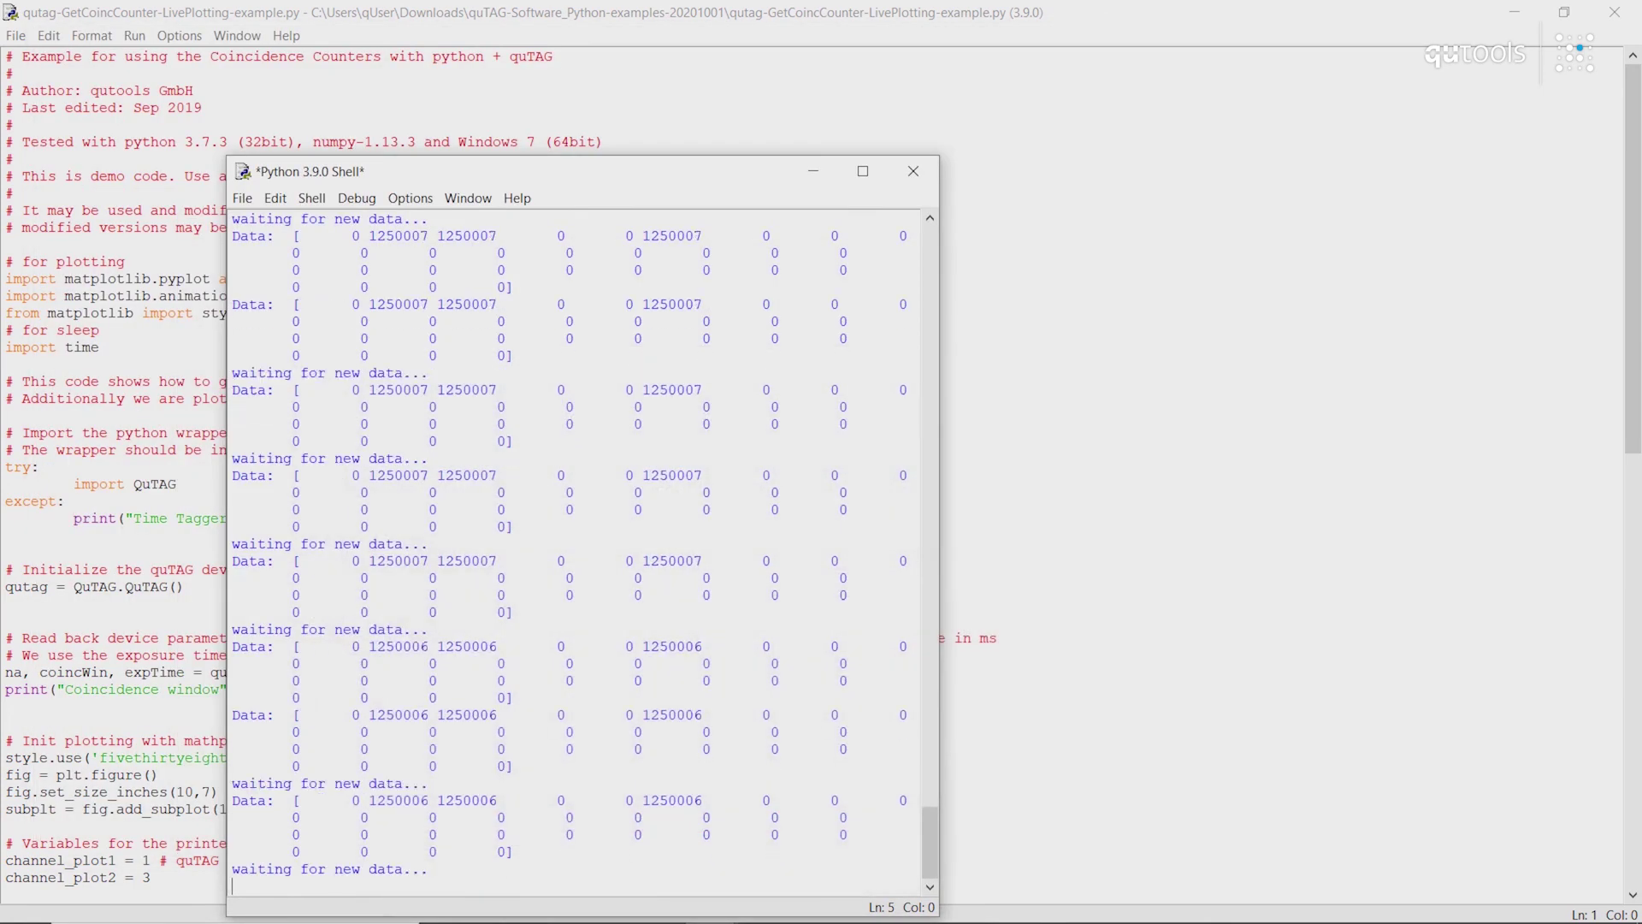
pyautogui.click(914, 171)
pyautogui.press('Return')
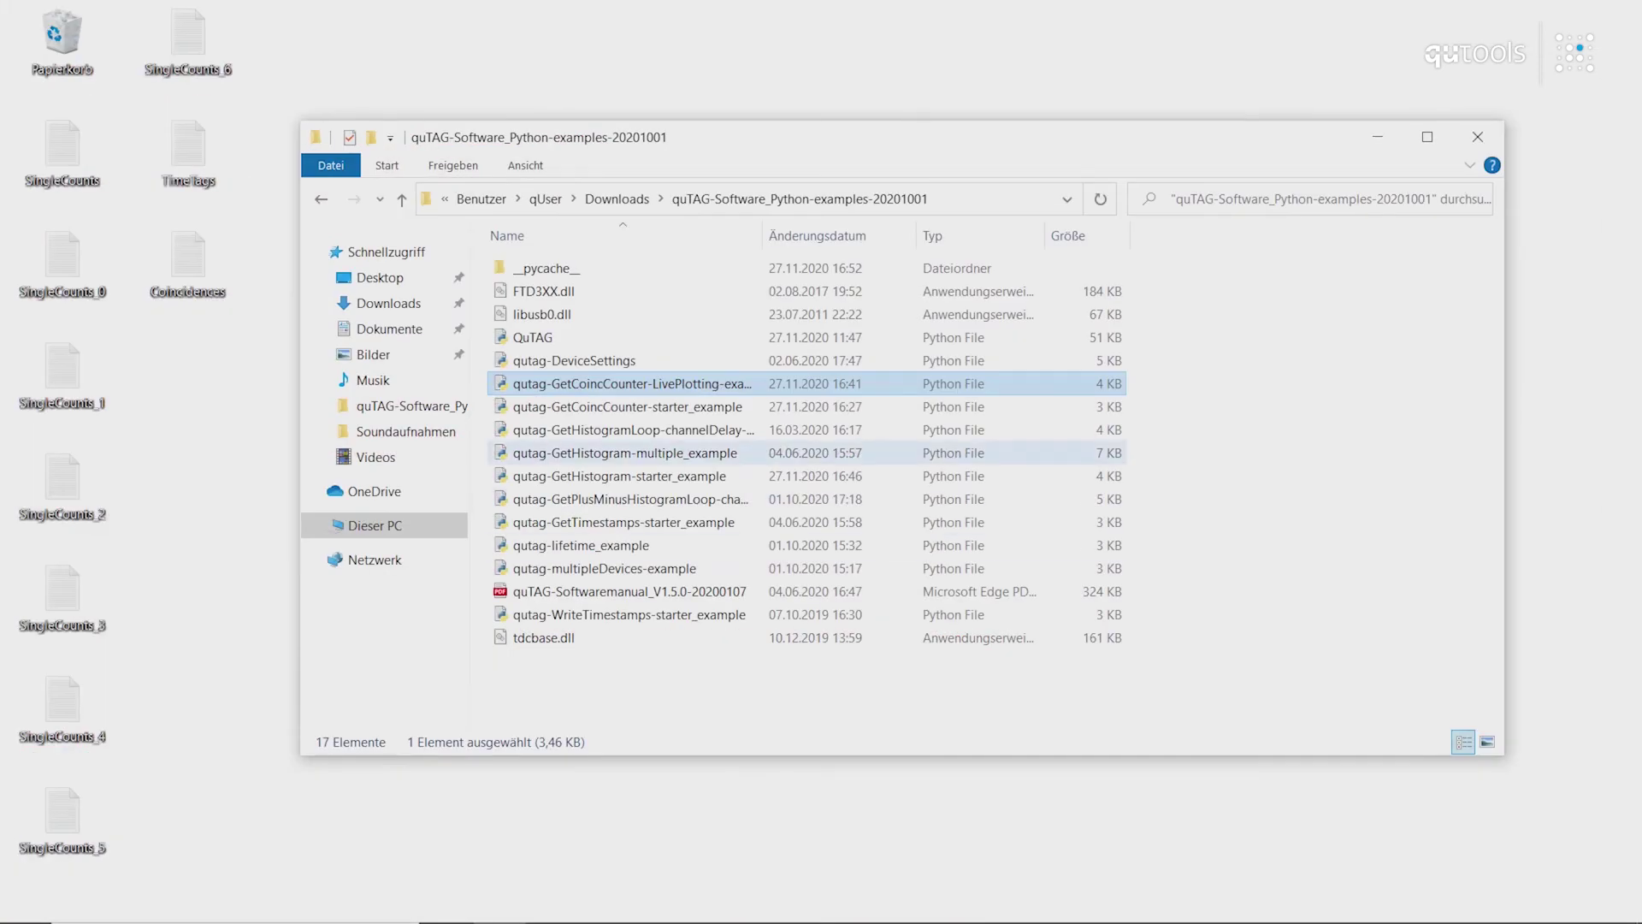
# Open qutag-GetHistogram-starter_example in IDLE and maximize the editor.
pyautogui.click(633, 475)
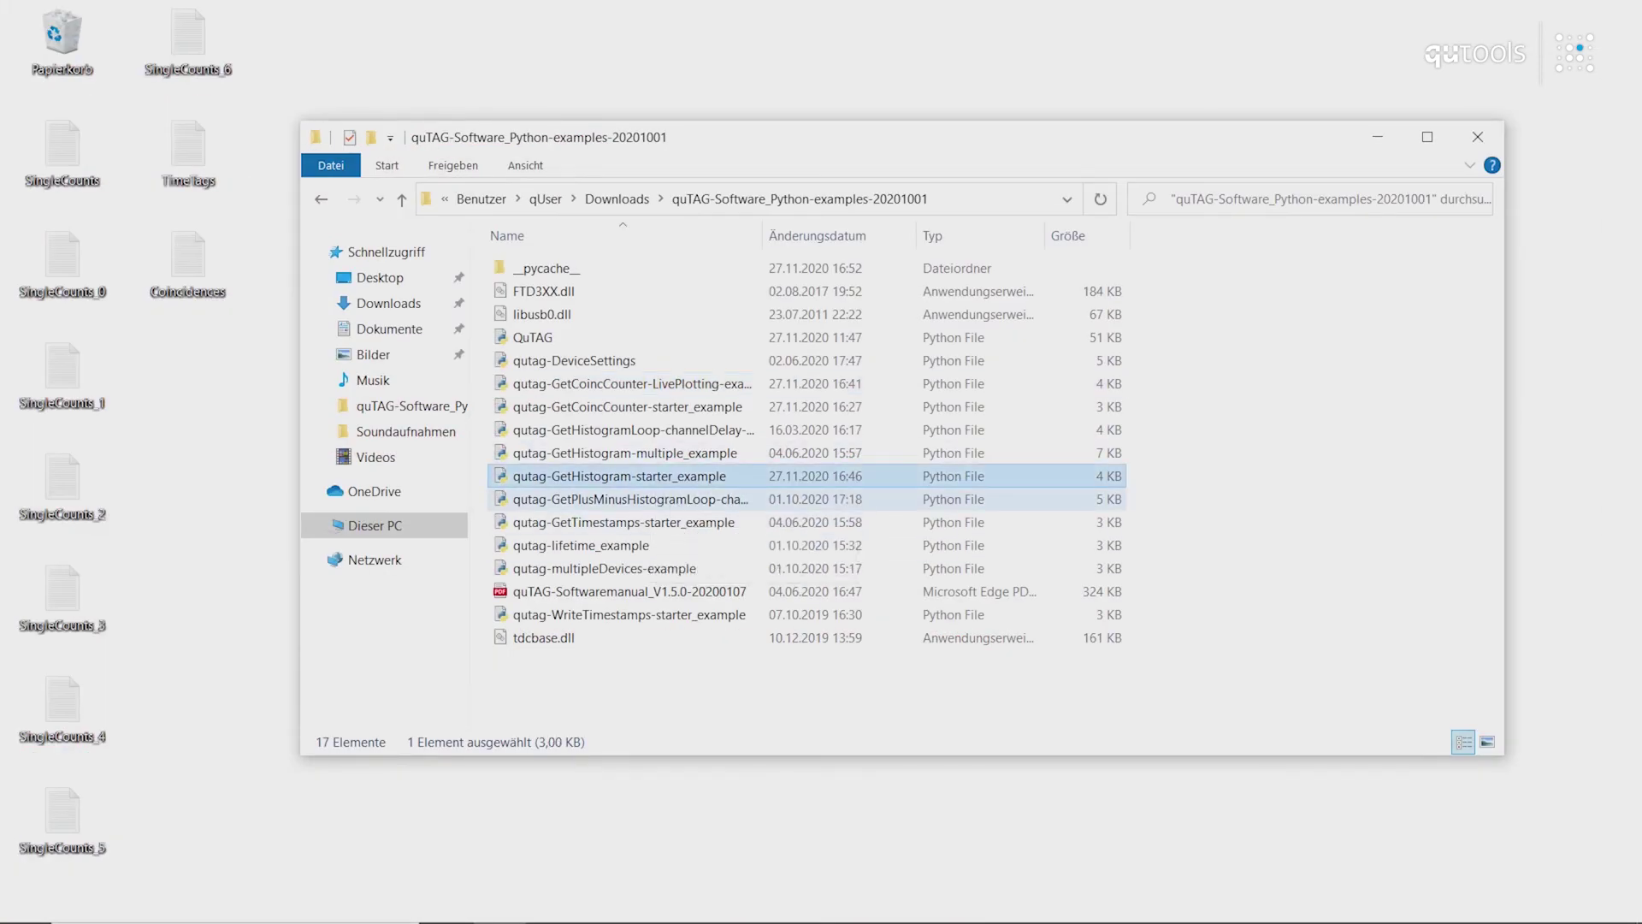
pyautogui.rightClick(647, 475)
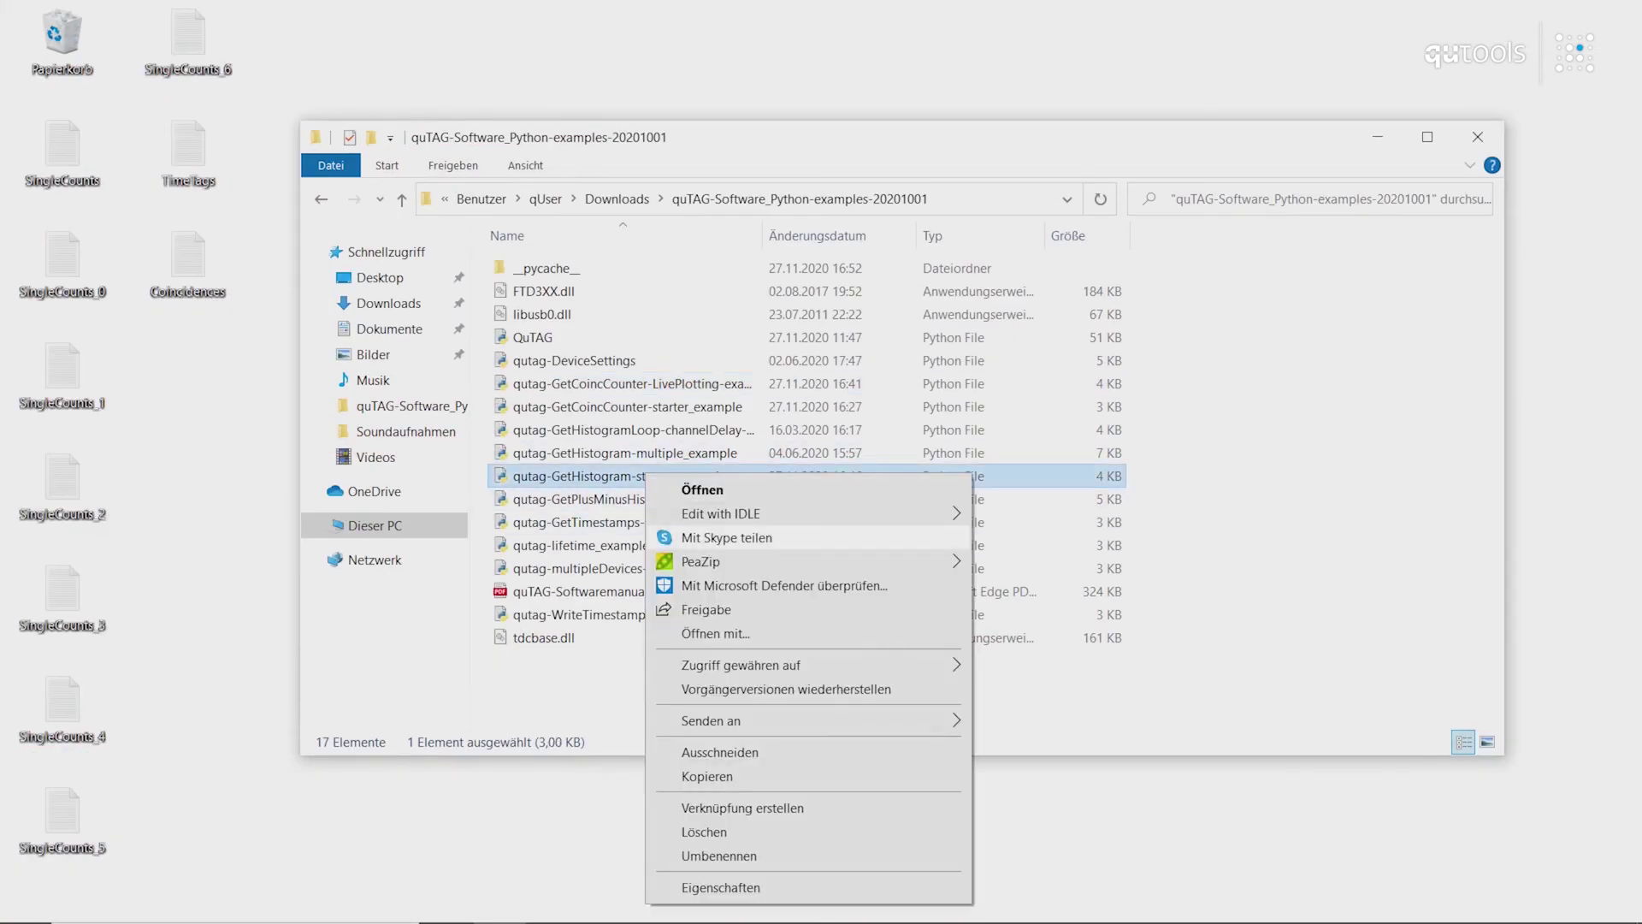
pyautogui.moveTo(769, 513)
pyautogui.click(1076, 540)
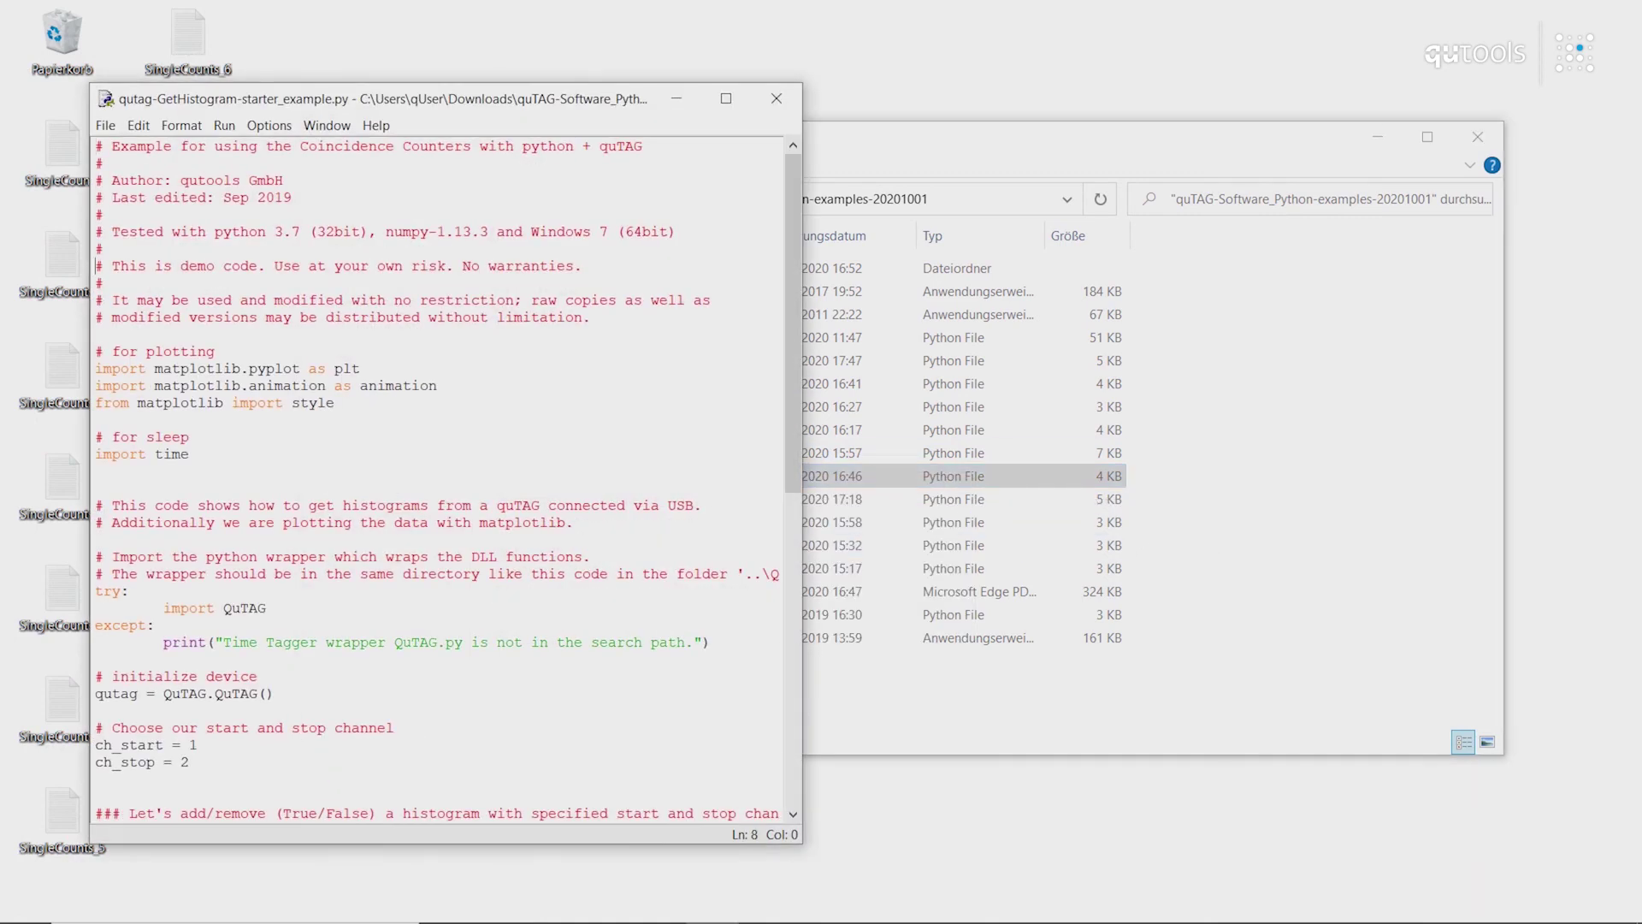
pyautogui.press('super+Up')
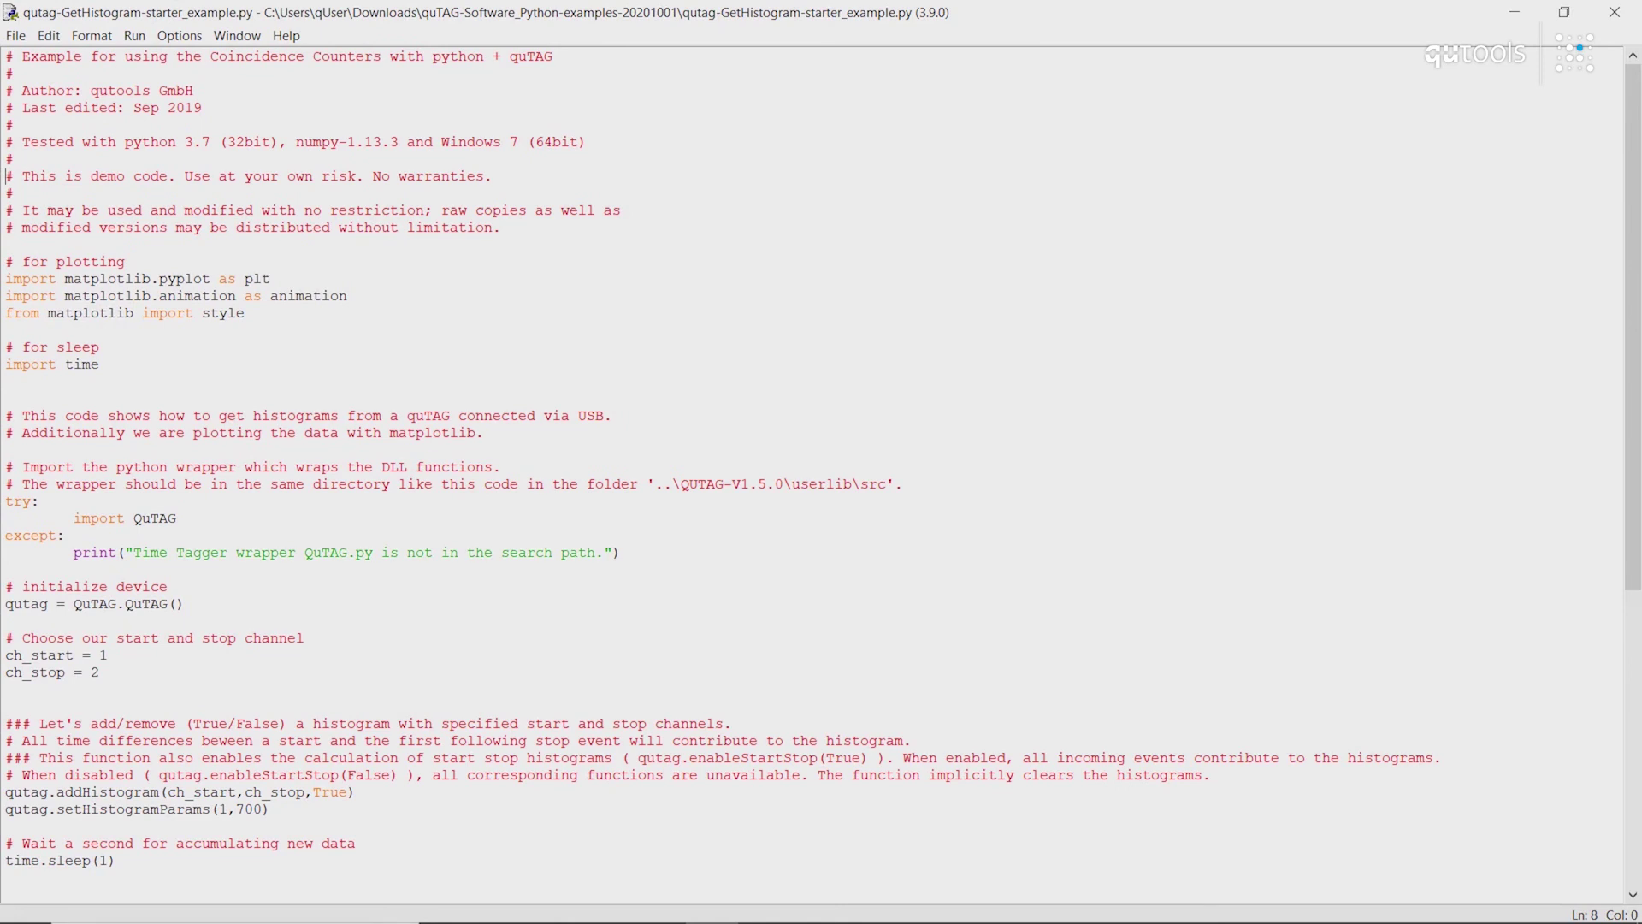
# Review the three plotting import lines and the QuTAG import try block.
pyautogui.scroll(-4, 812, 470)
pyautogui.scroll(3, 812, 471)
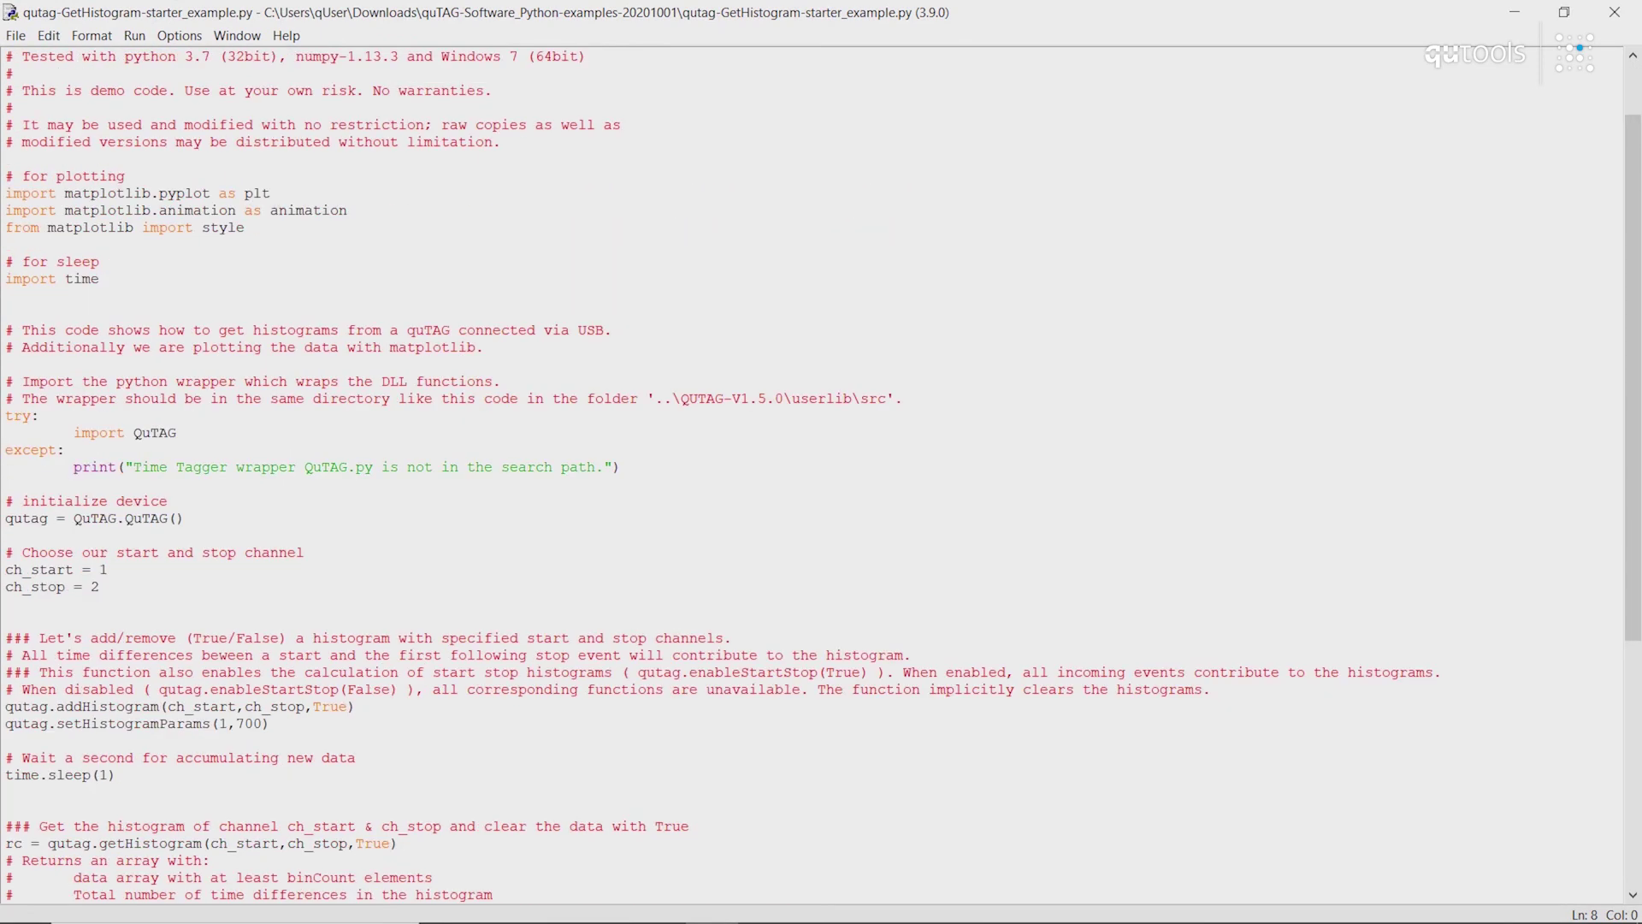
pyautogui.moveTo(5, 193); pyautogui.dragTo(246, 227)
pyautogui.click(99, 228)
pyautogui.scroll(-5, 812, 476)
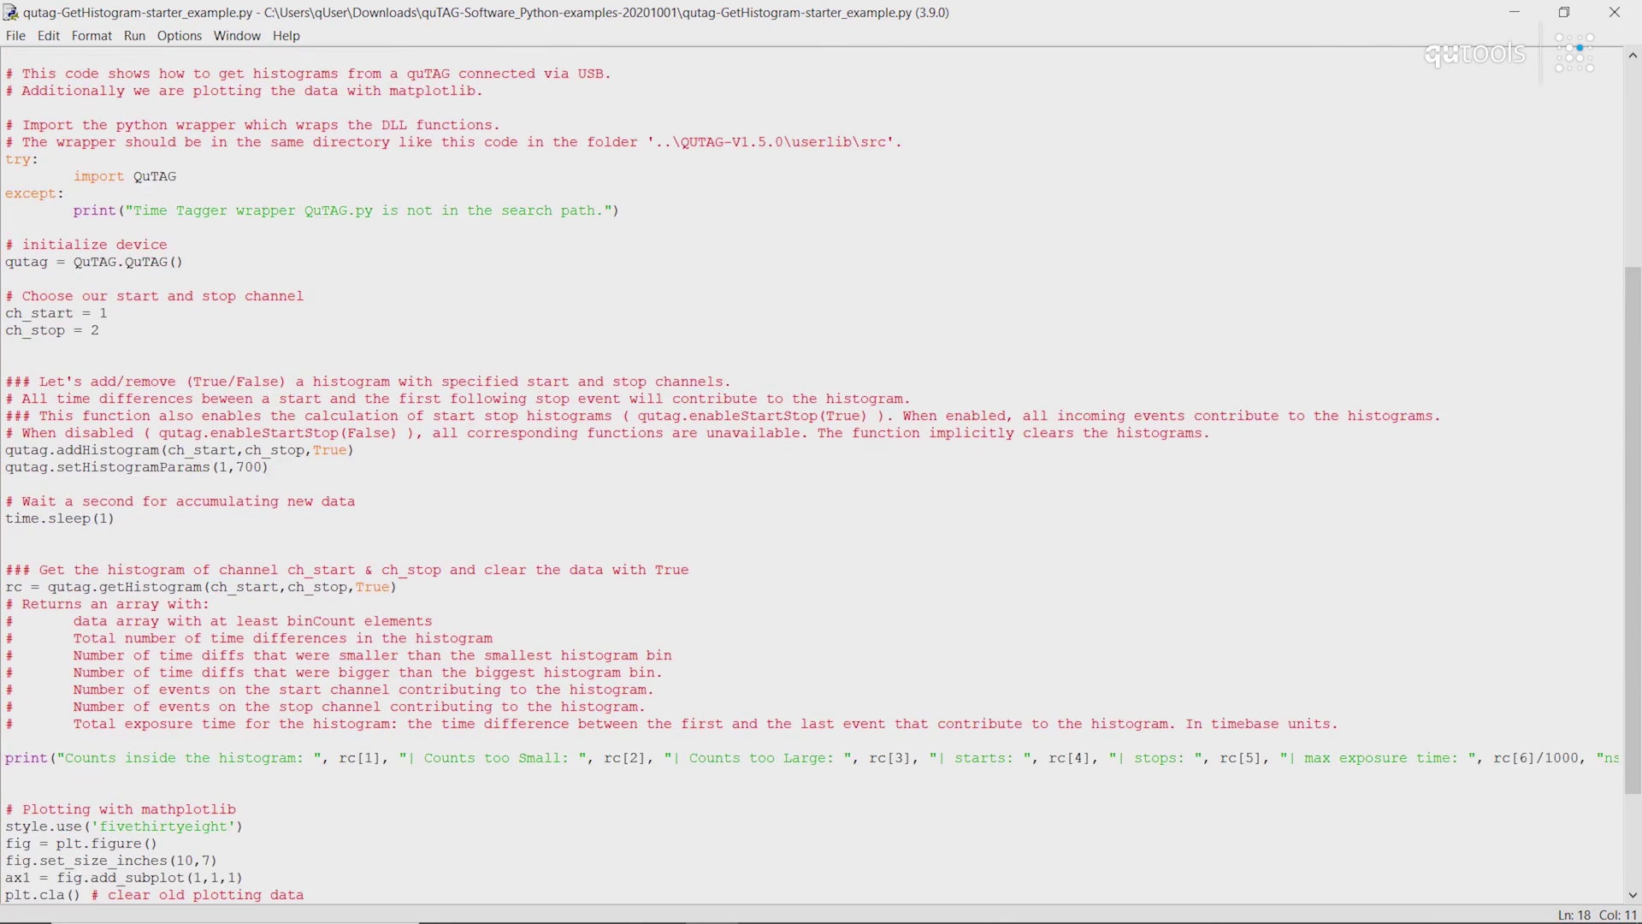
pyautogui.moveTo(5, 160); pyautogui.dragTo(619, 221)
pyautogui.click(619, 210)
# Inspect the addHistogram, setHistogramParams(1,700) and time.sleep(1) lines.
pyautogui.scroll(-2, 813, 476)
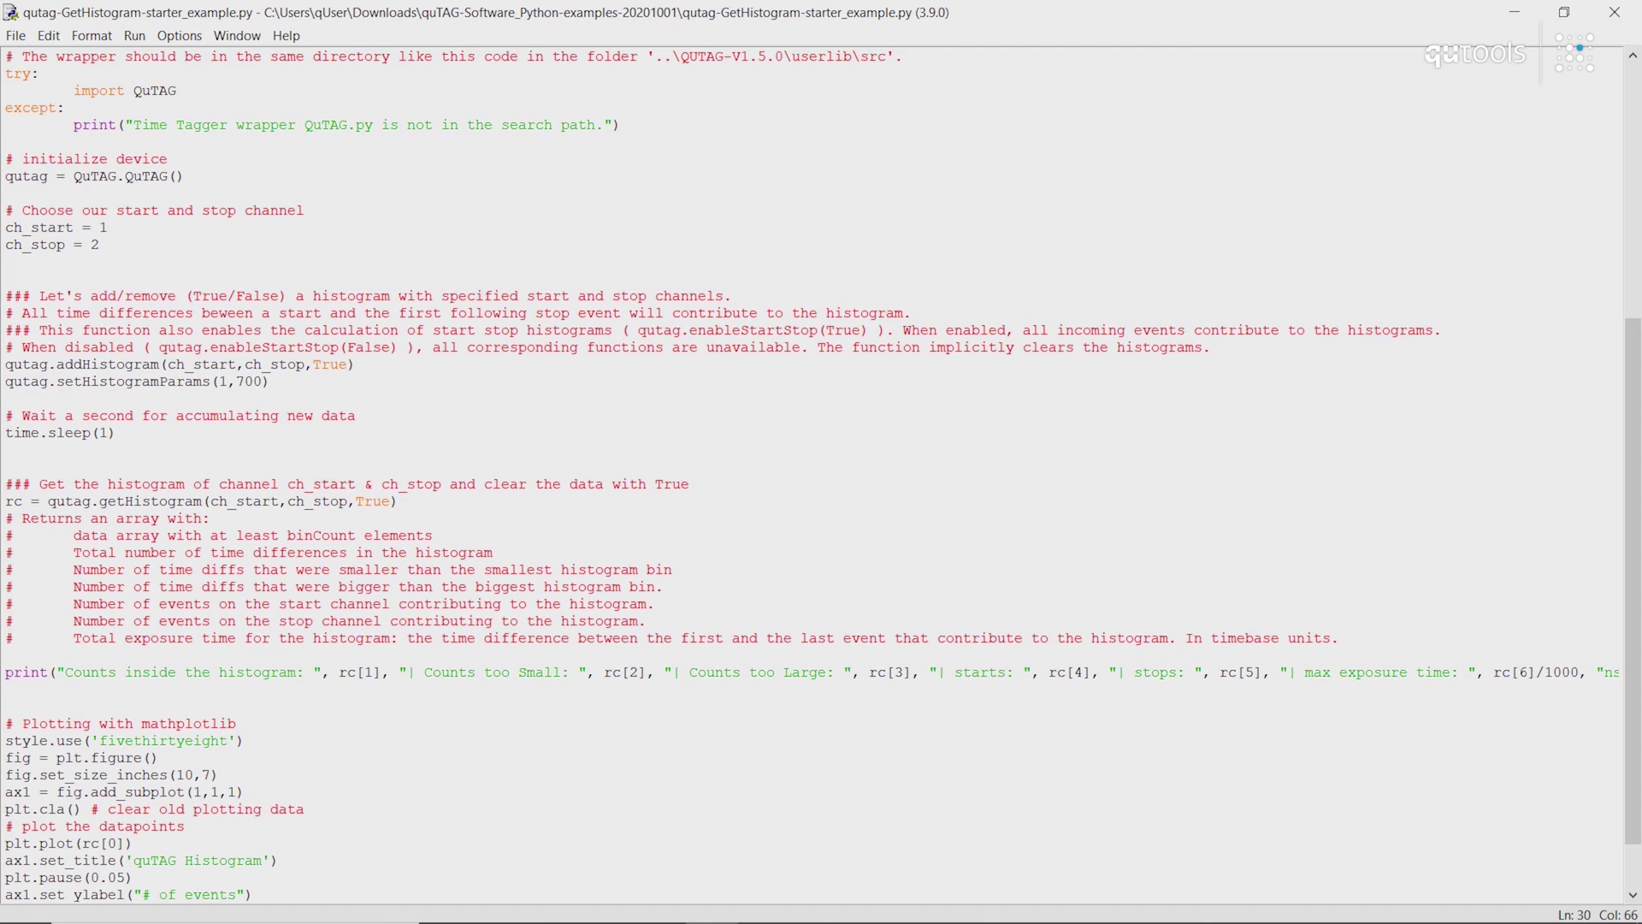
pyautogui.scroll(-1, 822, 475)
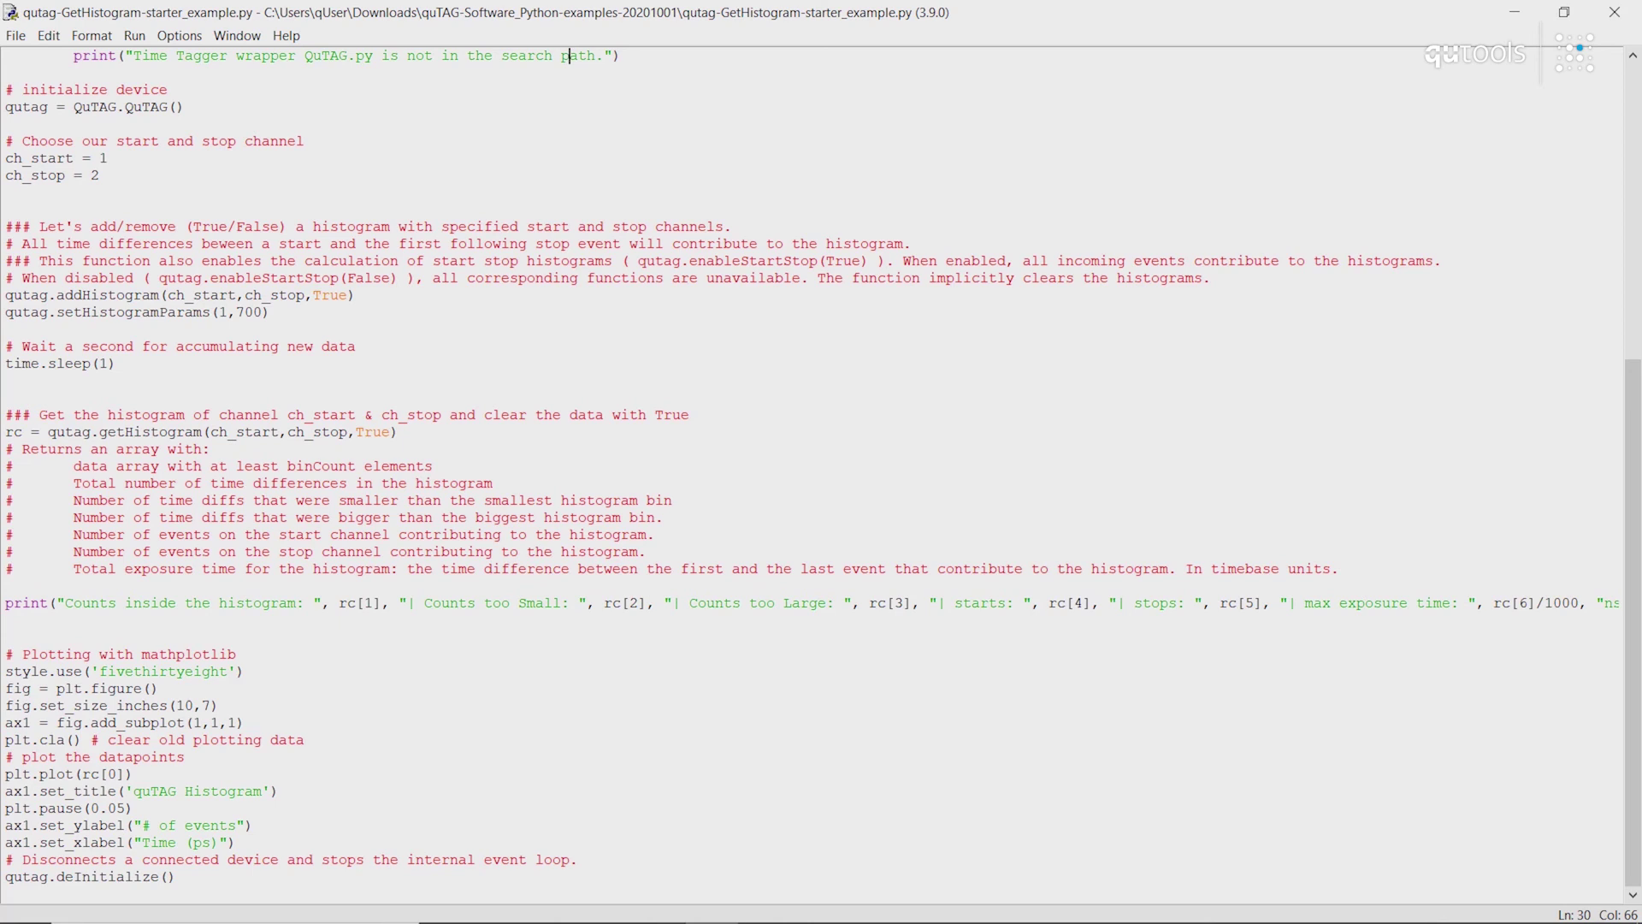
pyautogui.click(125, 295)
pyautogui.click(270, 312)
pyautogui.click(65, 363)
# Run the histogram example module and maximize the resulting Figure 1 quTAG Histogram.
pyautogui.click(134, 35)
pyautogui.click(163, 55)
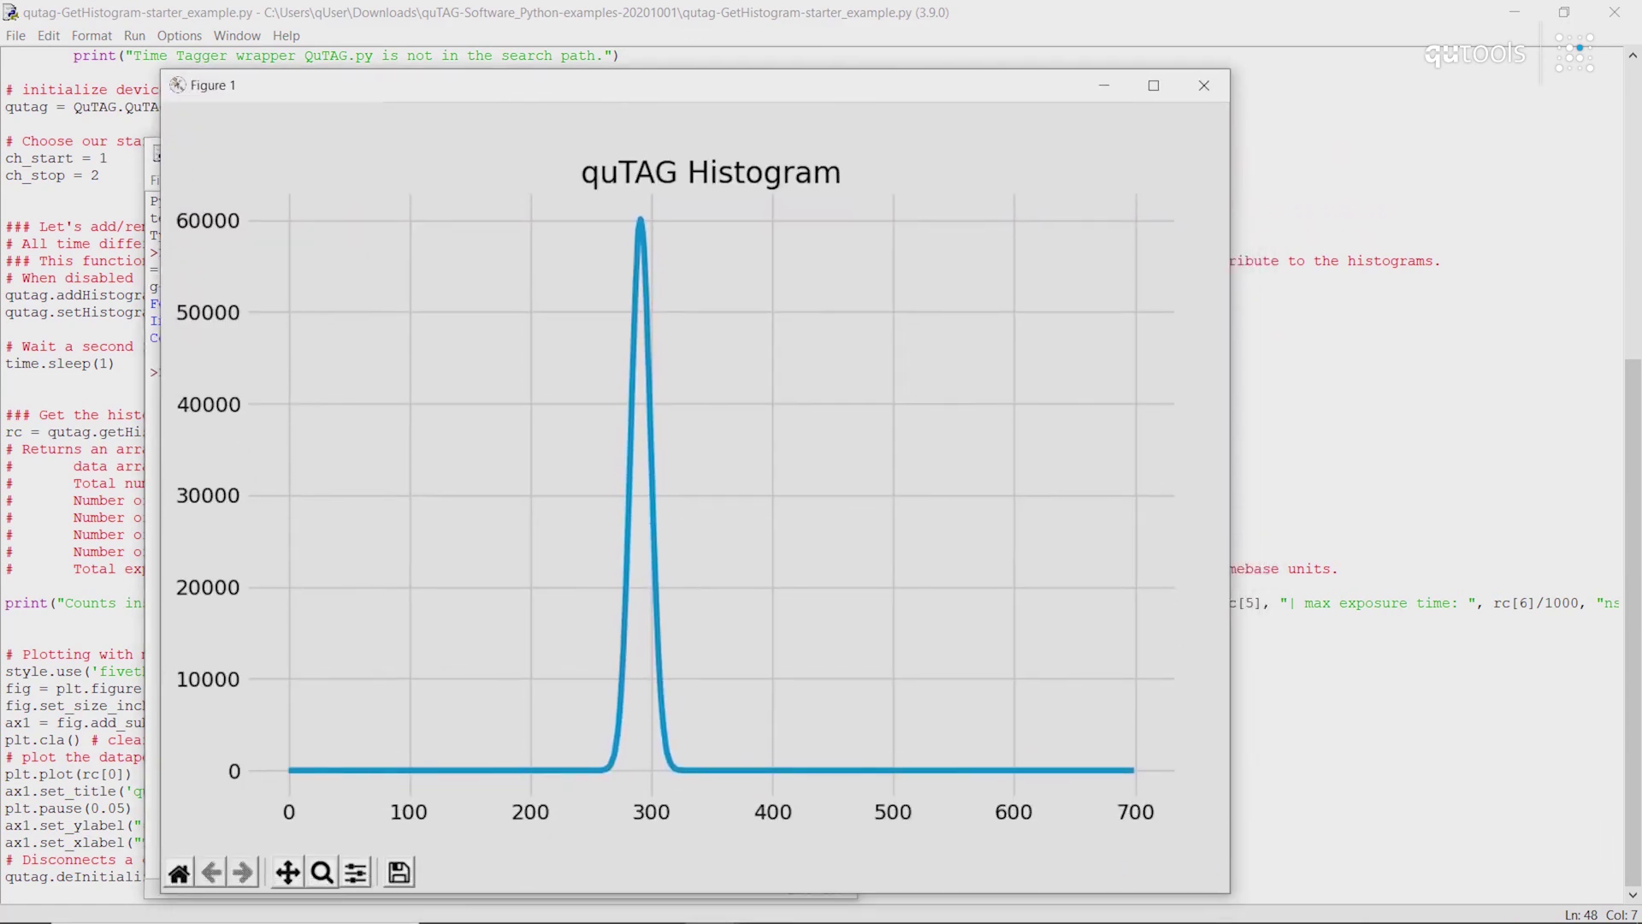
pyautogui.press('super+Up')
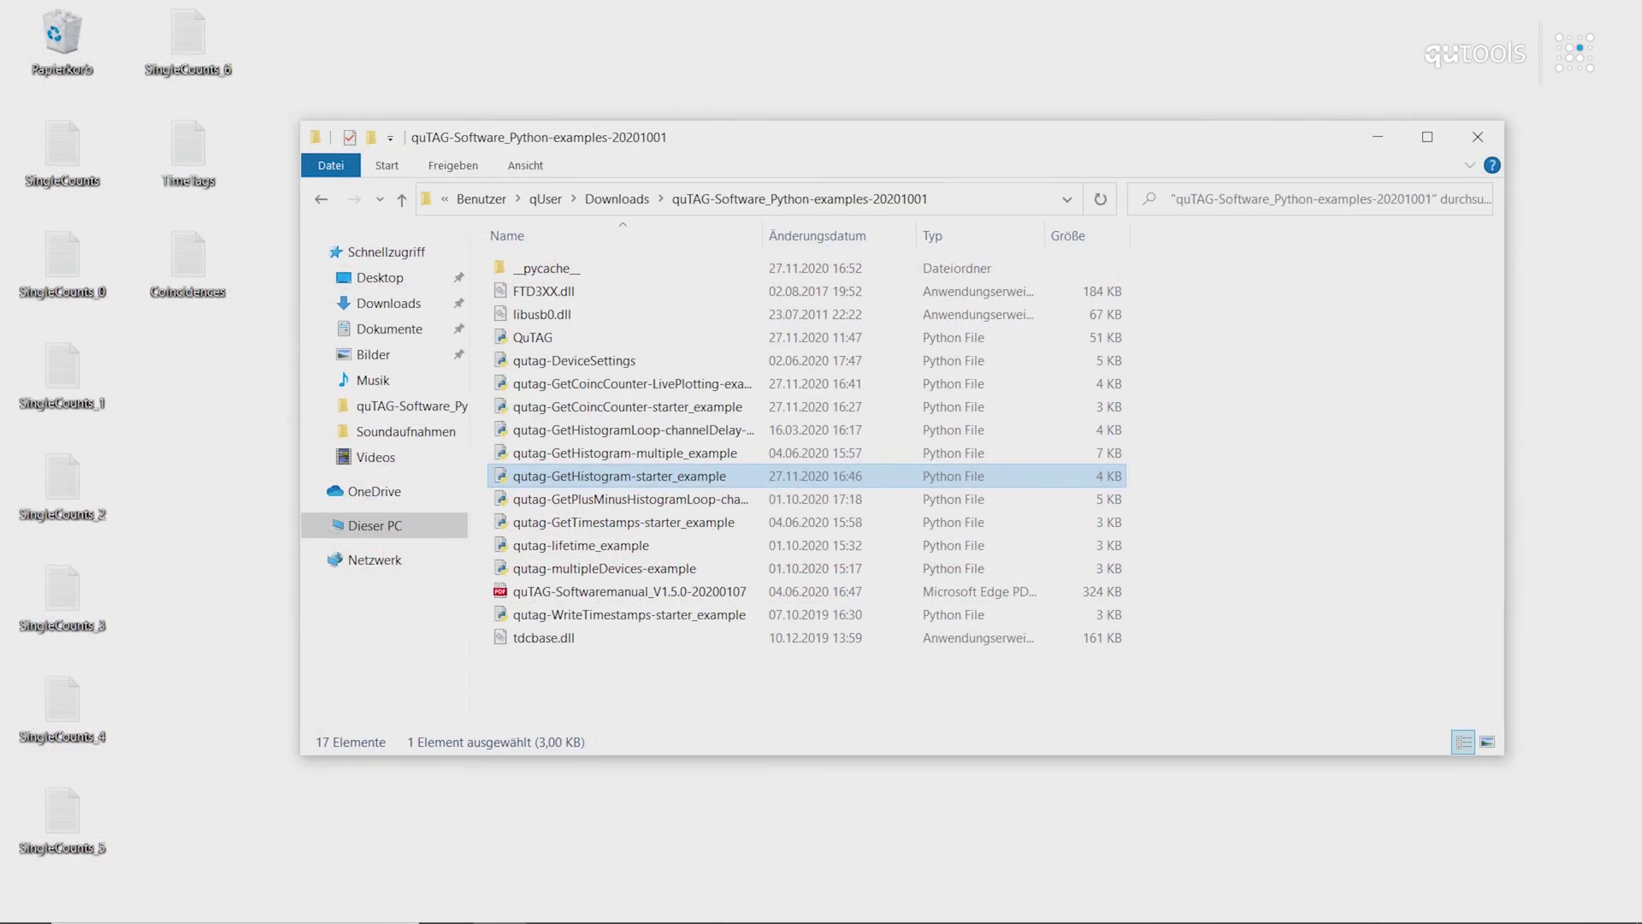
# Reposition the examples folder window and select qutag-GetHistogram-multiple_example.
pyautogui.moveTo(770, 141); pyautogui.dragTo(698, 152)
pyautogui.click(469, 376)
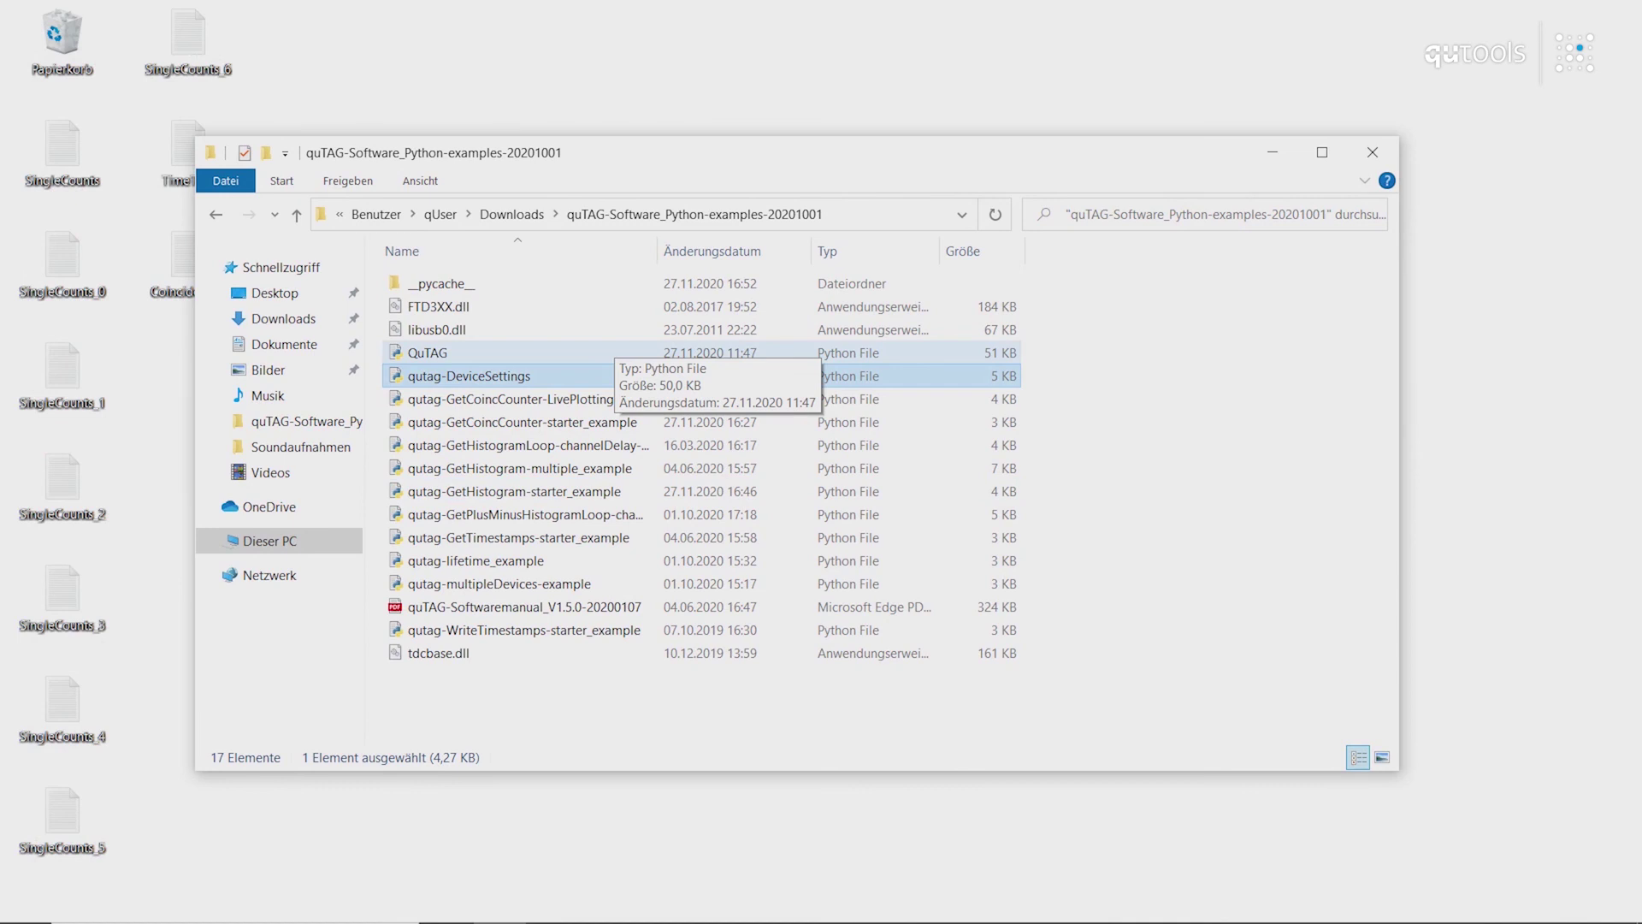
pyautogui.click(520, 468)
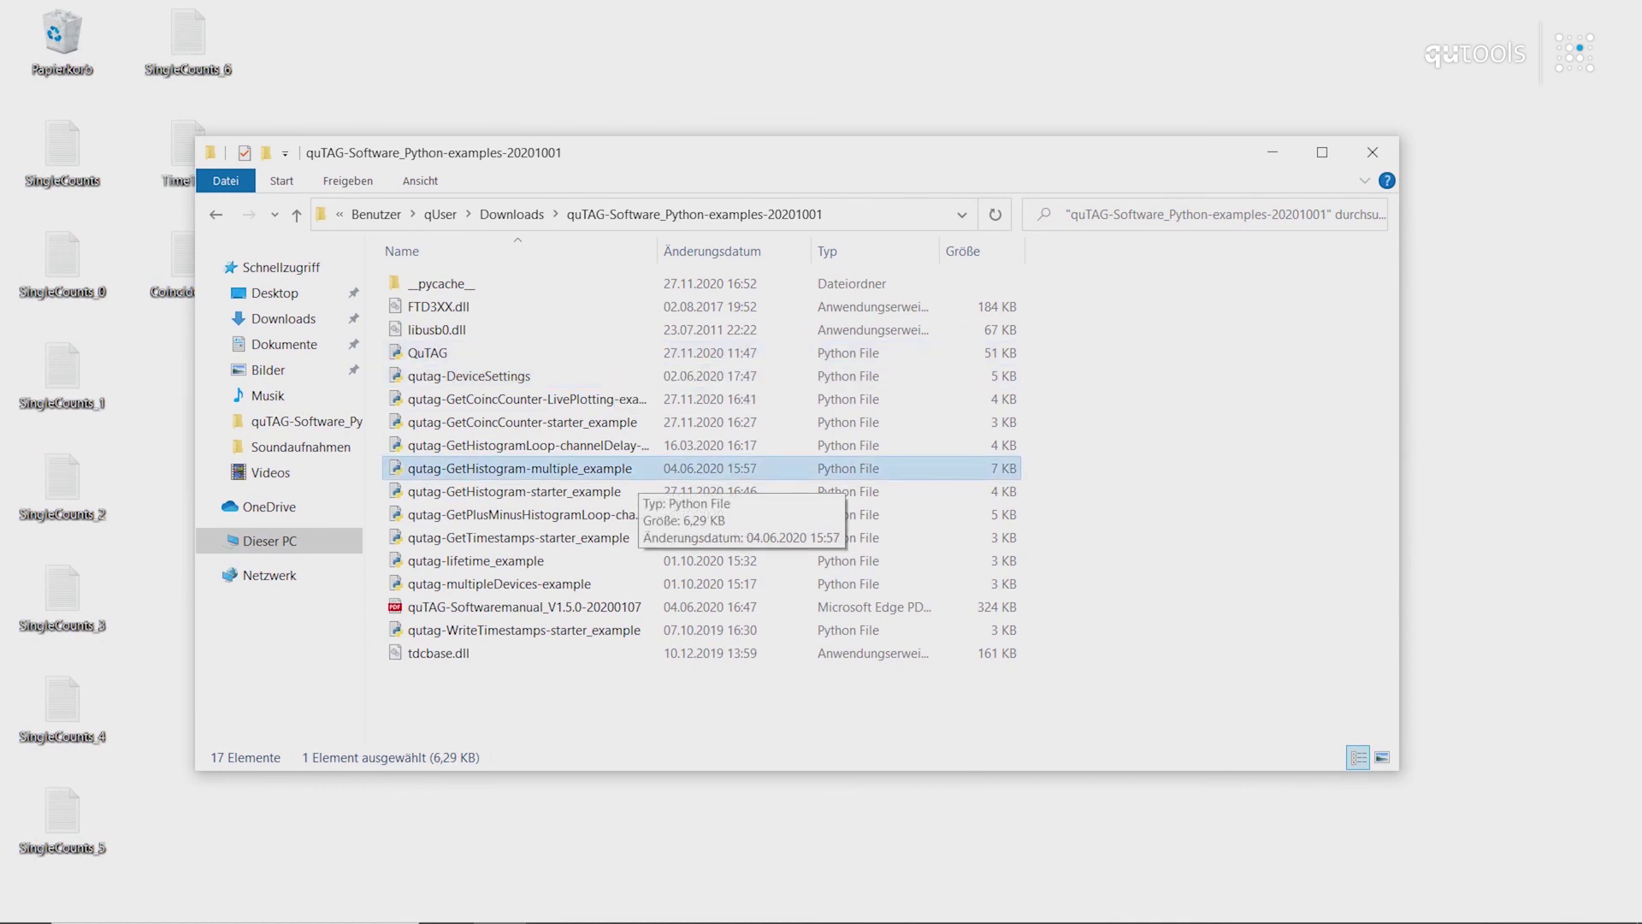